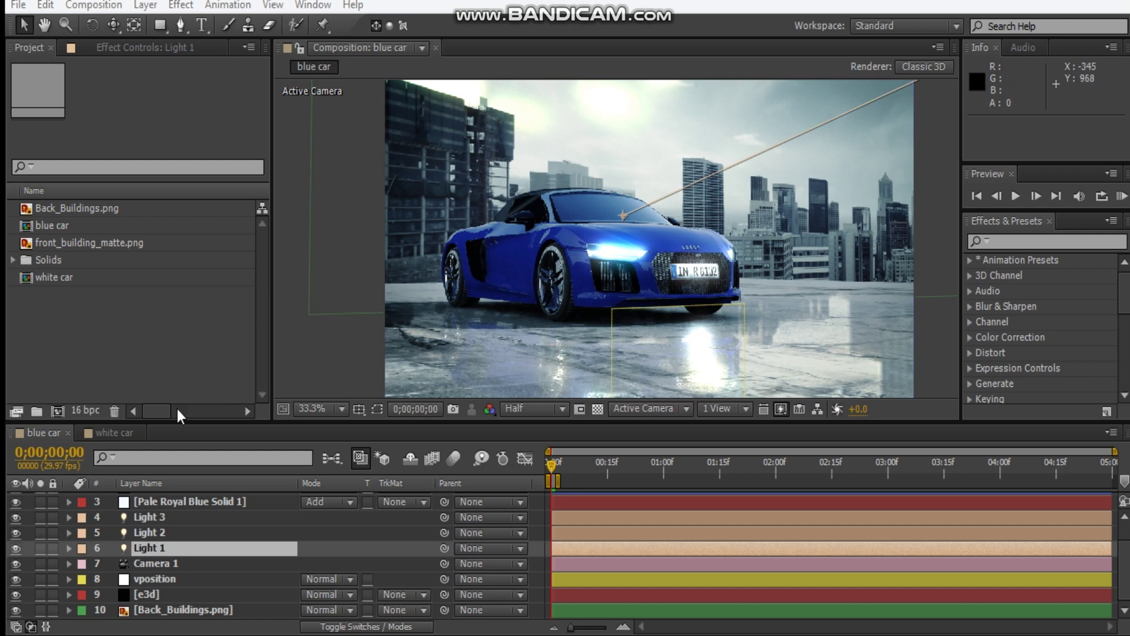
# Step: Create a composition named 'car scene' and switch the project color depth to 32 bpc
pyautogui.click(57, 410)
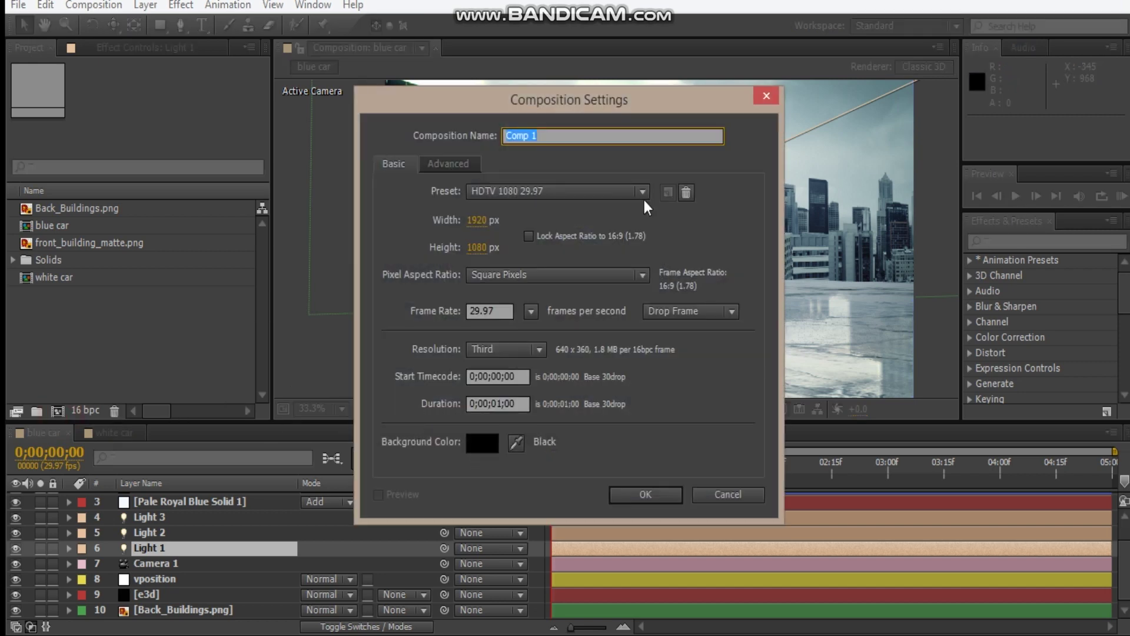
pyautogui.write('car scene')
pyautogui.click(643, 494)
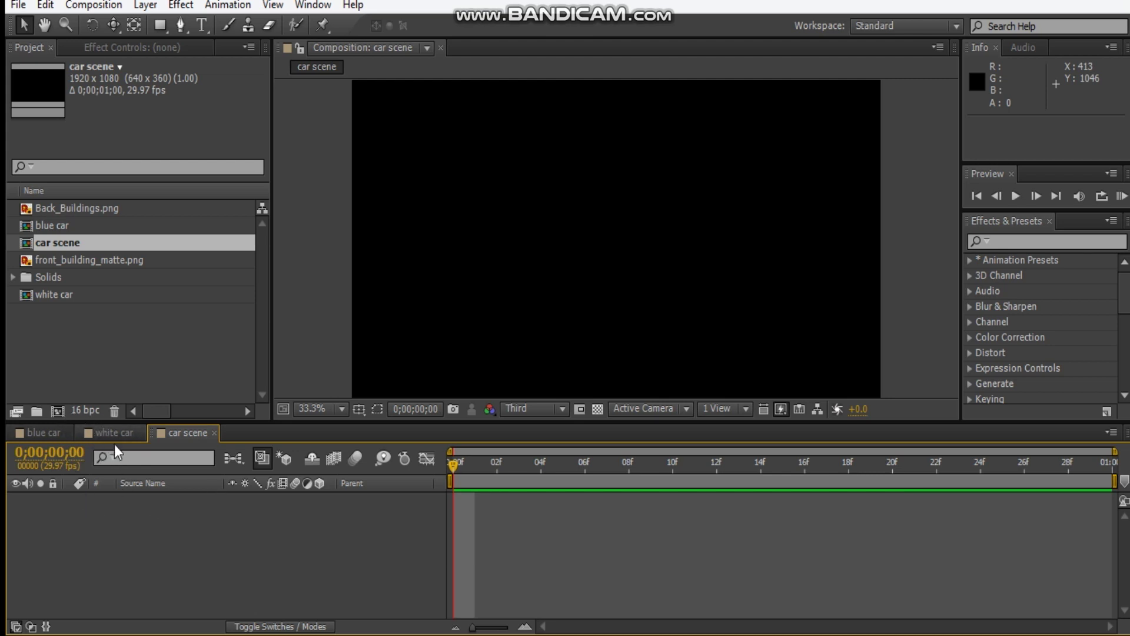
pyautogui.keyDown('alt'); pyautogui.click(83, 410); pyautogui.keyUp('alt')
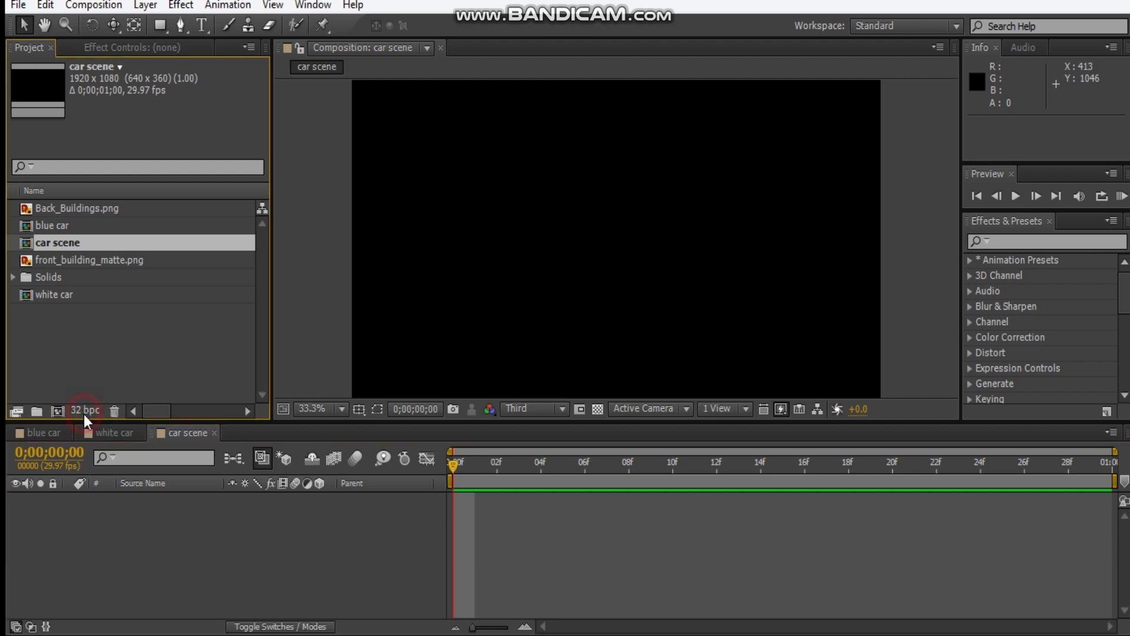
# Step: Create a new solid layer named 'e3d' in the car scene timeline
pyautogui.click(285, 563)
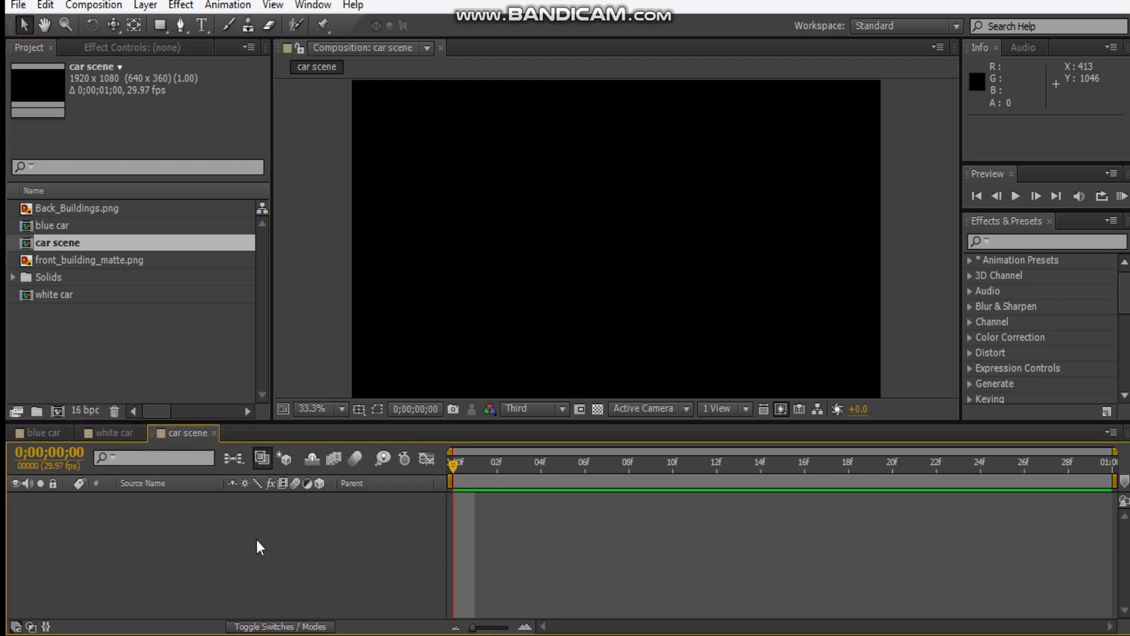
pyautogui.hotkey('ctrl', 'y')
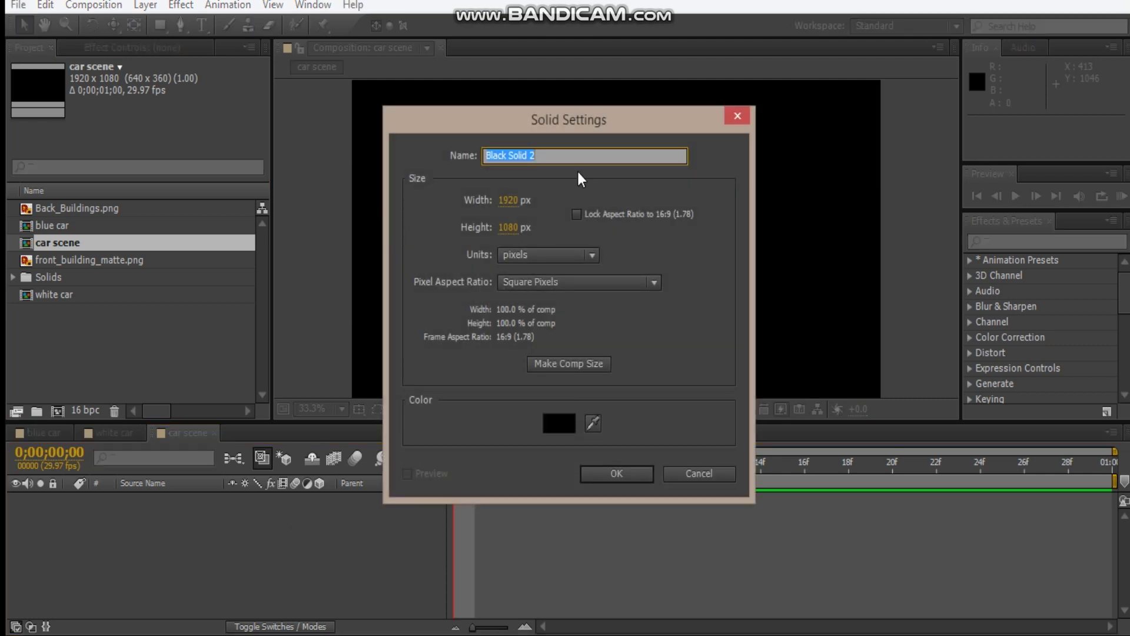
pyautogui.write('e3d')
pyautogui.click(630, 471)
# Step: Apply the Video Copilot Element effect to the e3d solid
pyautogui.click(139, 47)
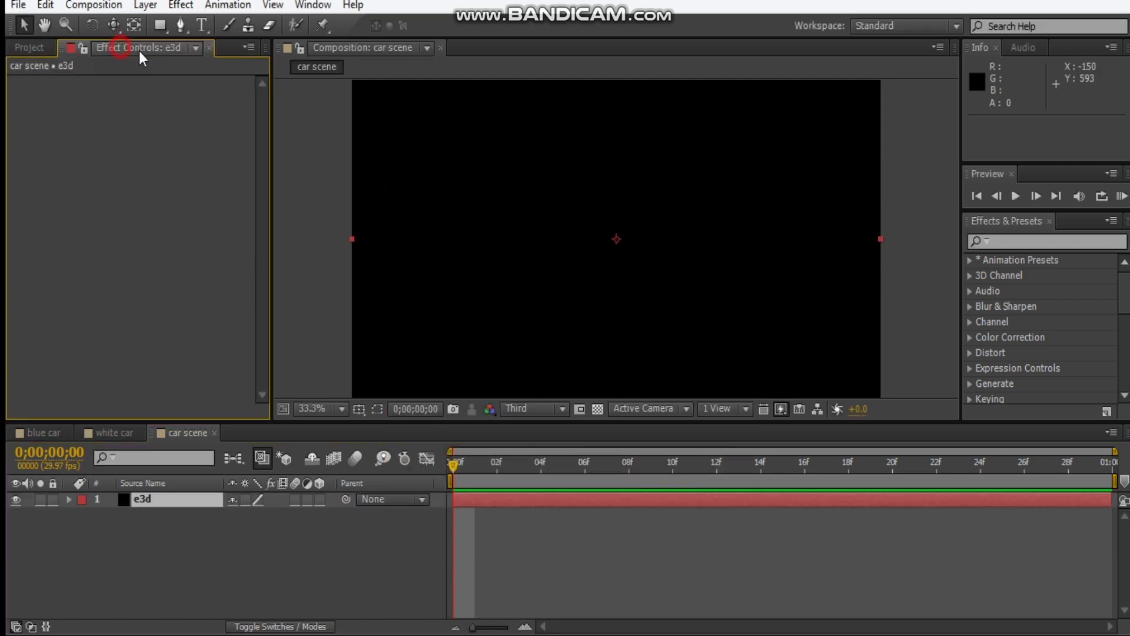
pyautogui.rightClick(118, 244)
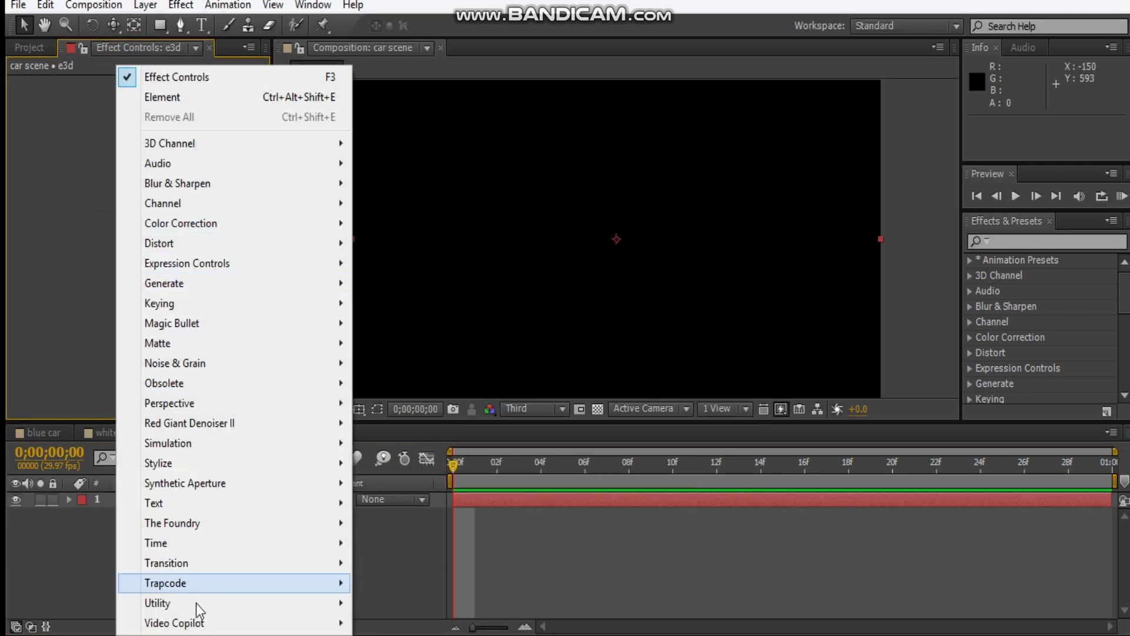
pyautogui.moveTo(194, 623)
pyautogui.click(390, 523)
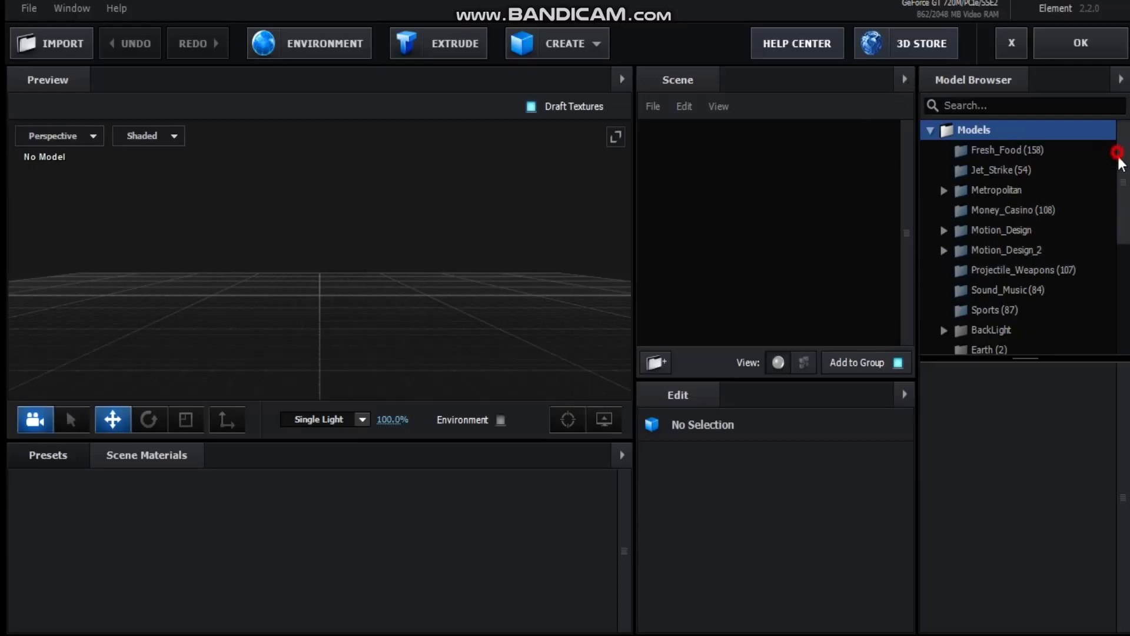
# Step: Load Audi_R8_2017 from Model pack 101 and dismiss the texture size warning
pyautogui.moveTo(1122, 157); pyautogui.dragTo(1124, 244)
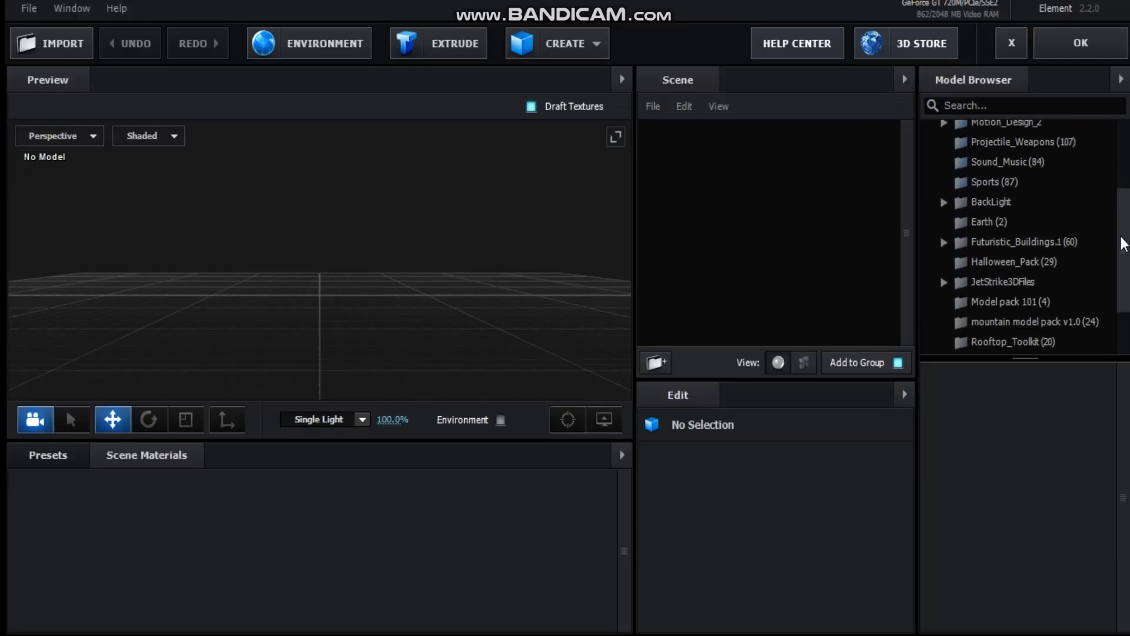
pyautogui.click(1028, 300)
pyautogui.doubleClick(970, 405)
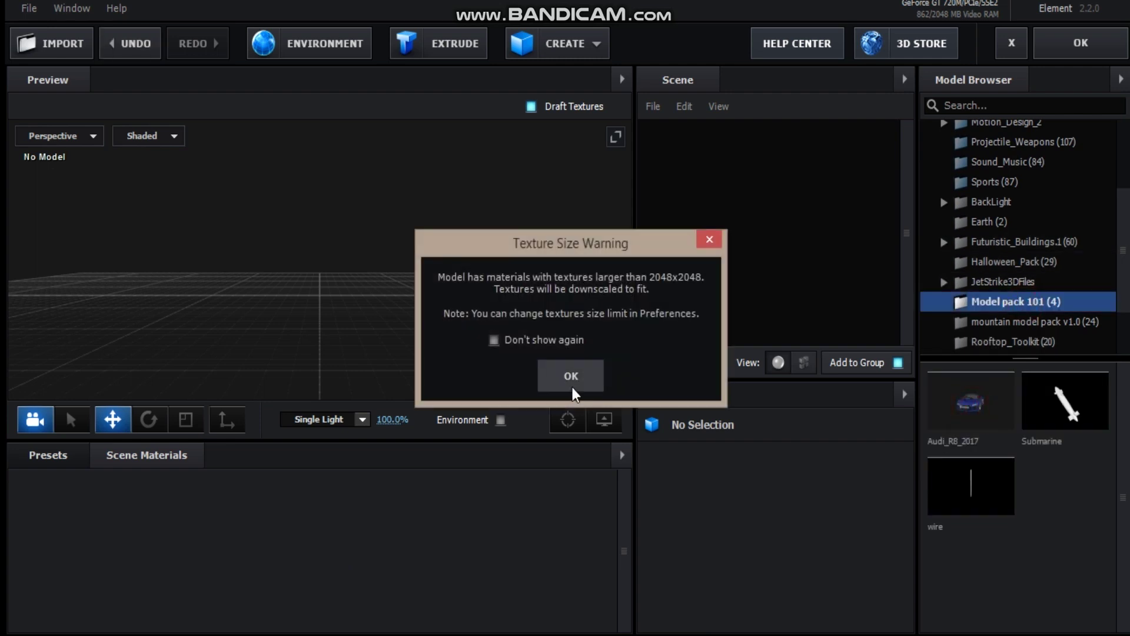
pyautogui.click(571, 382)
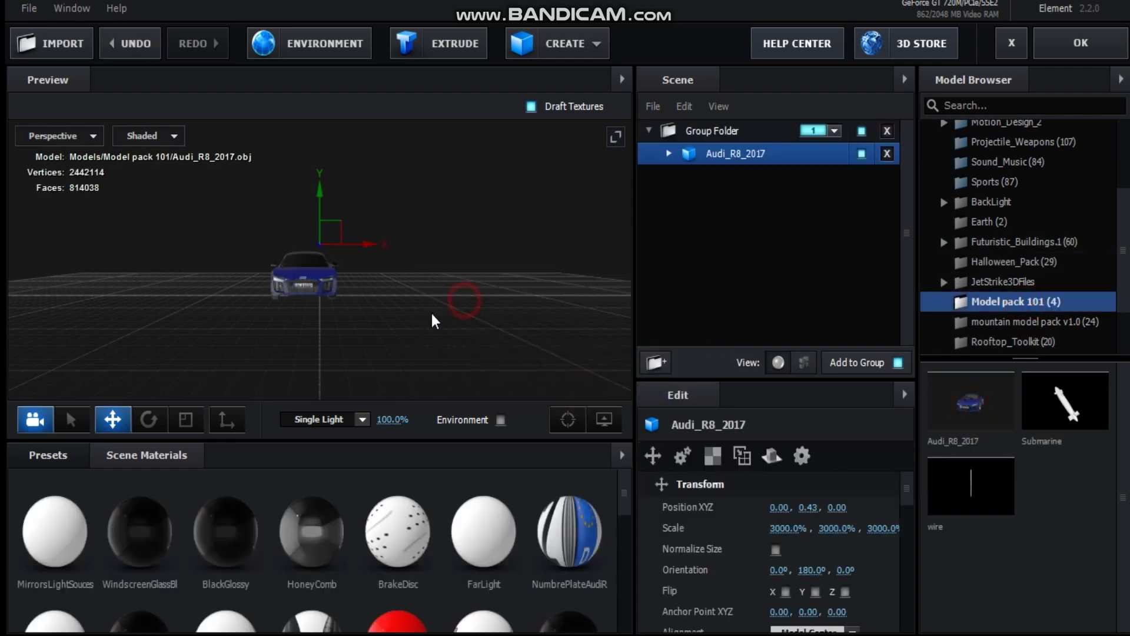
# Step: Orbit the preview and inspect the car model's material list
pyautogui.moveTo(432, 313); pyautogui.dragTo(316, 312)
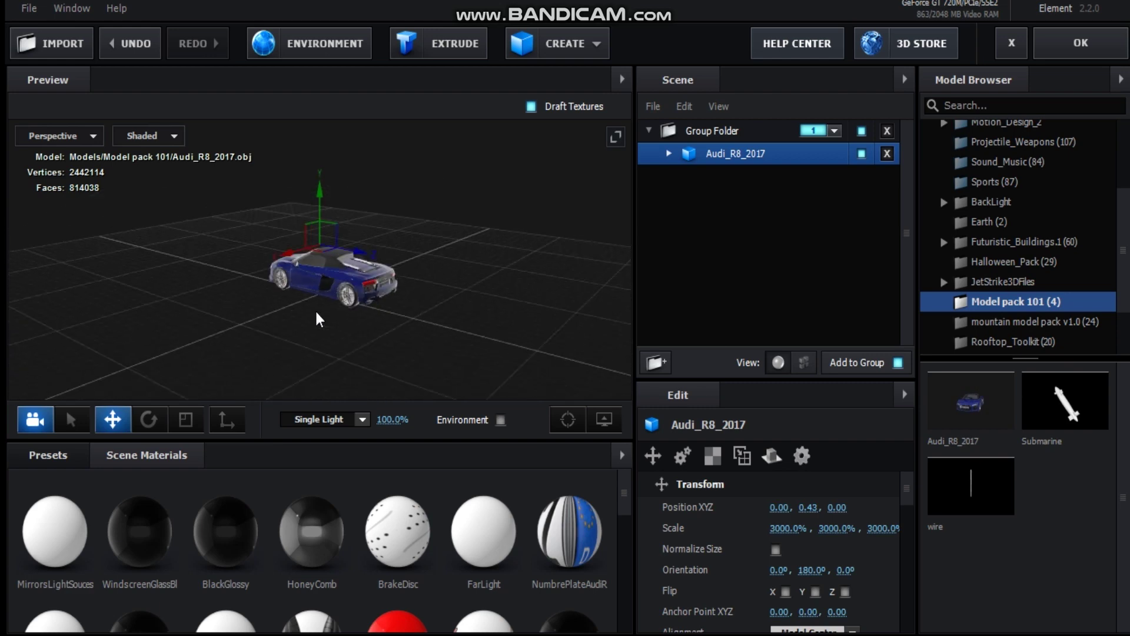
pyautogui.click(669, 153)
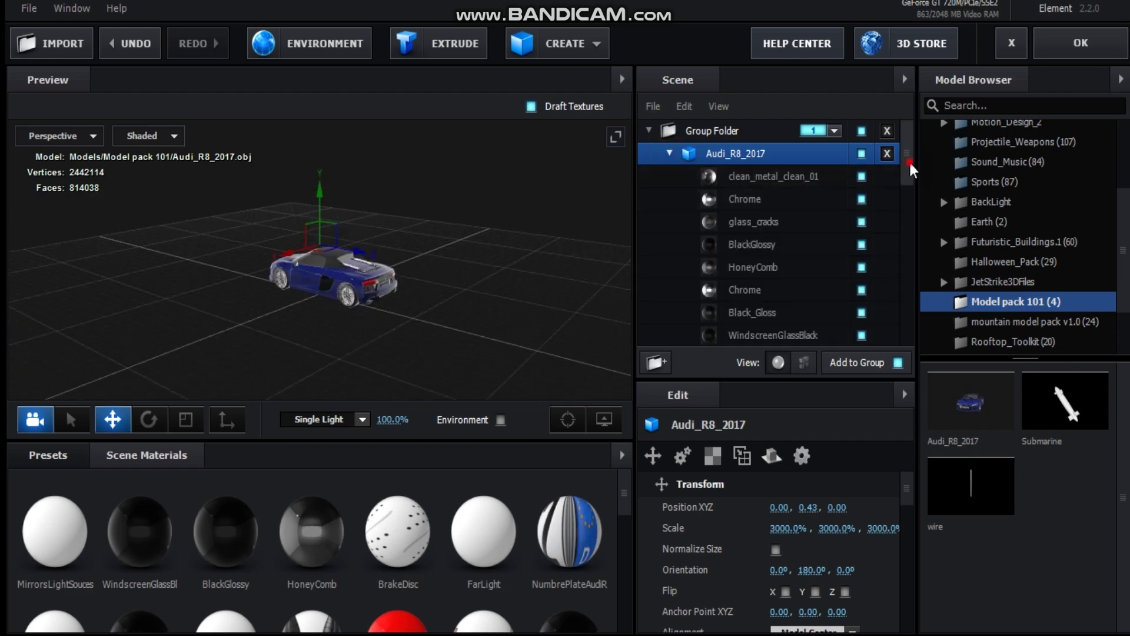
pyautogui.moveTo(909, 160); pyautogui.dragTo(903, 199)
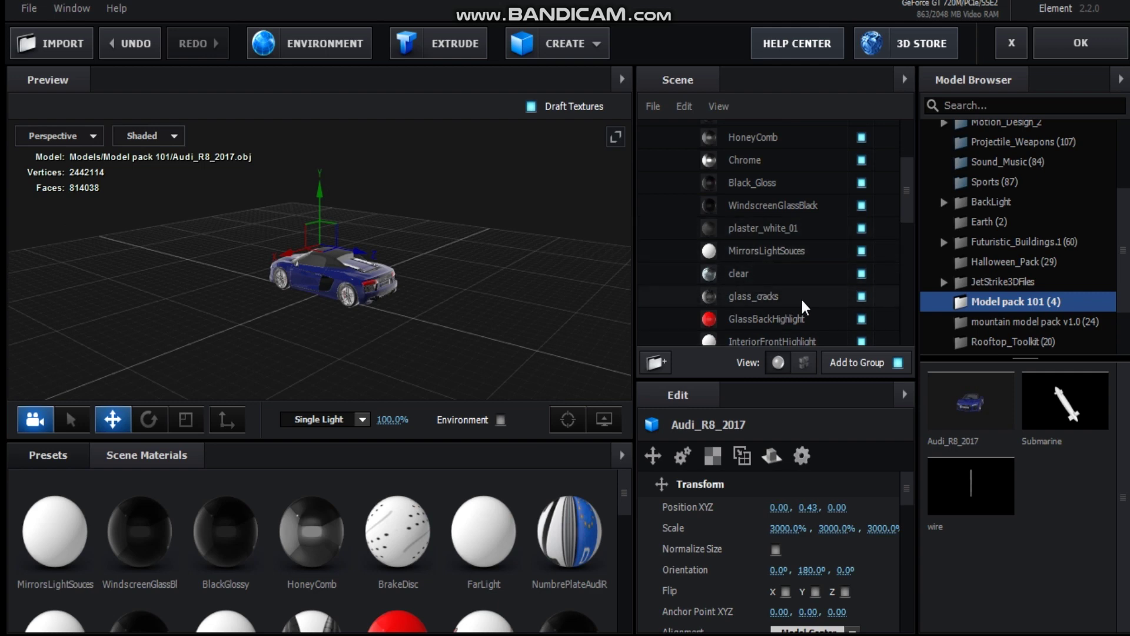
pyautogui.moveTo(904, 197); pyautogui.dragTo(905, 168)
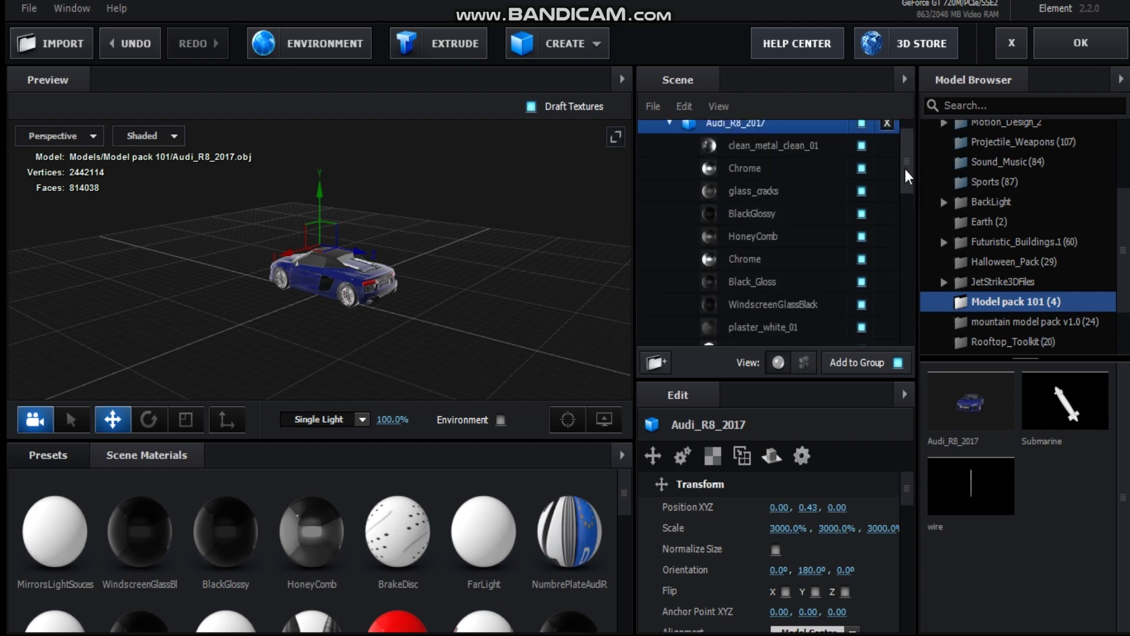
pyautogui.rightClick(772, 128)
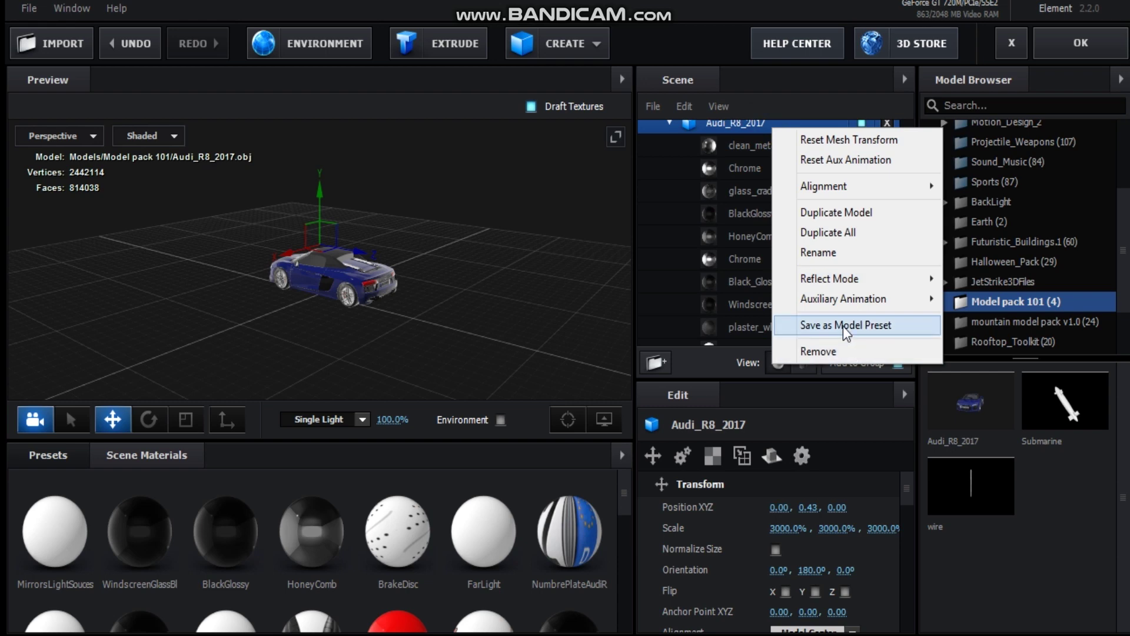
pyautogui.click(669, 120)
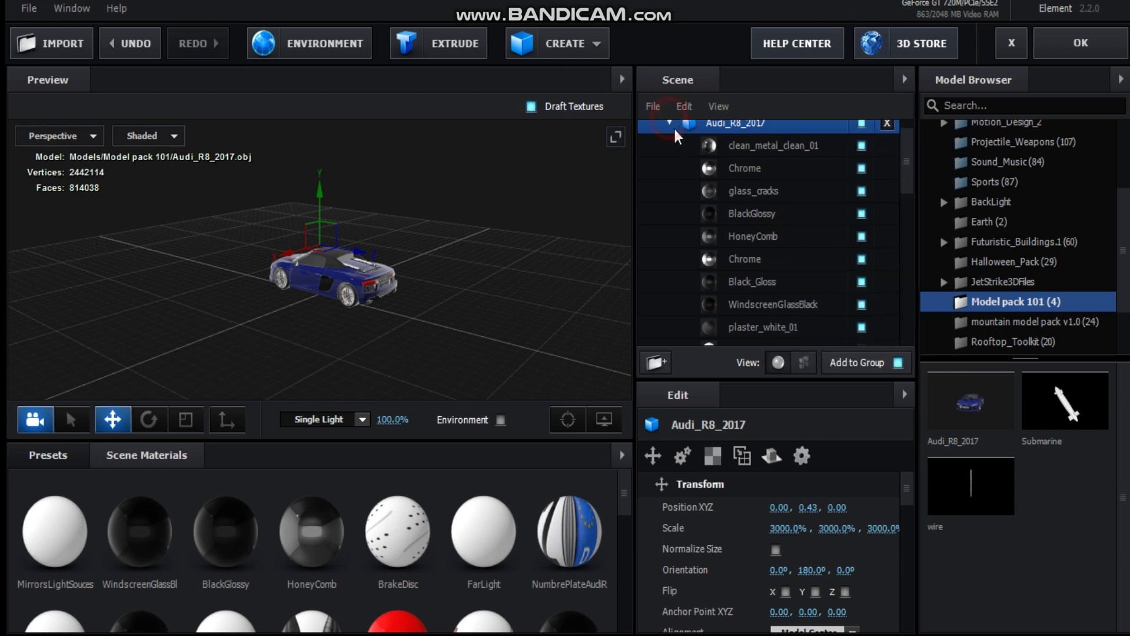
pyautogui.click(671, 124)
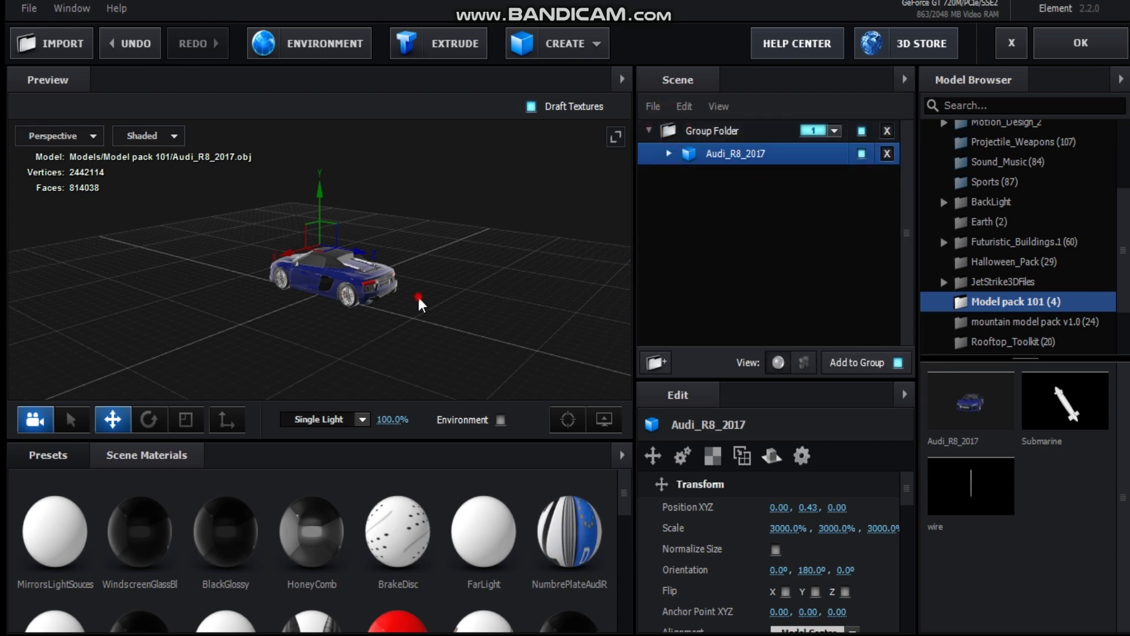
pyautogui.moveTo(418, 294); pyautogui.dragTo(603, 270)
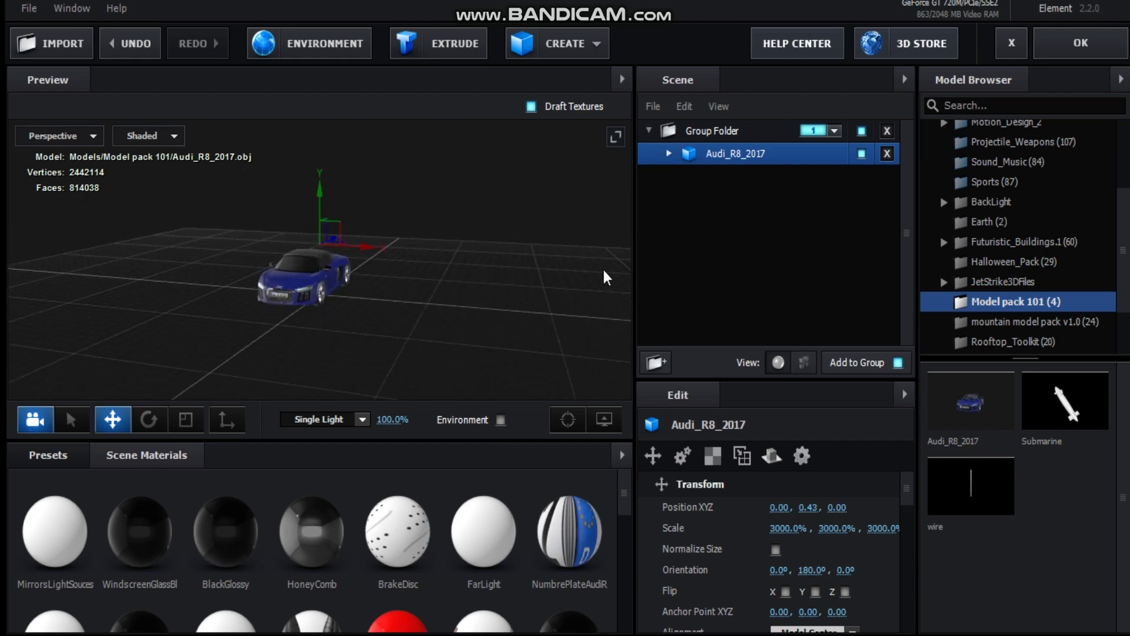
# Step: Add a plane primitive sized 5.5 × 5.5
pyautogui.click(579, 48)
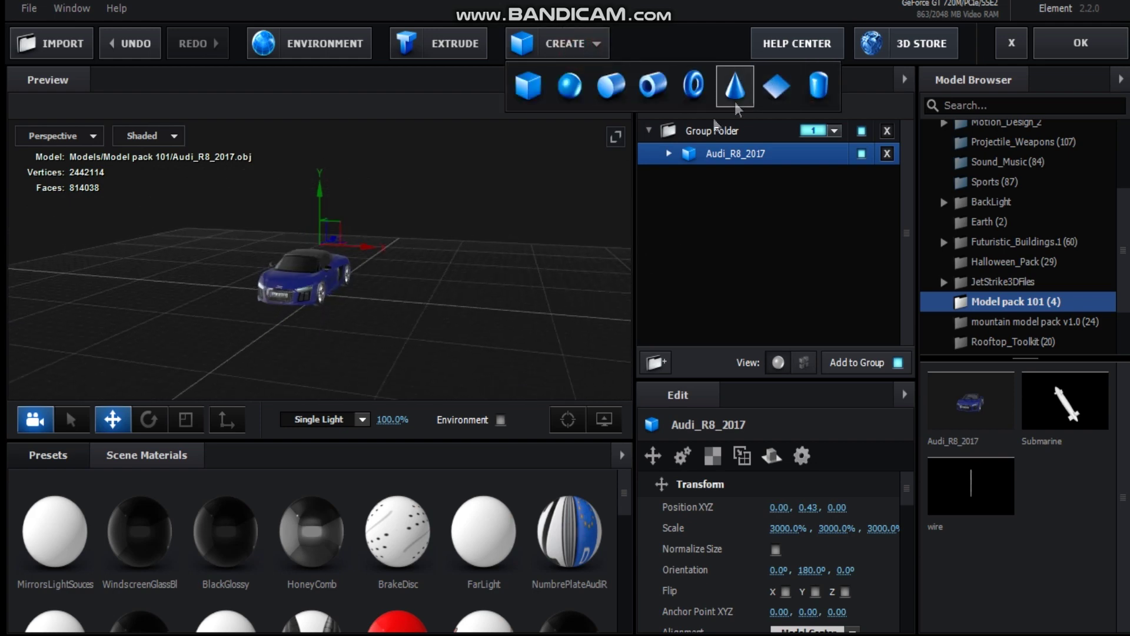
pyautogui.click(777, 86)
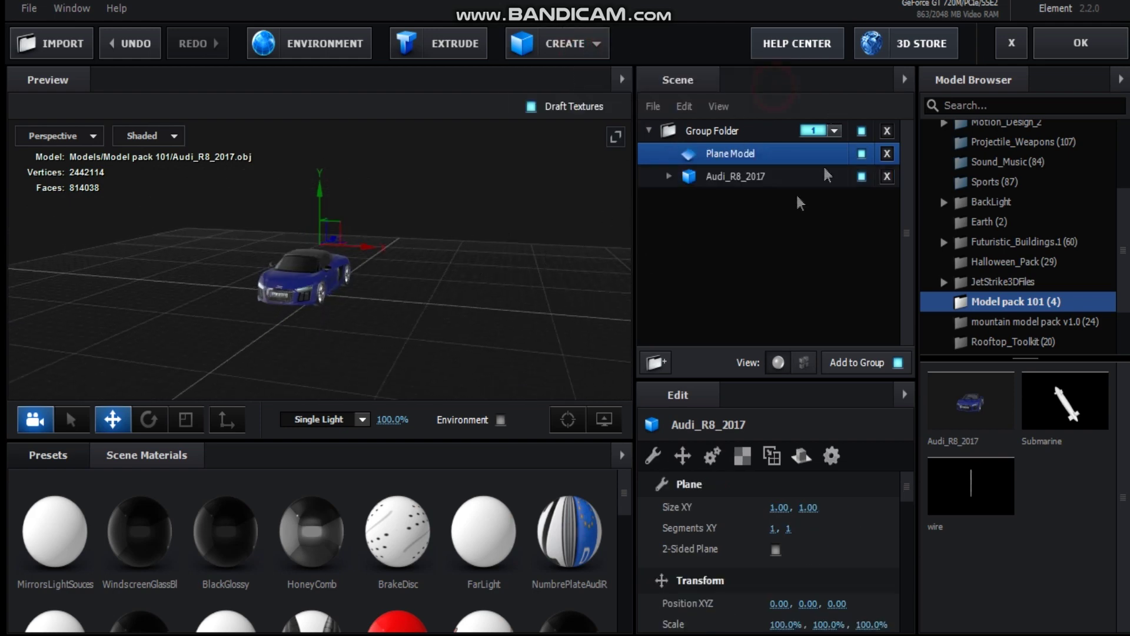
pyautogui.click(779, 508)
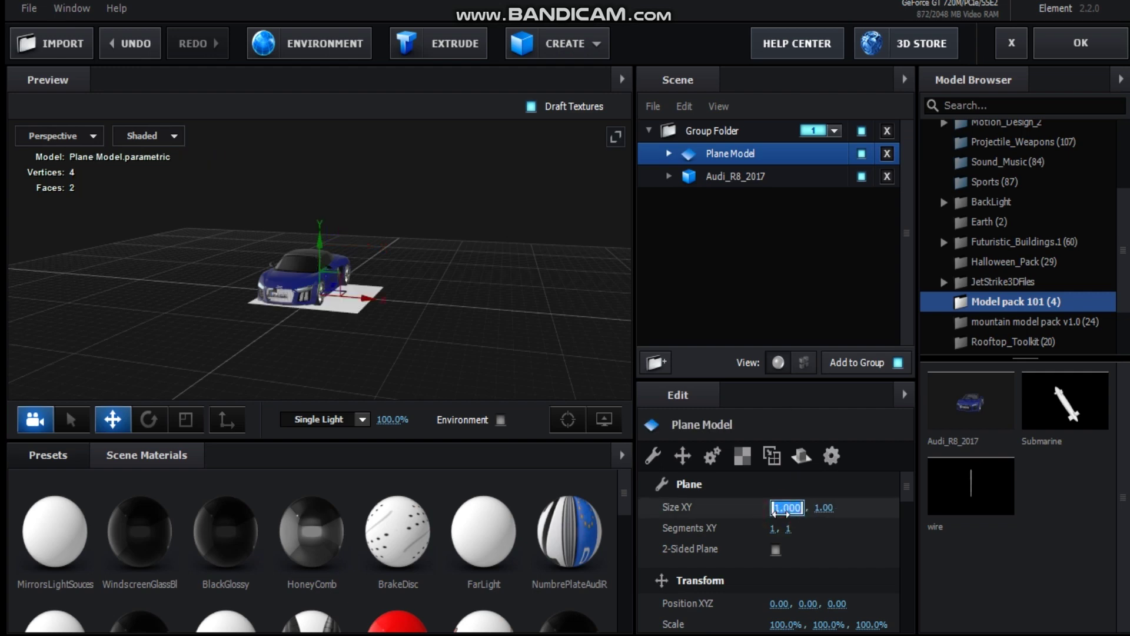
pyautogui.write('5.5')
pyautogui.press('Tab')
pyautogui.write('5.5')
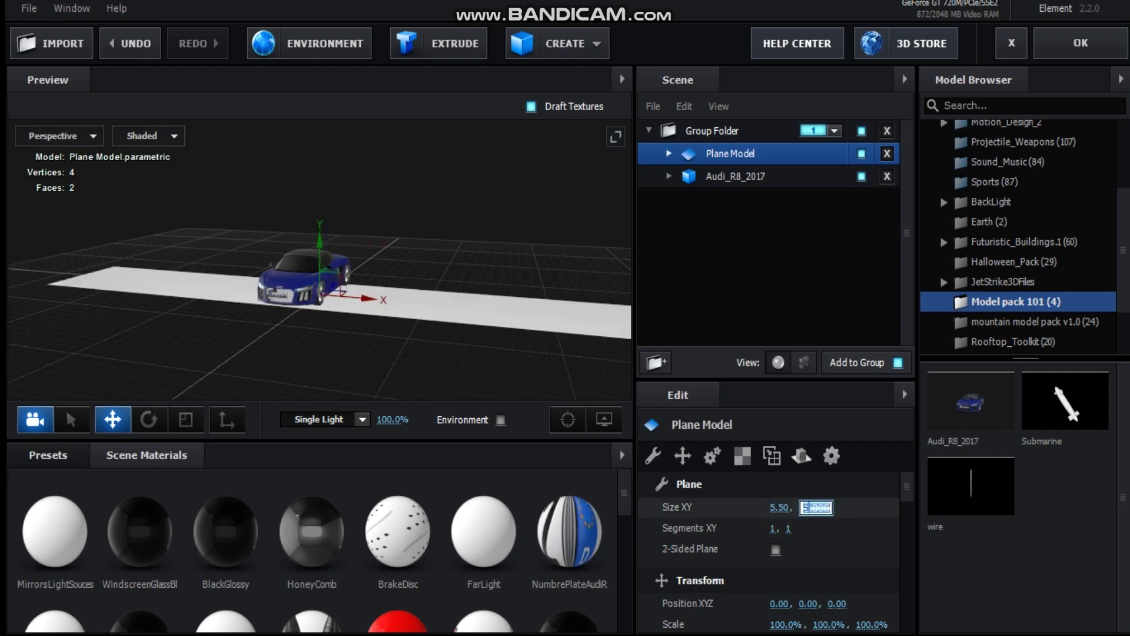
pyautogui.press('Return')
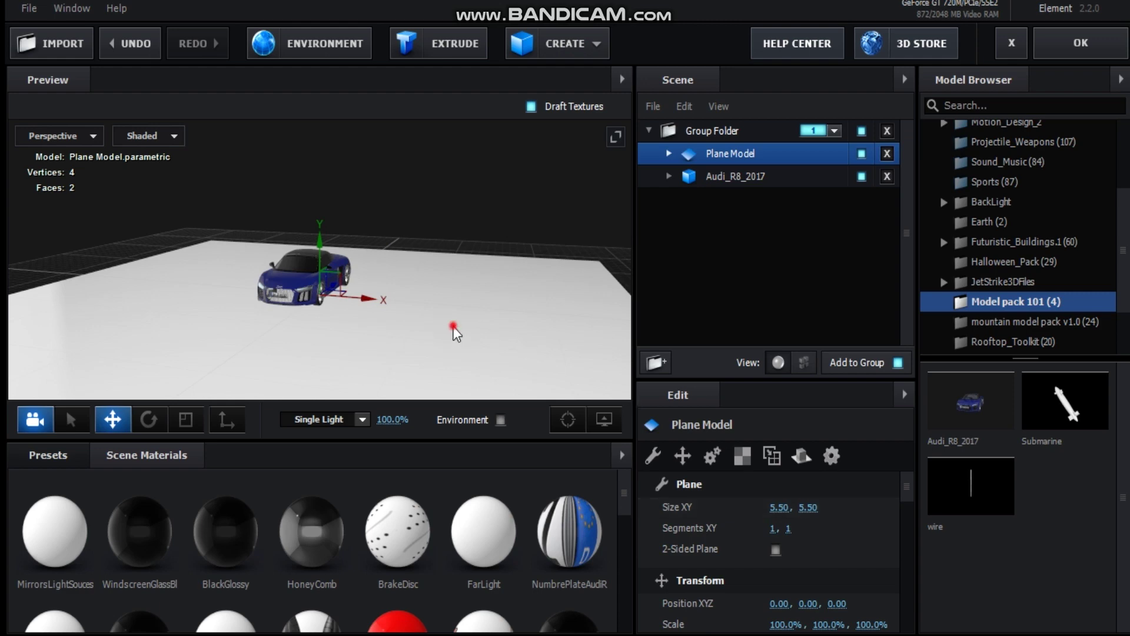
# Step: Expand the Plane Model and select its Default material
pyautogui.moveTo(453, 326); pyautogui.dragTo(495, 327)
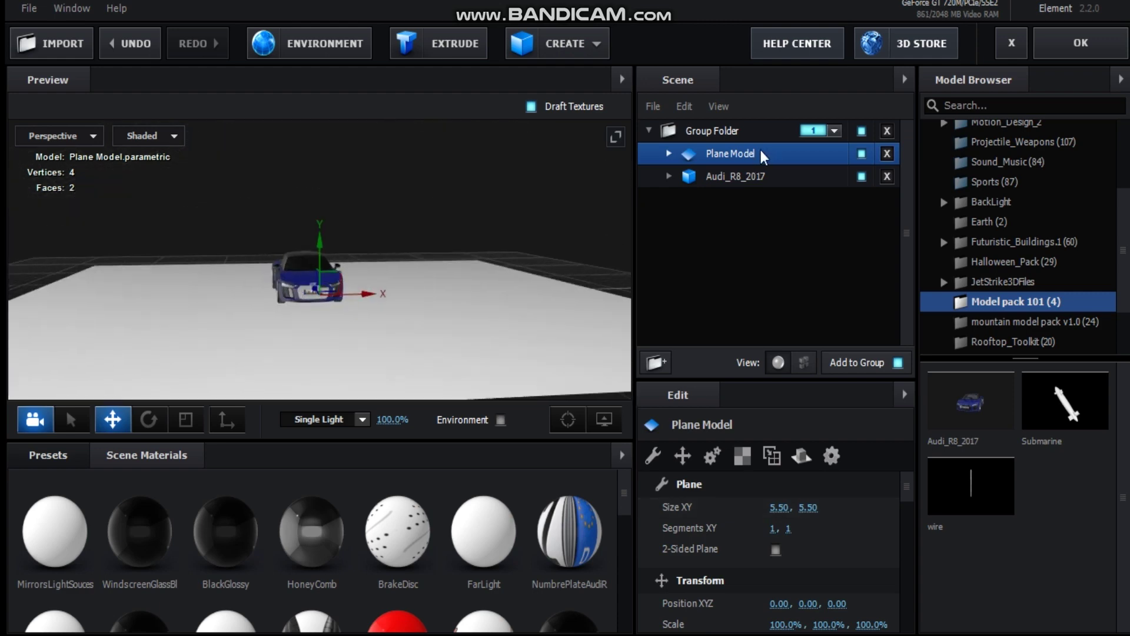
pyautogui.click(664, 153)
pyautogui.click(758, 180)
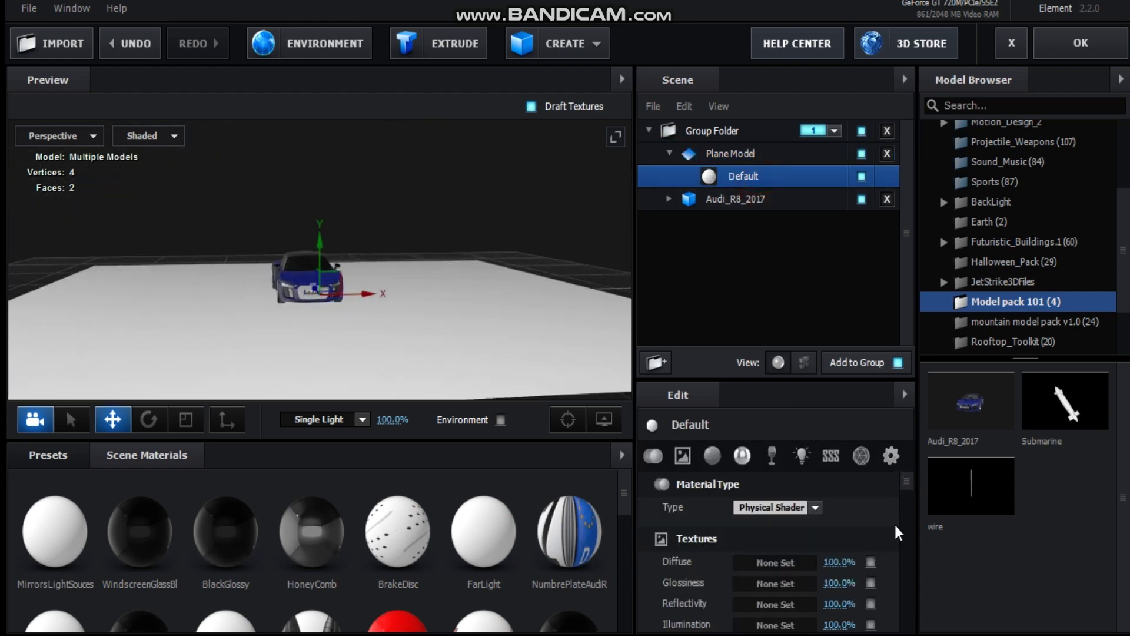
pyautogui.moveTo(909, 476); pyautogui.dragTo(909, 485)
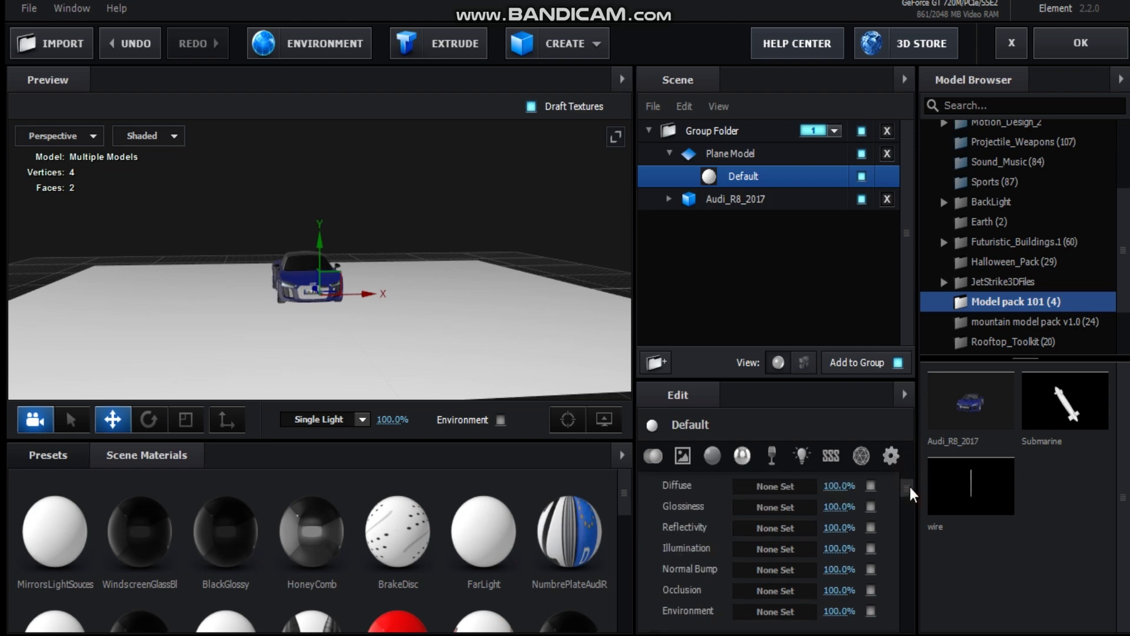
pyautogui.hotkey('alt', 'Tab')
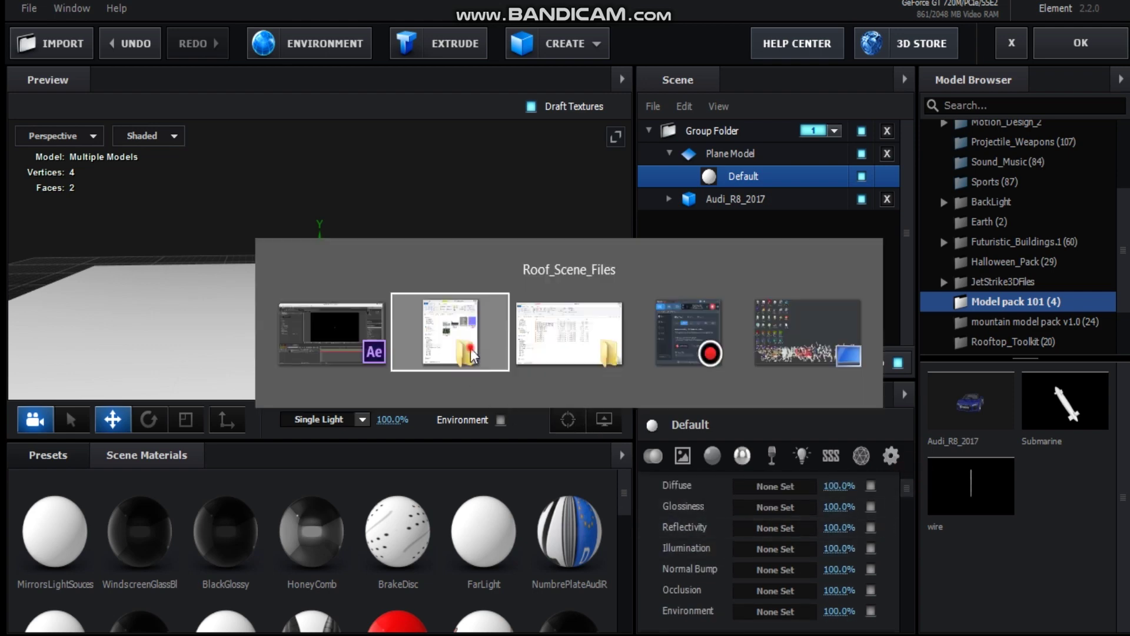
# Step: Drag Roof_Texture from Roof_Scene_Files onto the floor's Diffuse and Glossiness slots
pyautogui.hotkey('alt', 'Tab')
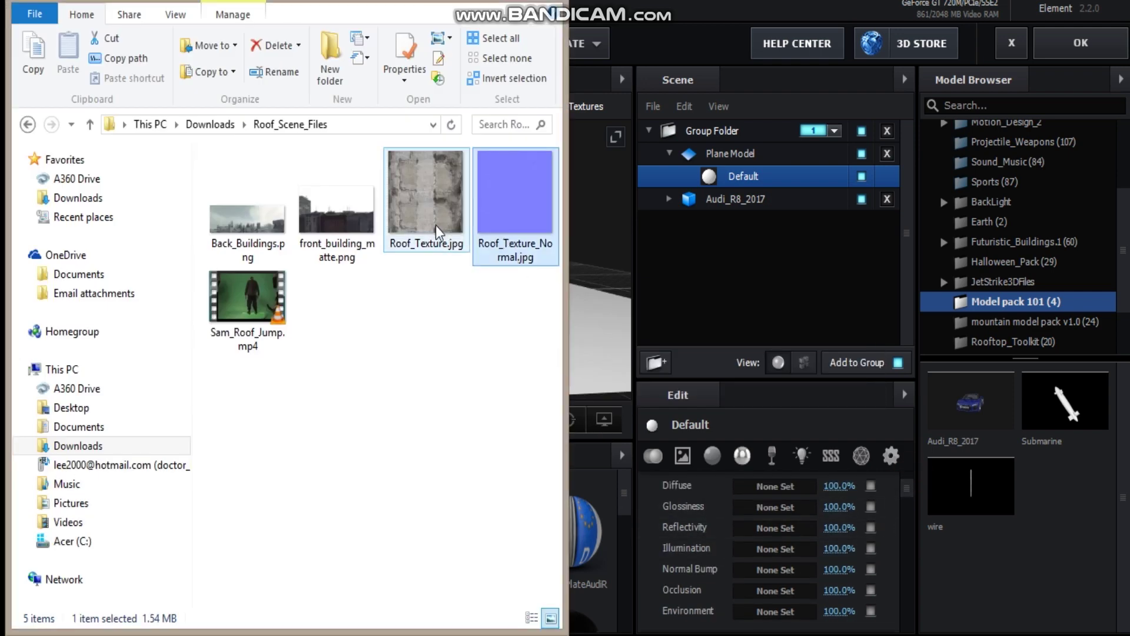
pyautogui.moveTo(425, 201); pyautogui.dragTo(781, 507)
pyautogui.moveTo(515, 194); pyautogui.dragTo(760, 568)
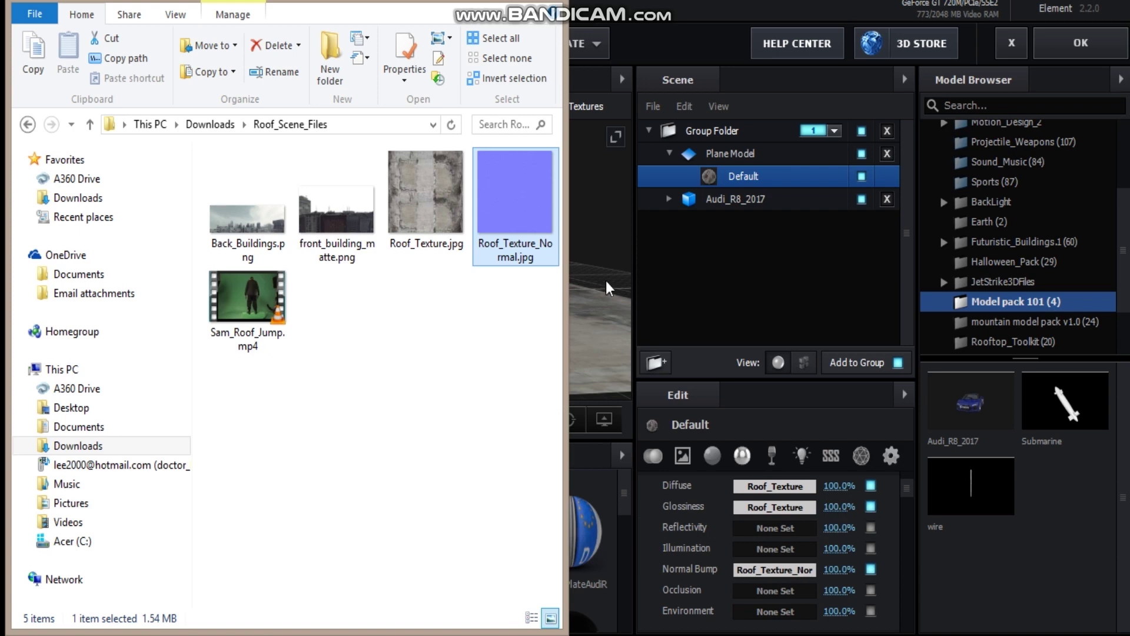
pyautogui.hotkey('alt', 'Tab')
pyautogui.click(447, 358)
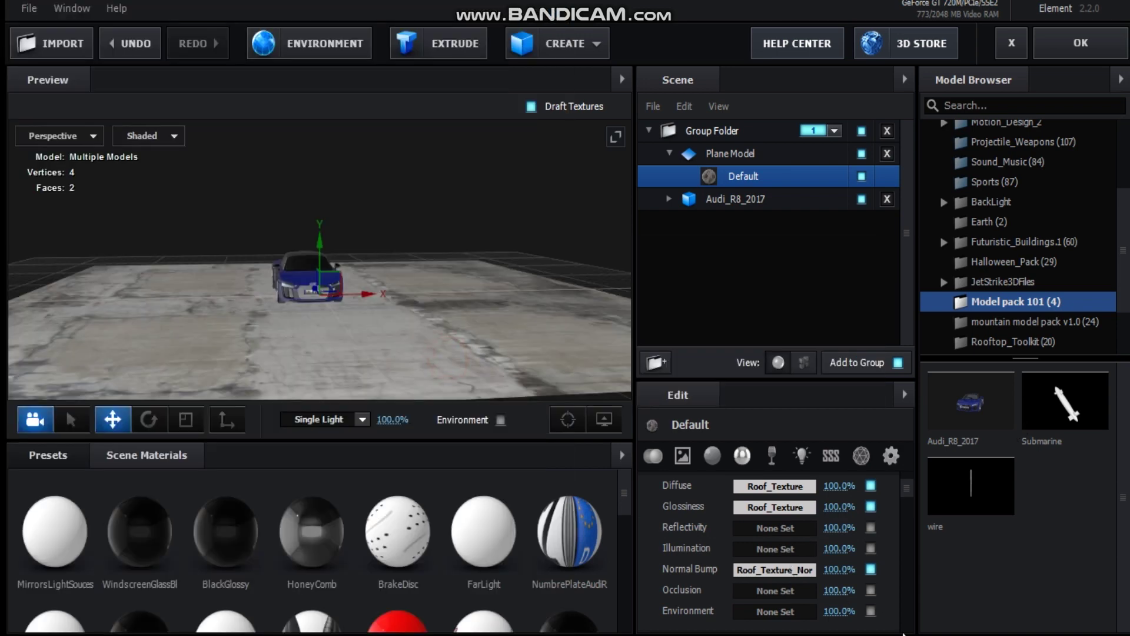
# Step: Look through the environment map settings and the Basic_2K environment presets
pyautogui.moveTo(433, 330); pyautogui.dragTo(379, 355)
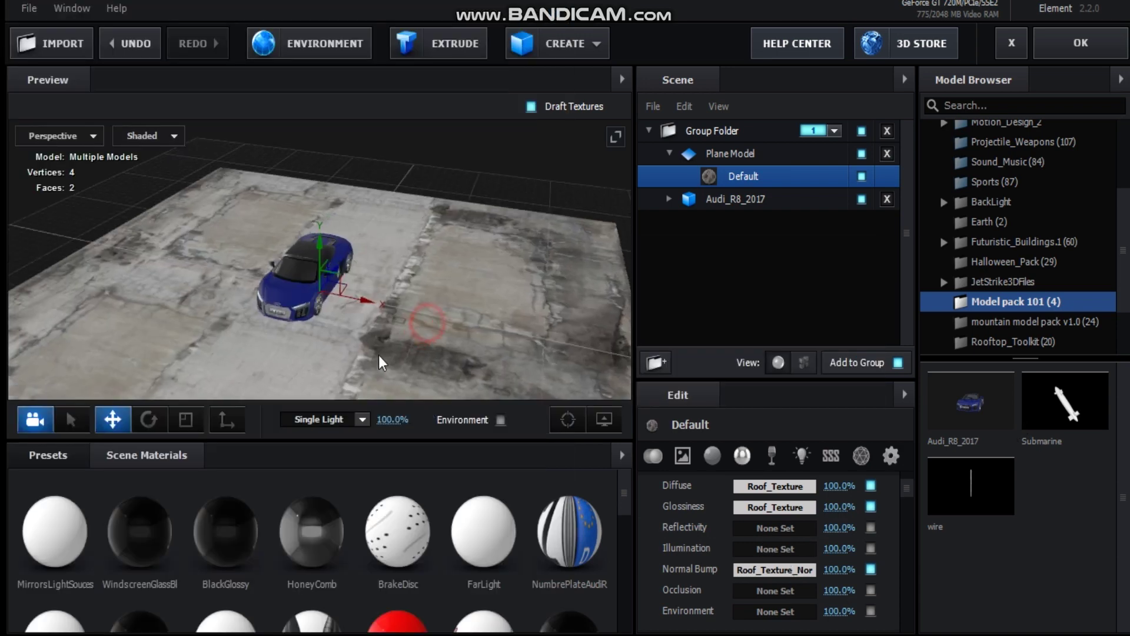
pyautogui.click(311, 52)
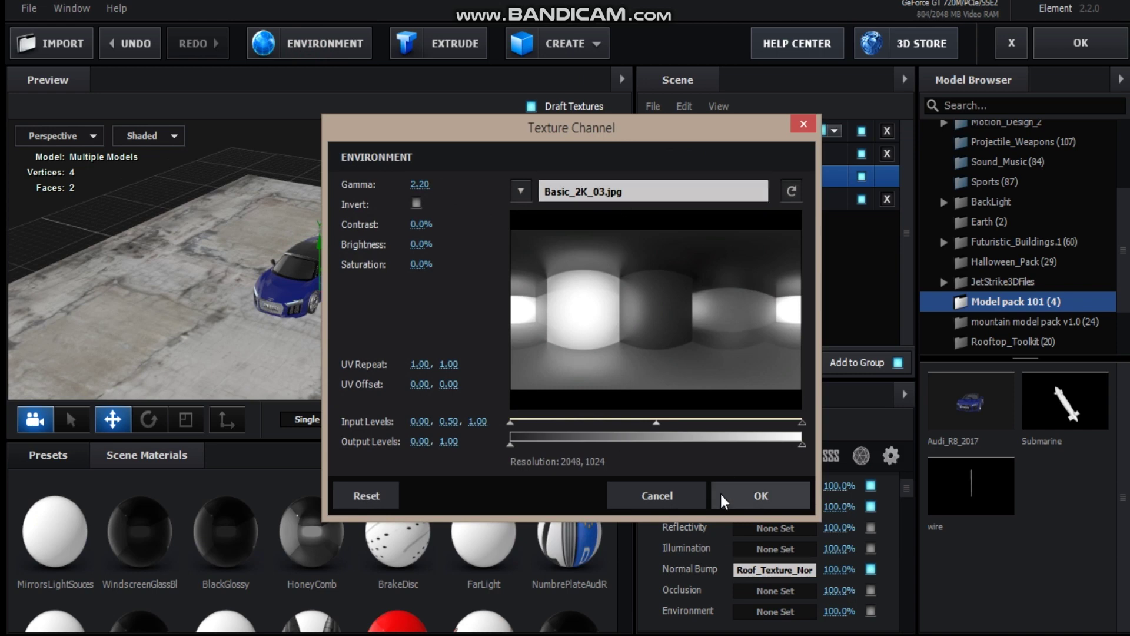
pyautogui.click(686, 495)
pyautogui.click(71, 456)
pyautogui.click(76, 499)
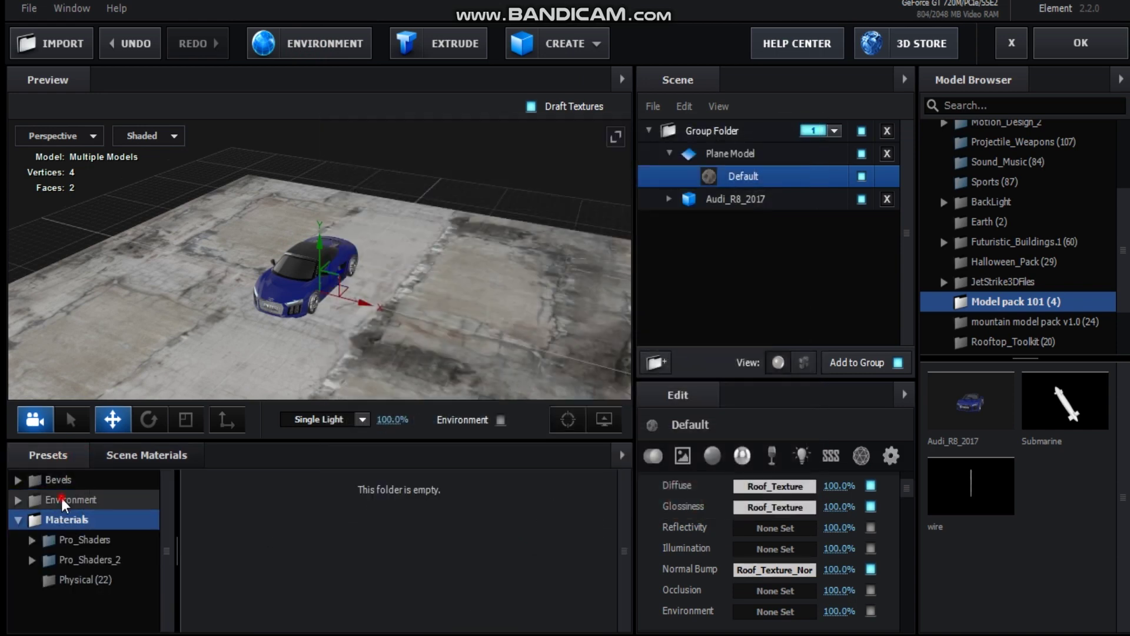
pyautogui.click(89, 540)
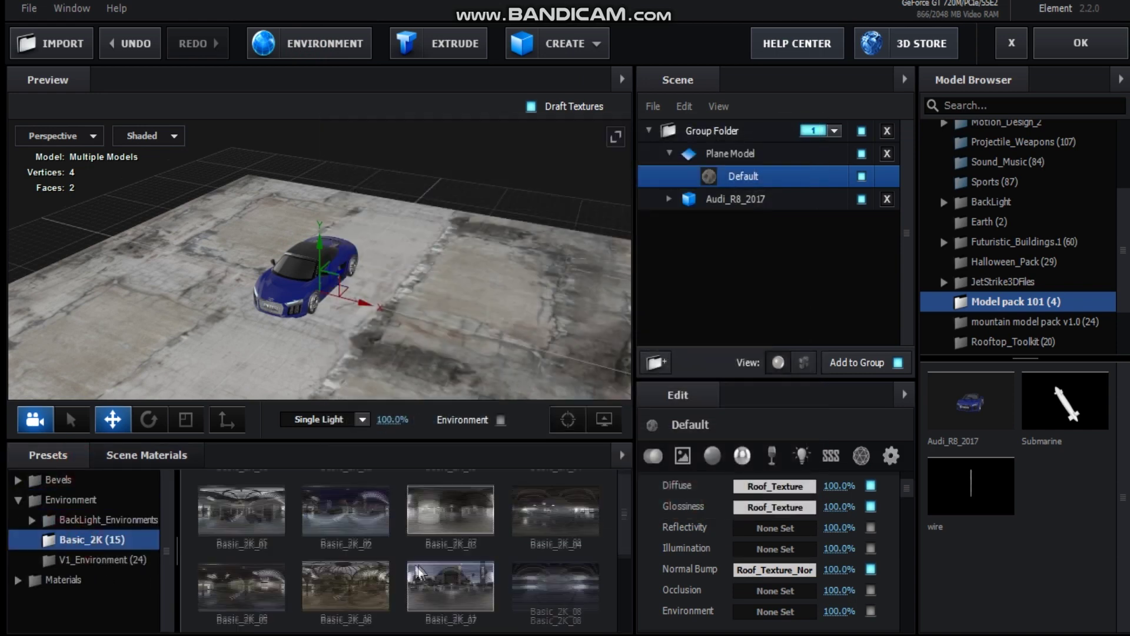
pyautogui.moveTo(412, 353); pyautogui.dragTo(371, 274)
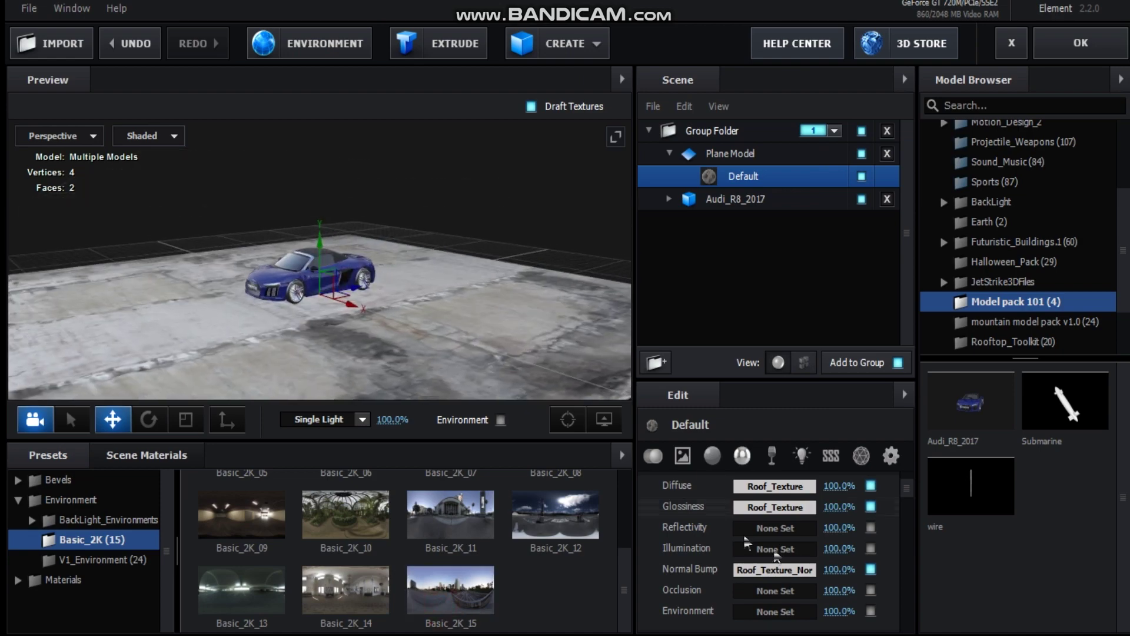
# Step: Brighten the glossiness map's levels and set Normal Bump strength to 5%
pyautogui.click(778, 507)
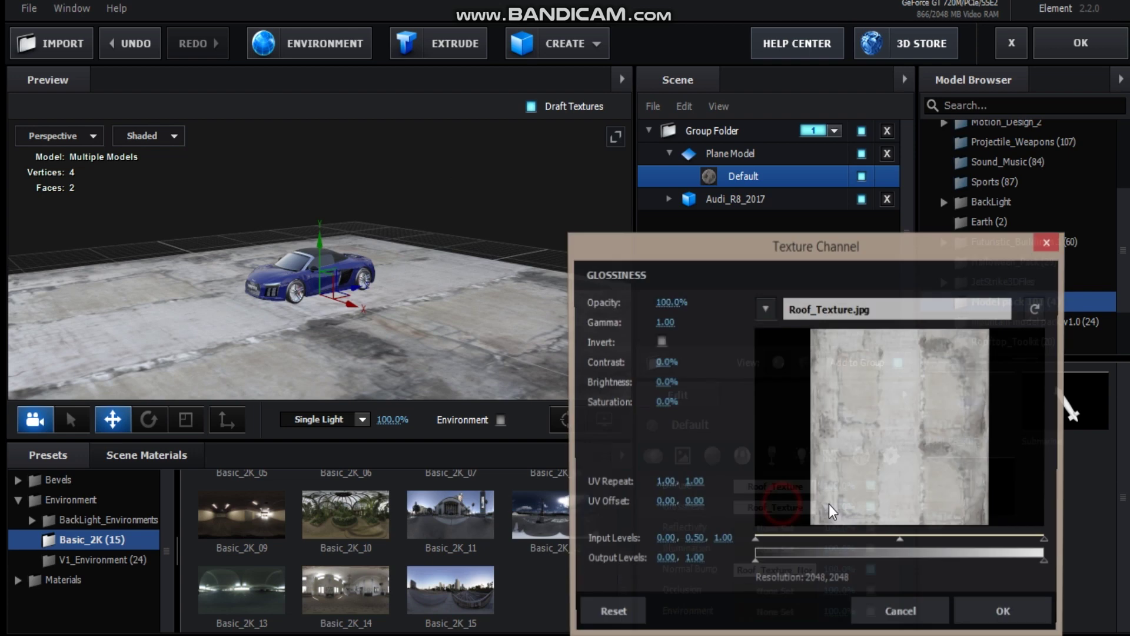
pyautogui.moveTo(812, 247); pyautogui.dragTo(833, 200)
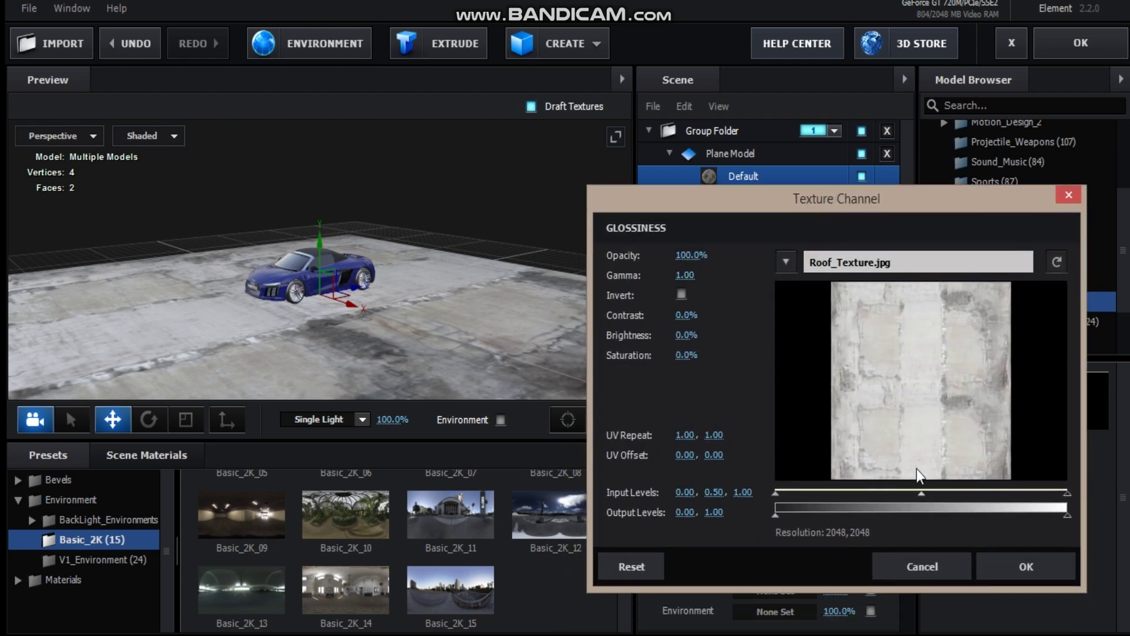
pyautogui.moveTo(1066, 493); pyautogui.dragTo(985, 497)
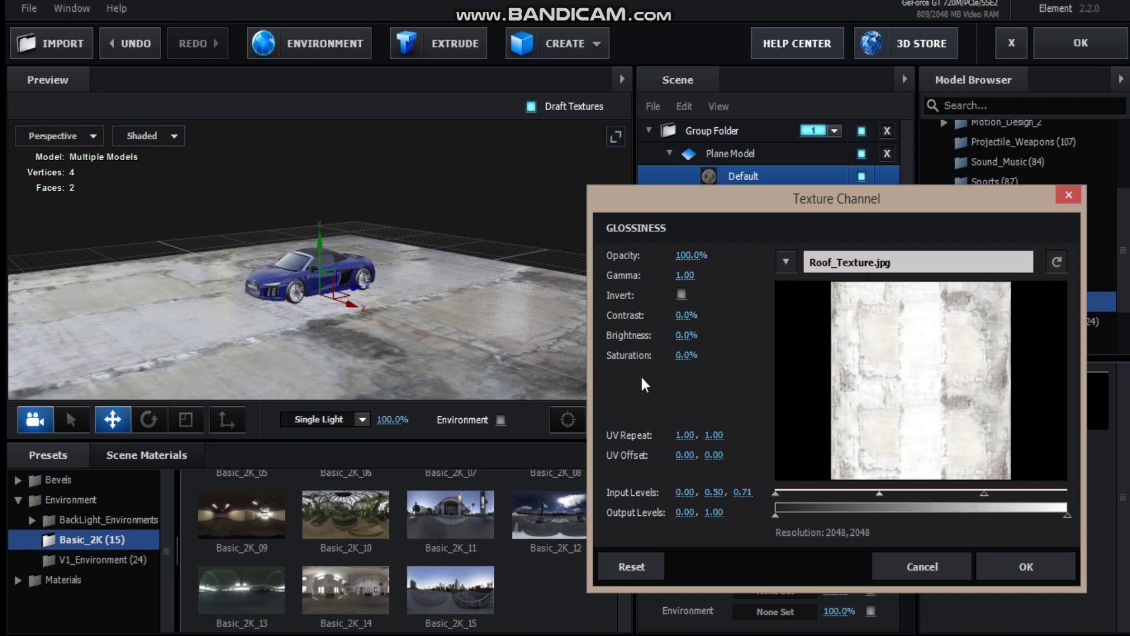
pyautogui.click(363, 347)
pyautogui.click(1018, 574)
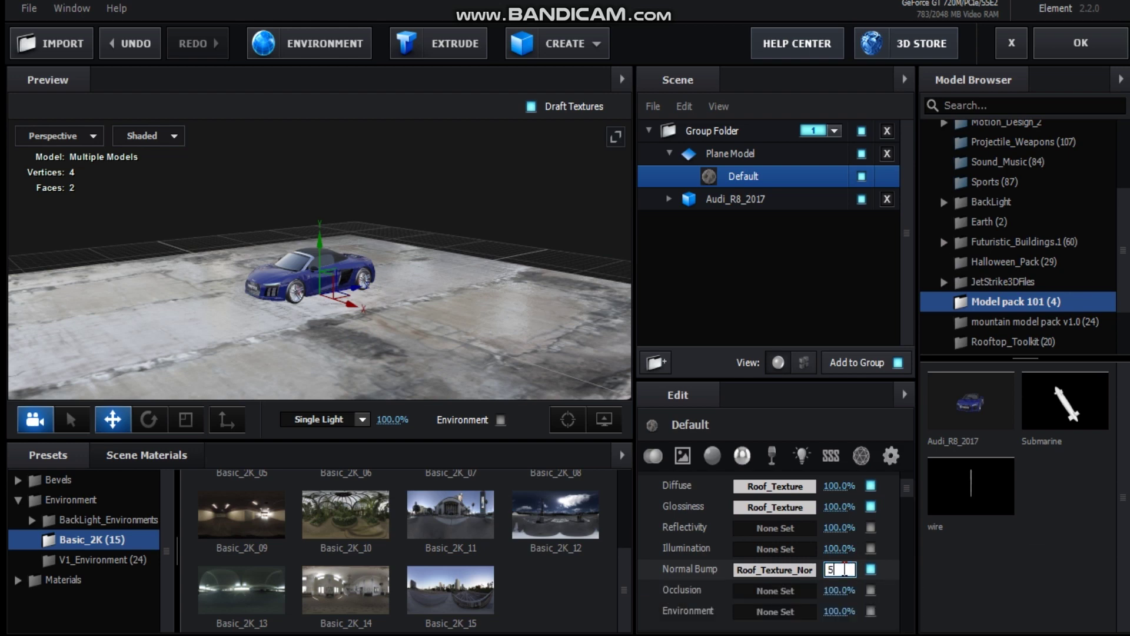
pyautogui.write('5')
pyautogui.press('Return')
# Step: Rework the glossiness map levels, lowering the white point to 0.46 for stronger gloss
pyautogui.scroll(3, 430, 289)
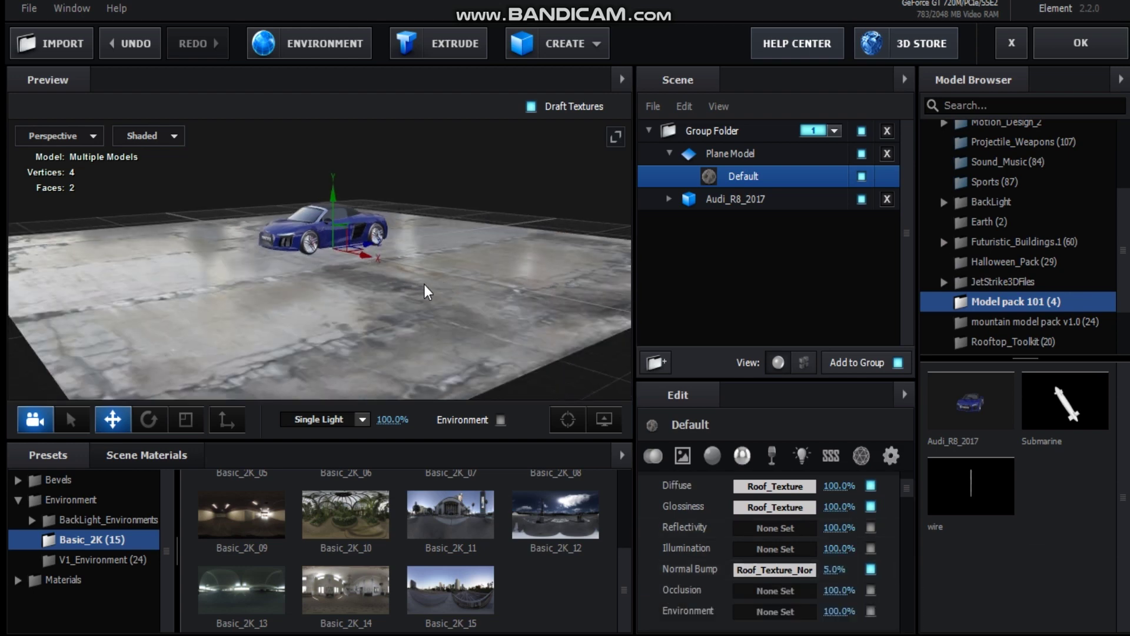
pyautogui.scroll(3, 426, 289)
pyautogui.scroll(-1, 440, 330)
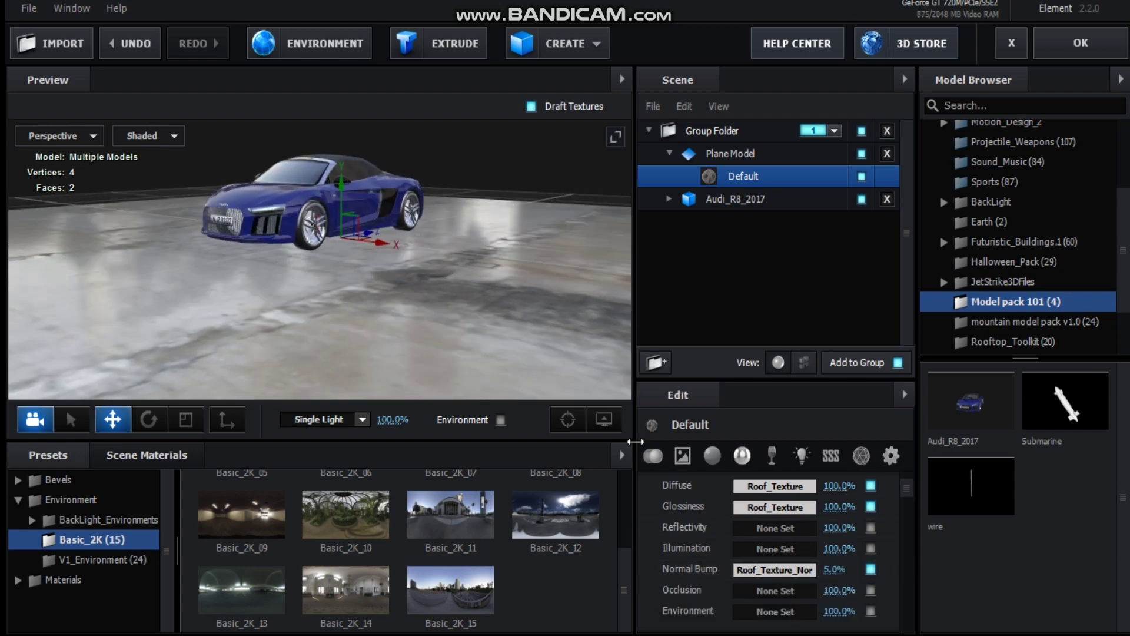
pyautogui.click(798, 516)
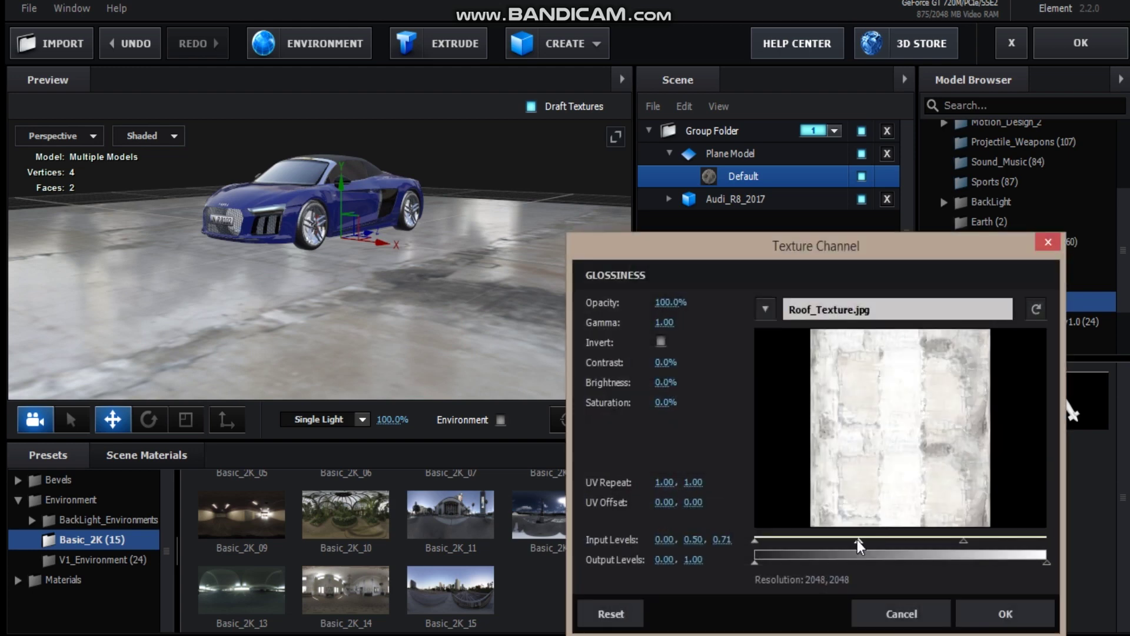
pyautogui.moveTo(966, 540); pyautogui.dragTo(953, 541)
pyautogui.moveTo(855, 540)
pyautogui.mouseDown()
pyautogui.moveTo(893, 541)
pyautogui.moveTo(824, 544)
pyautogui.moveTo(868, 550)
pyautogui.moveTo(808, 558)
pyautogui.moveTo(825, 554)
pyautogui.mouseUp()
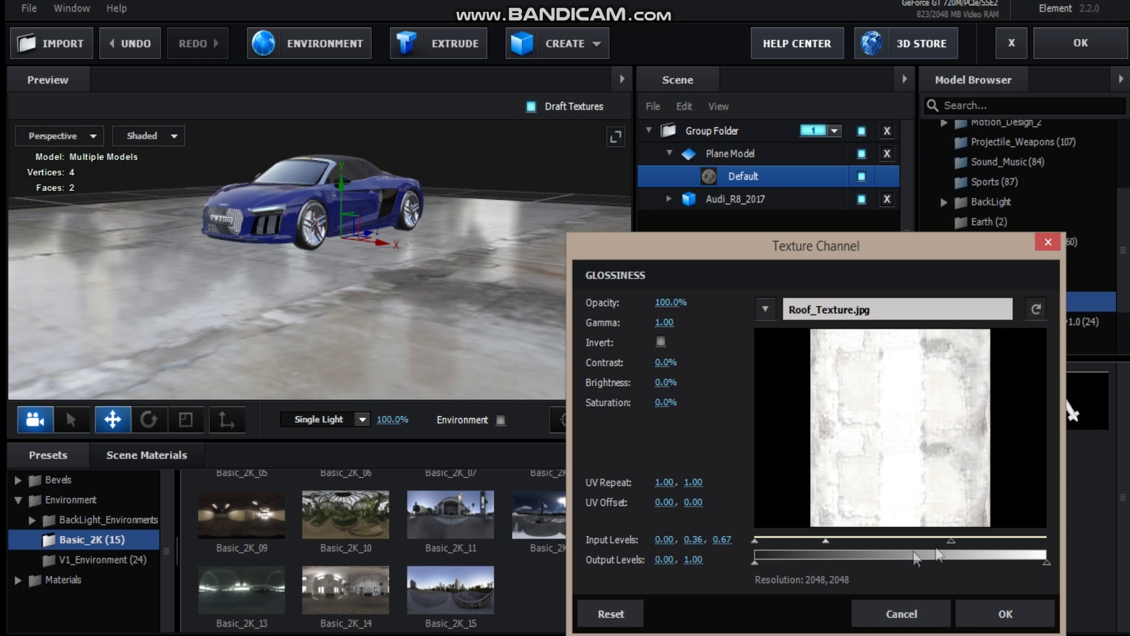
pyautogui.moveTo(947, 544); pyautogui.dragTo(886, 545)
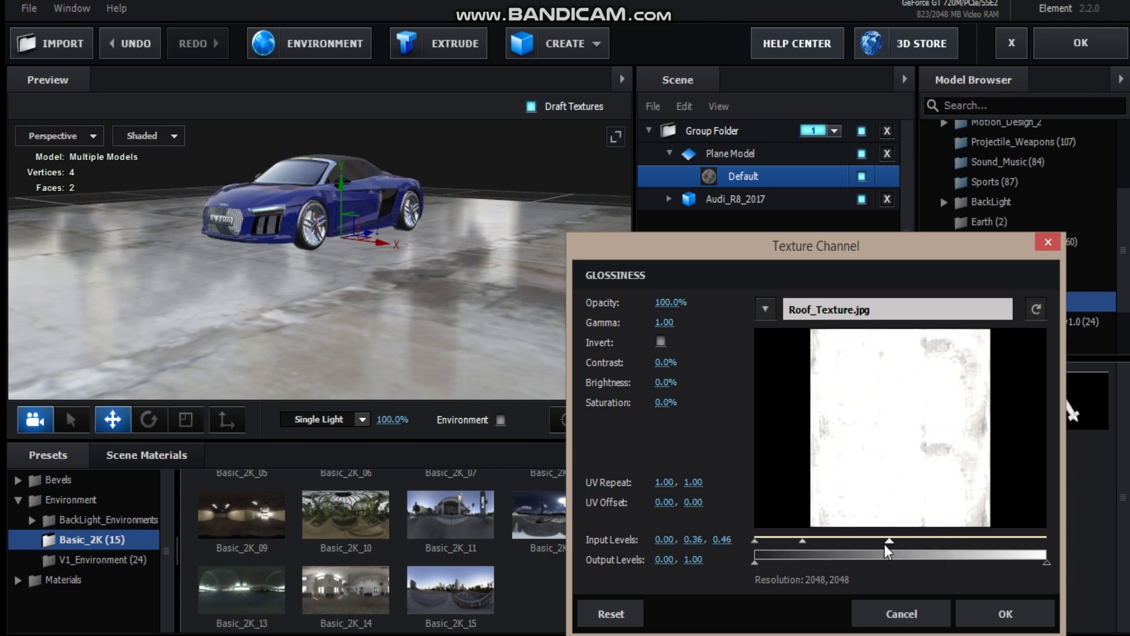
pyautogui.click(1001, 614)
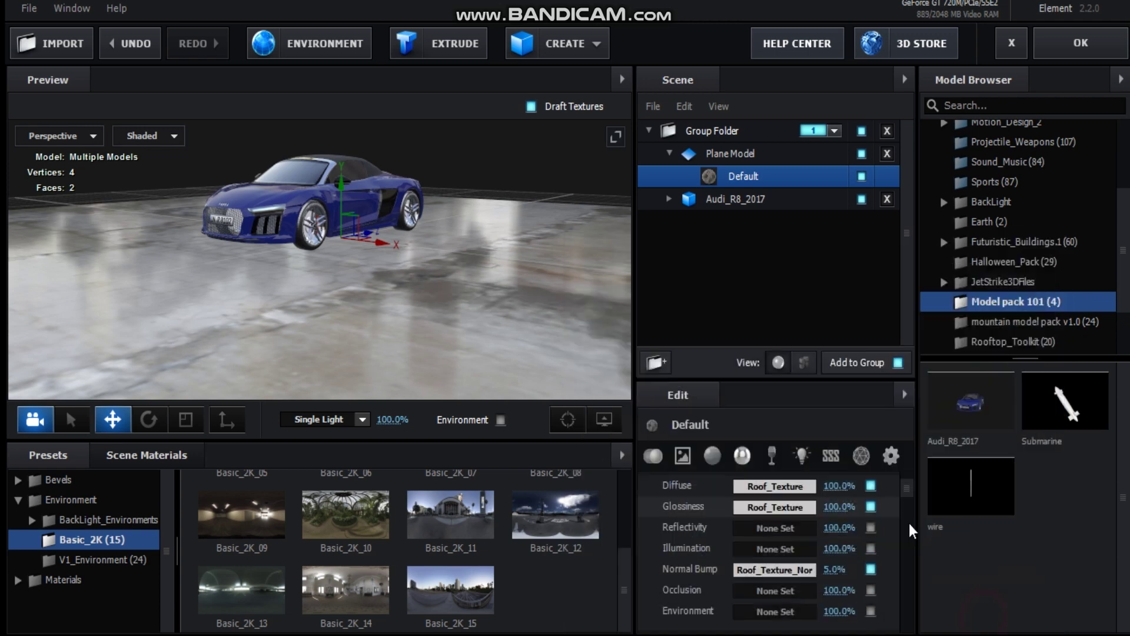
pyautogui.moveTo(846, 509); pyautogui.dragTo(947, 540)
# Step: Fine-tune the glossiness map to final input levels 0.00, 0.72, 0.54
pyautogui.click(777, 507)
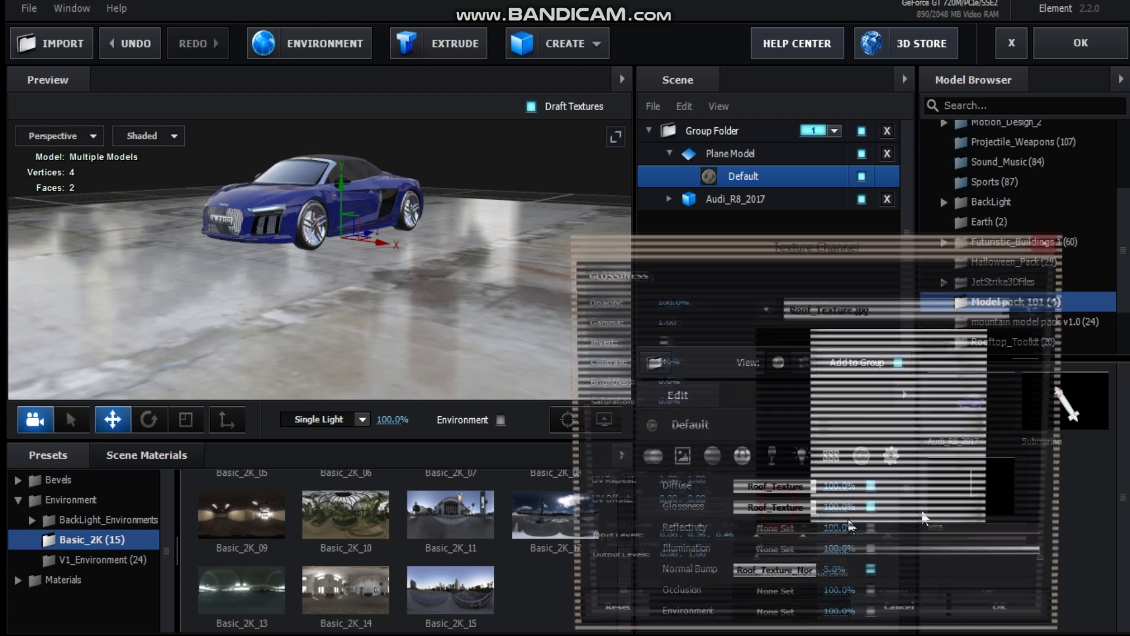
pyautogui.moveTo(807, 542); pyautogui.dragTo(917, 542)
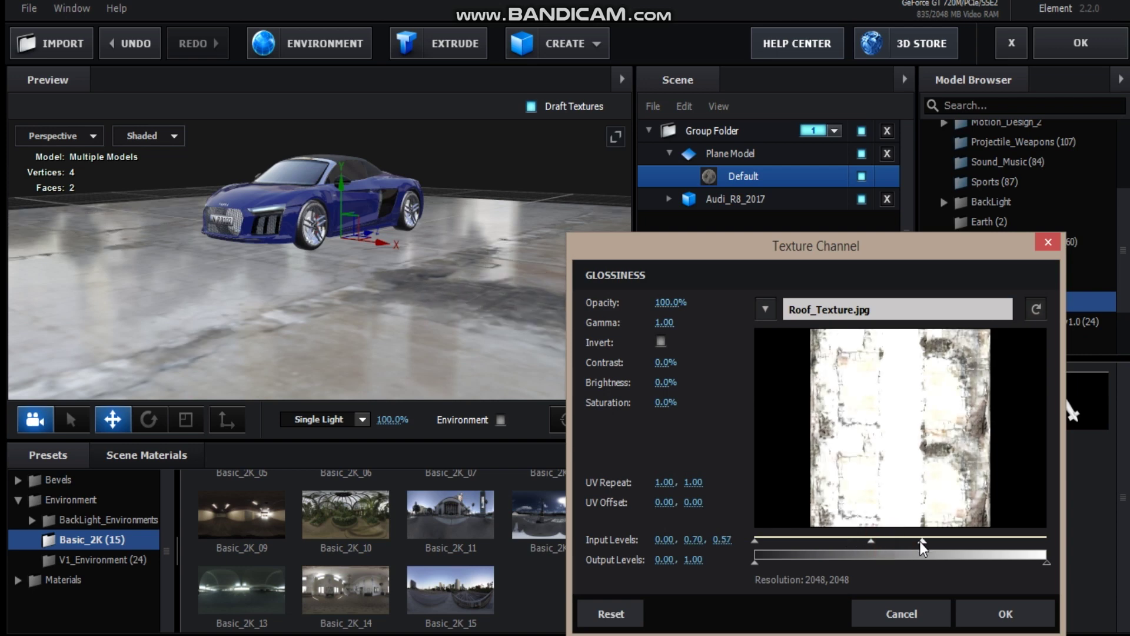
pyautogui.moveTo(924, 547); pyautogui.dragTo(870, 551)
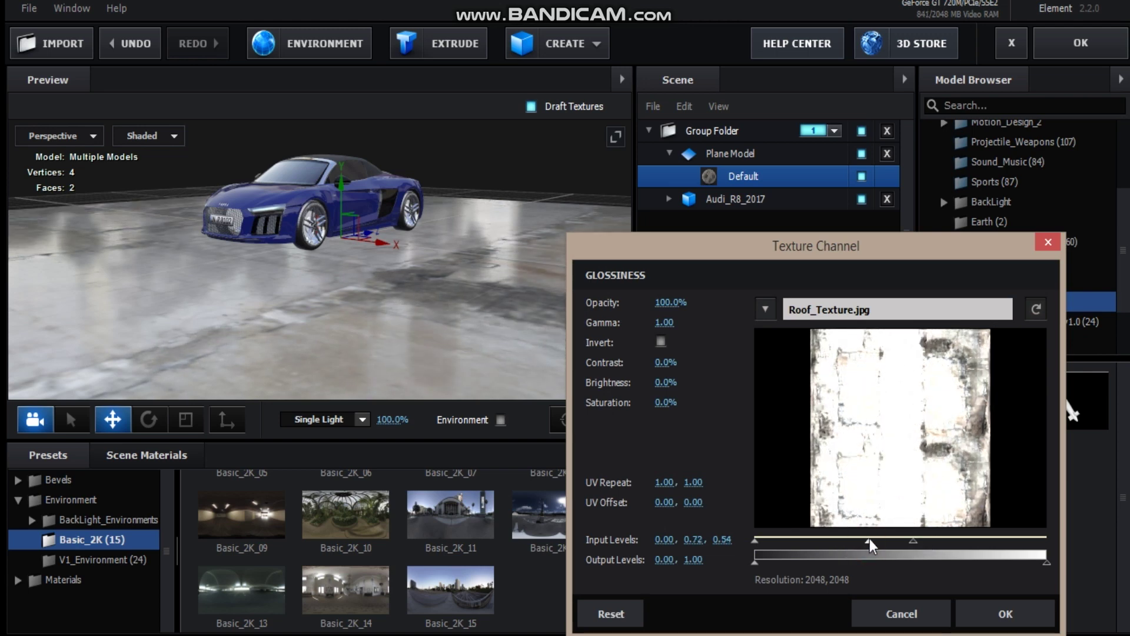
pyautogui.click(1006, 613)
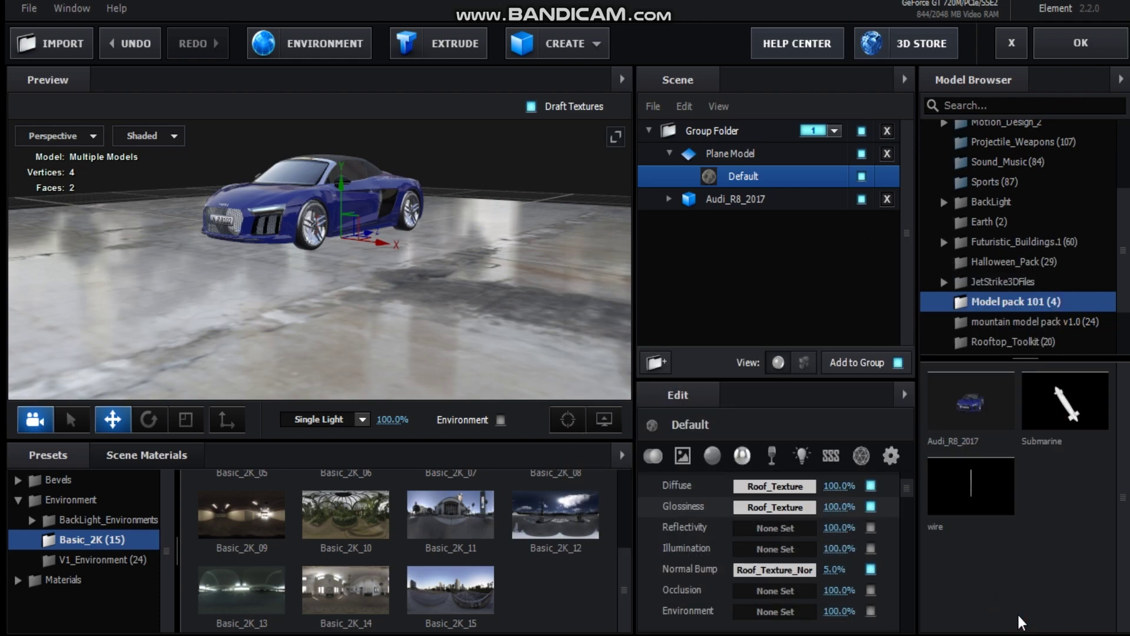
# Step: Select the Plane Model and set its texture repeat to 2.50 × 2.50
pyautogui.click(489, 365)
pyautogui.moveTo(522, 368); pyautogui.dragTo(506, 341)
pyautogui.scroll(1, 799, 524)
pyautogui.scroll(2, 799, 524)
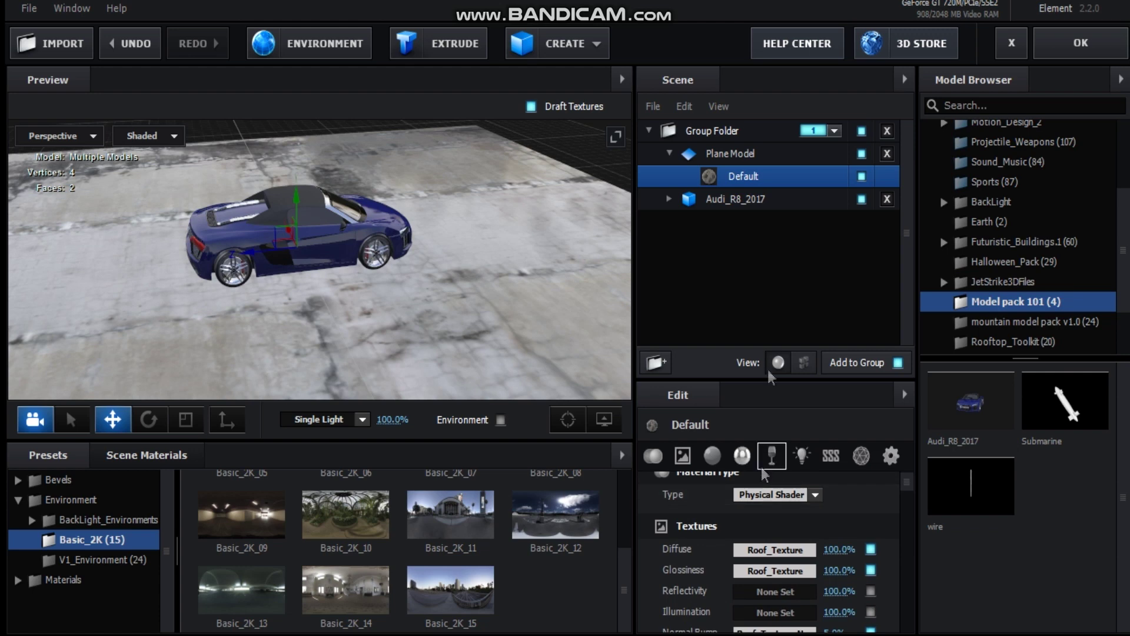
pyautogui.click(722, 158)
pyautogui.scroll(-8, 789, 530)
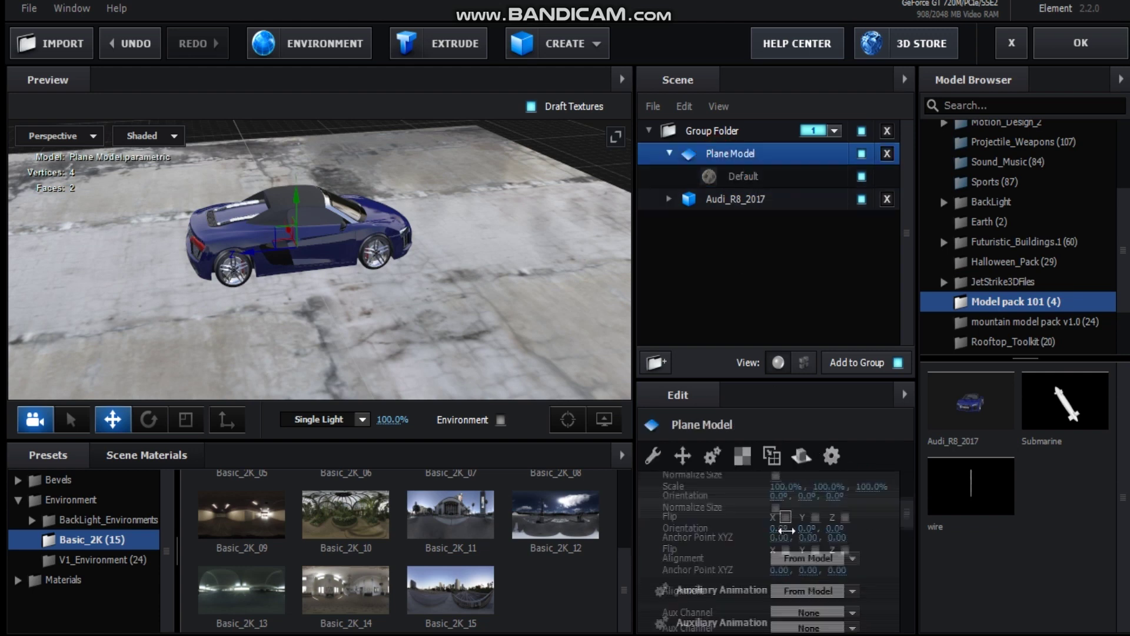
pyautogui.scroll(-5, 797, 541)
pyautogui.scroll(8, 783, 589)
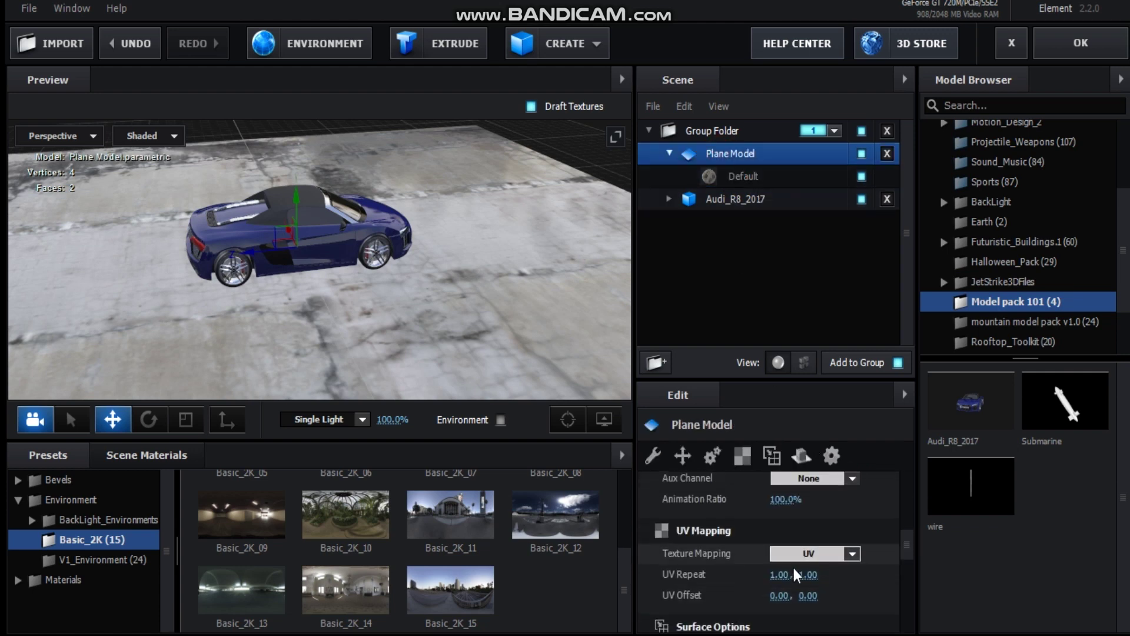
pyautogui.scroll(-3, 777, 600)
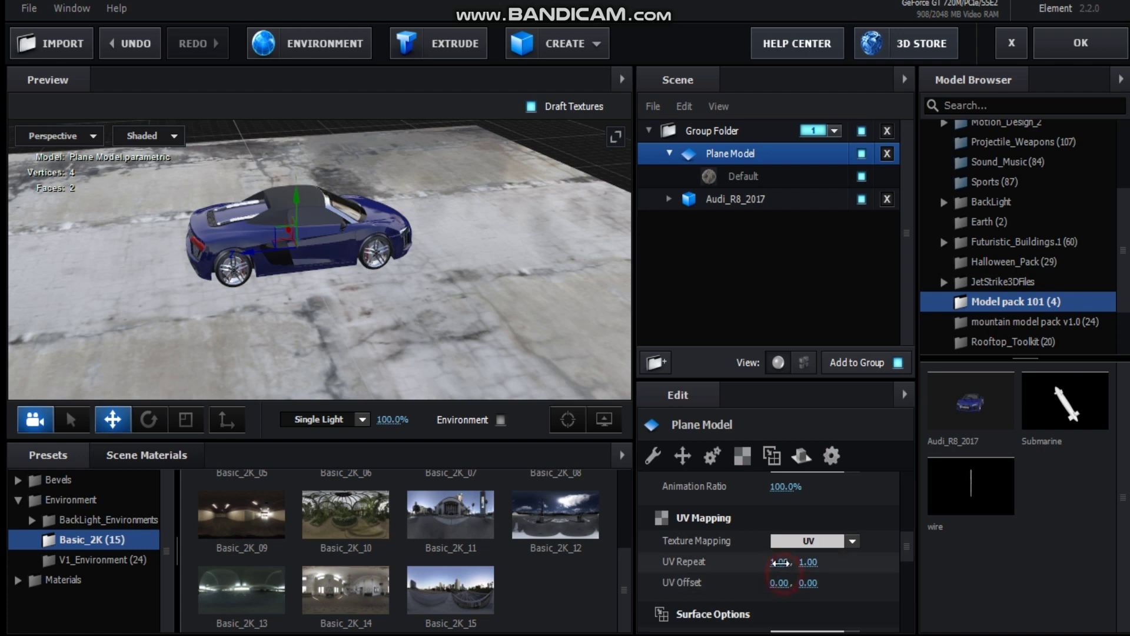
pyautogui.click(780, 562)
pyautogui.write('2.5')
pyautogui.press('Tab')
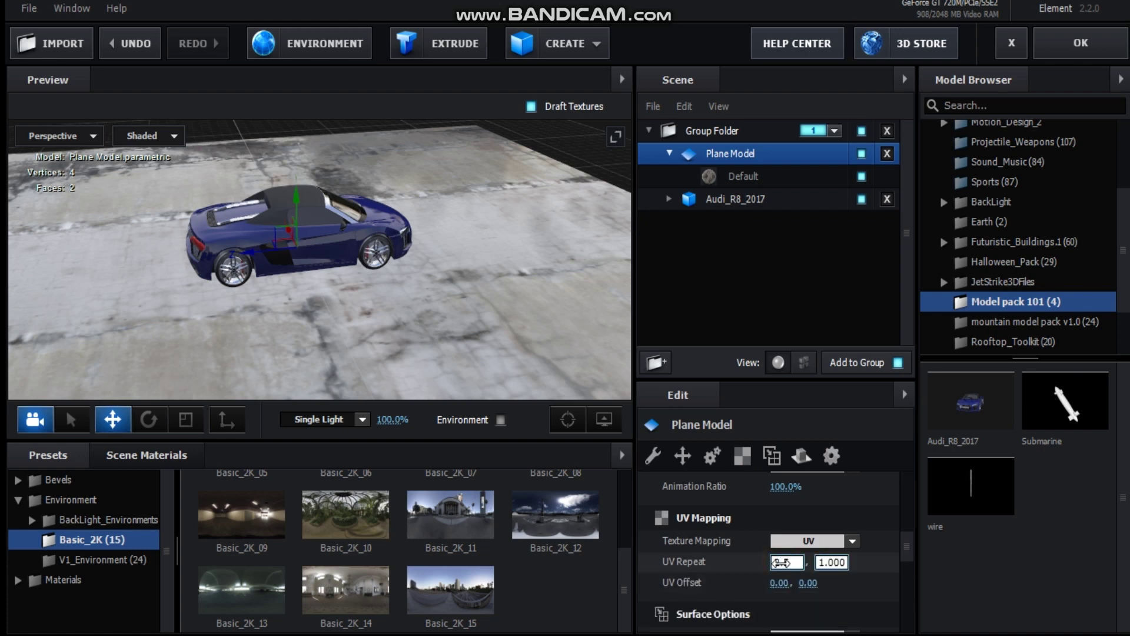
pyautogui.write('2.5')
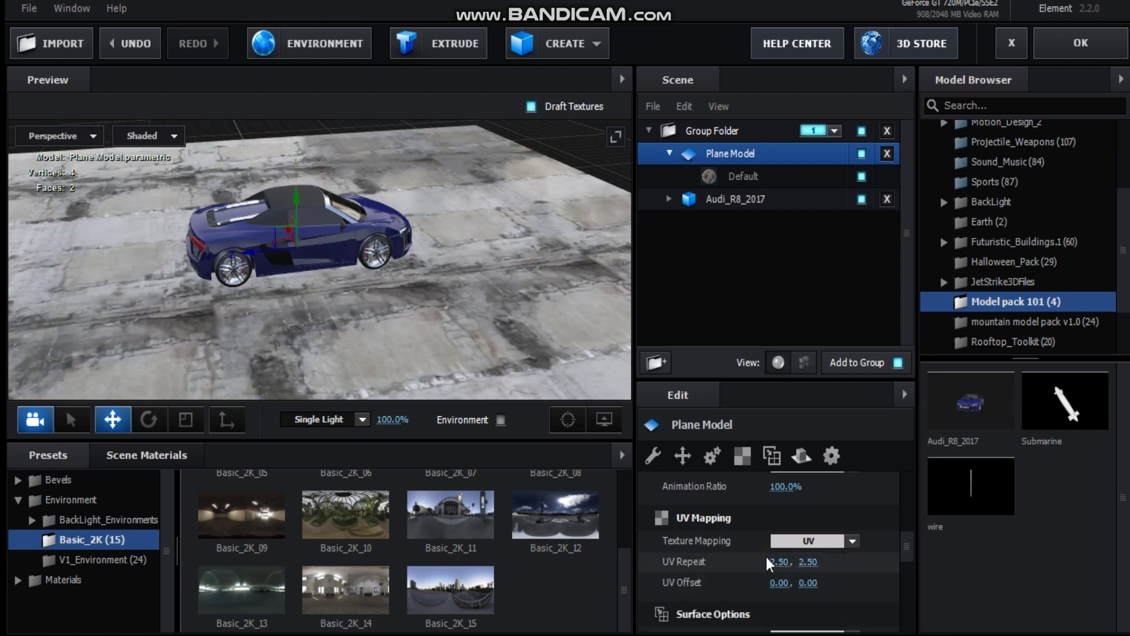
pyautogui.press('Return')
# Step: Review the re-tiled floor near the car and return to the car scene composition
pyautogui.moveTo(498, 321); pyautogui.dragTo(664, 434)
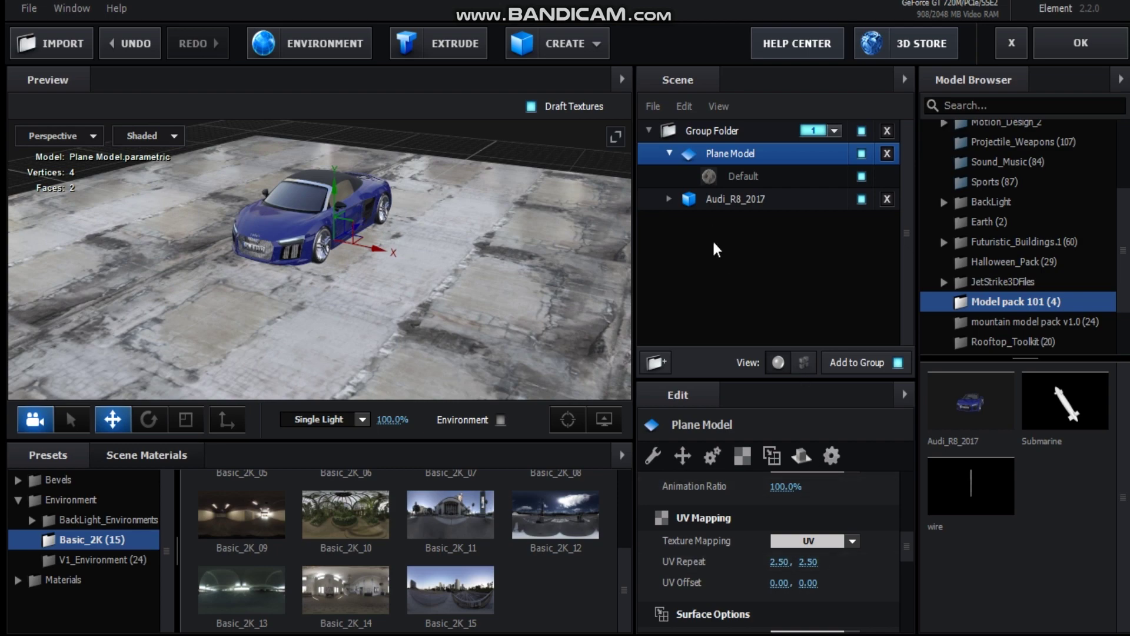
pyautogui.click(739, 177)
pyautogui.moveTo(486, 291); pyautogui.dragTo(524, 321)
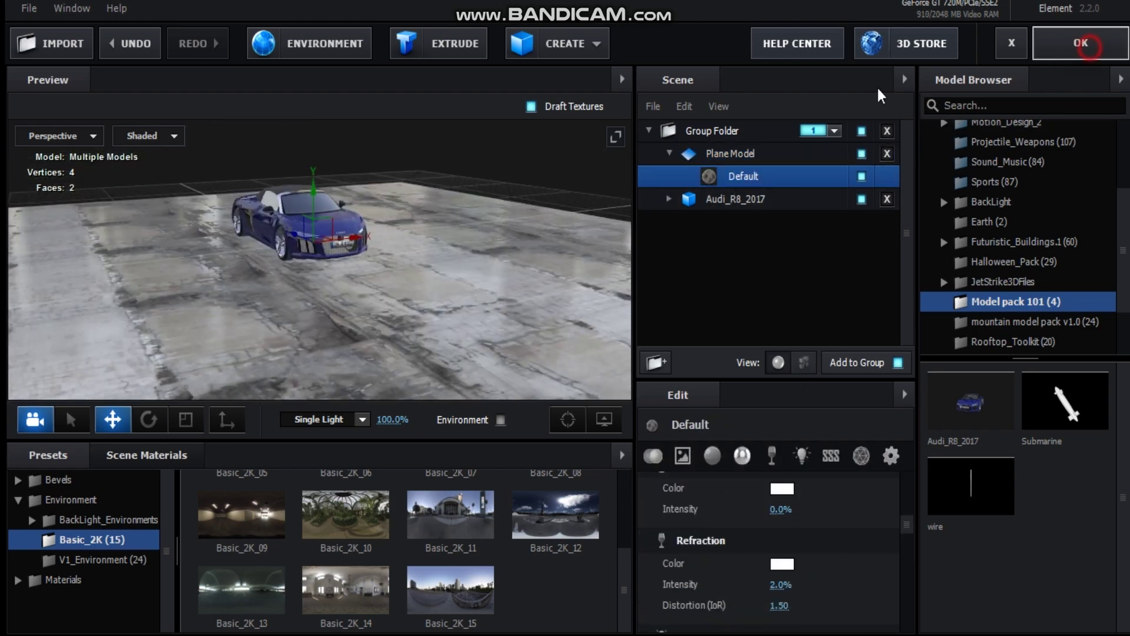
pyautogui.click(1082, 42)
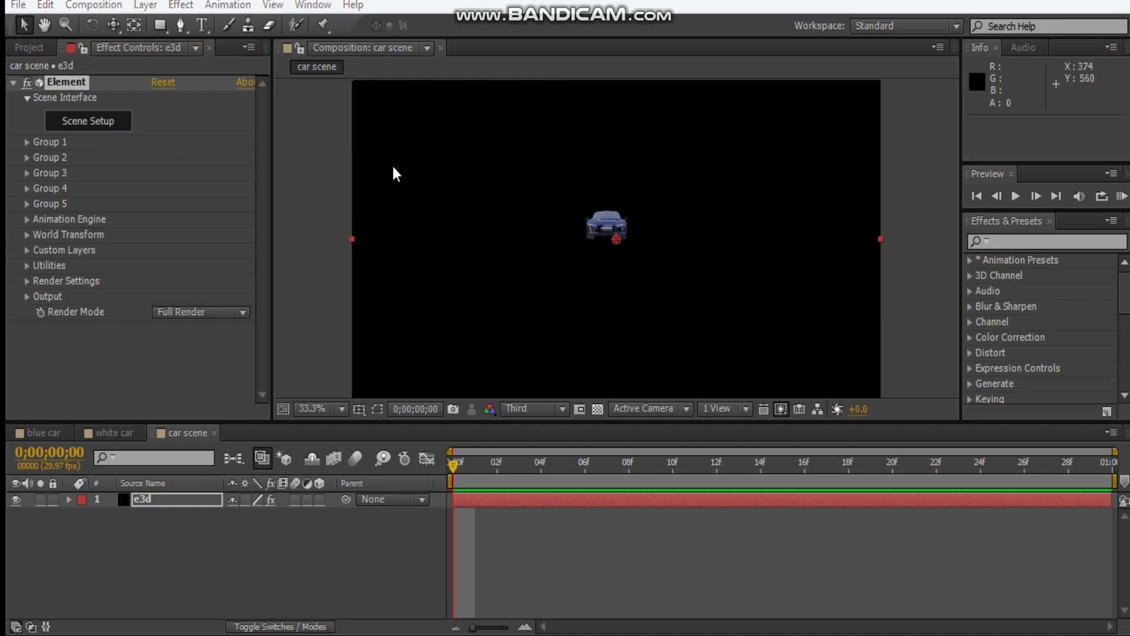
# Step: Add a camera layer using the 50mm lens preset
pyautogui.click(160, 441)
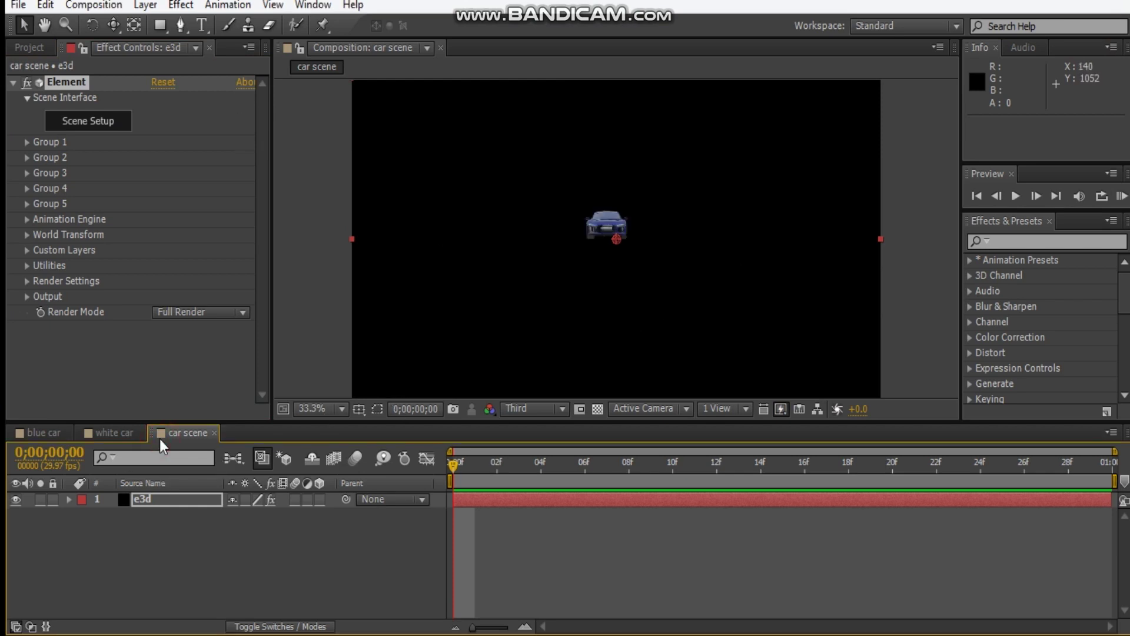
pyautogui.hotkey('ctrl', 'alt', 'shift', 'c')
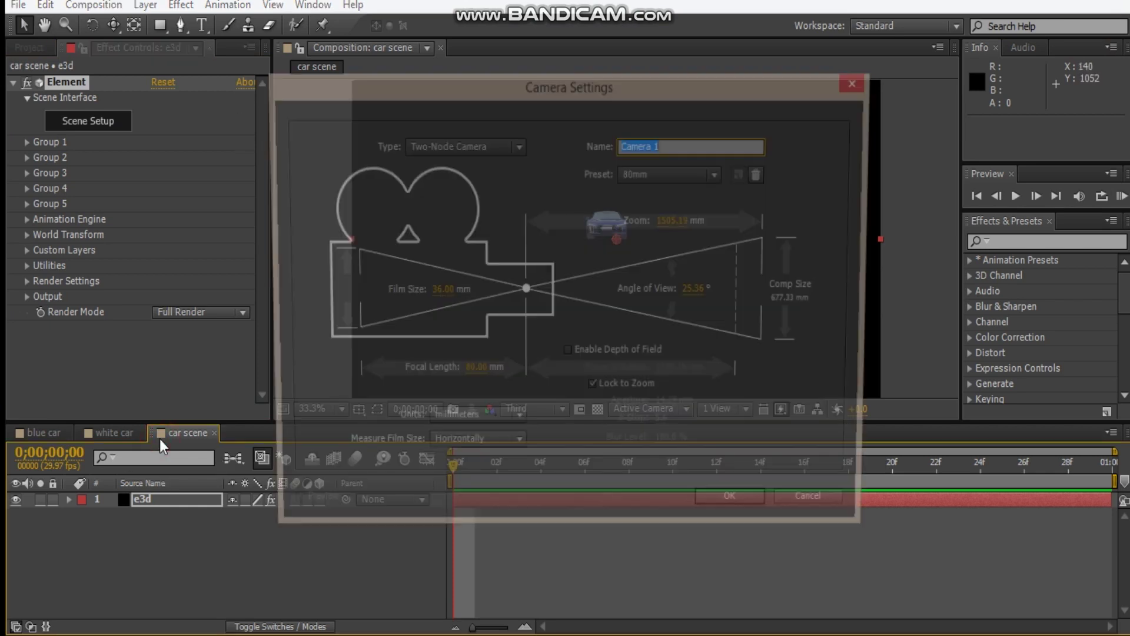
pyautogui.click(647, 186)
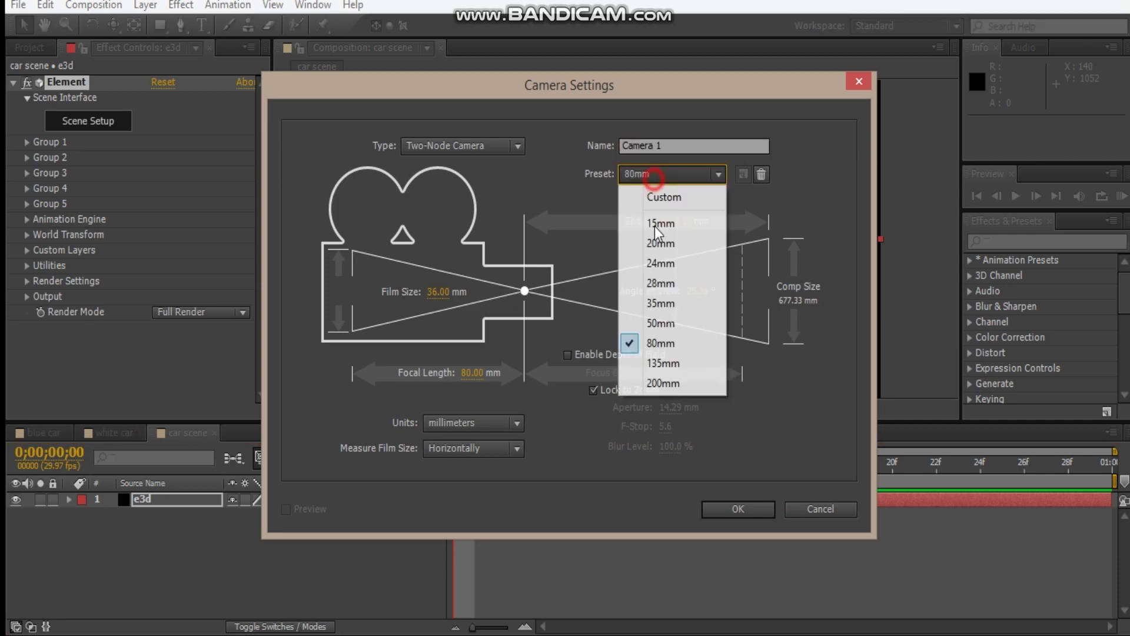
pyautogui.click(666, 323)
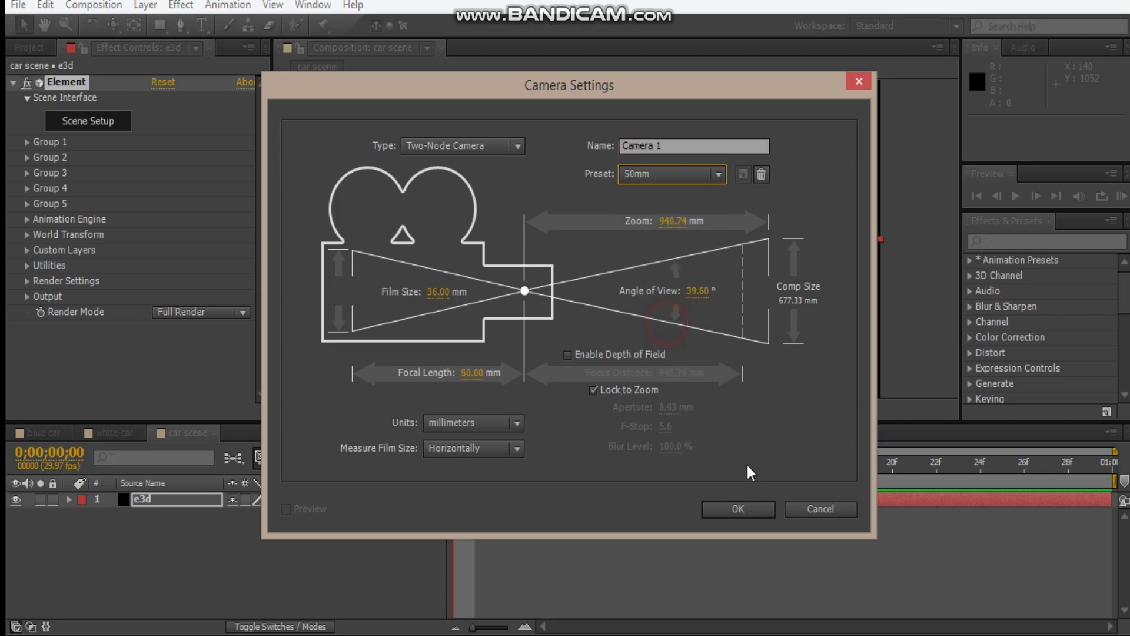
pyautogui.click(738, 508)
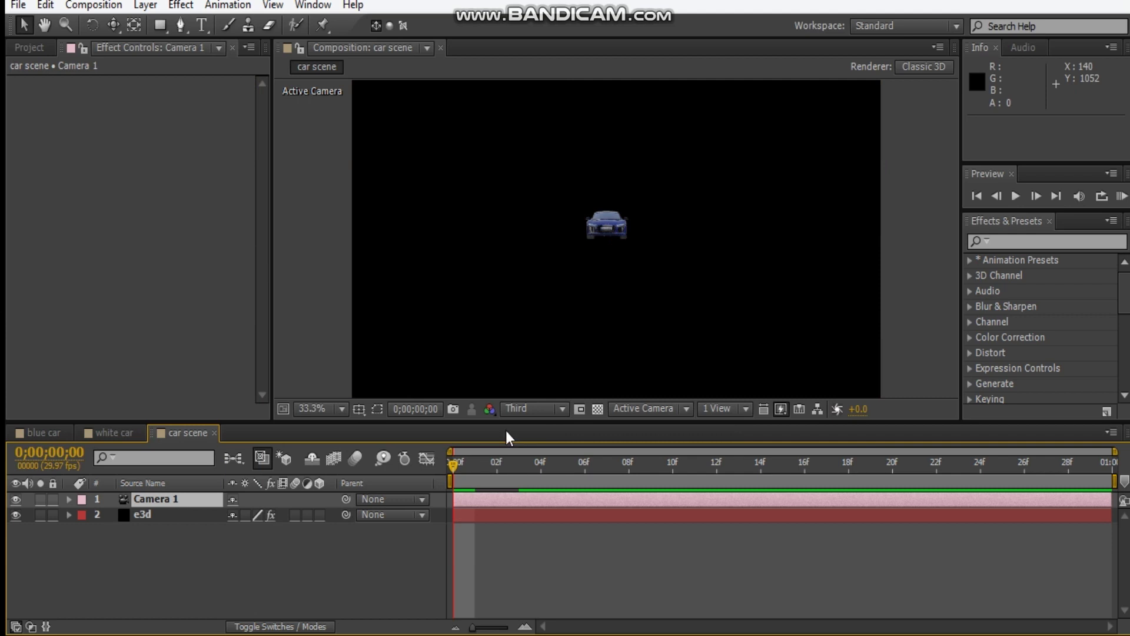
# Step: Orbit and dolly the camera in for a low, close framing of the Audi
pyautogui.press('c')
pyautogui.moveTo(619, 287); pyautogui.dragTo(662, 325)
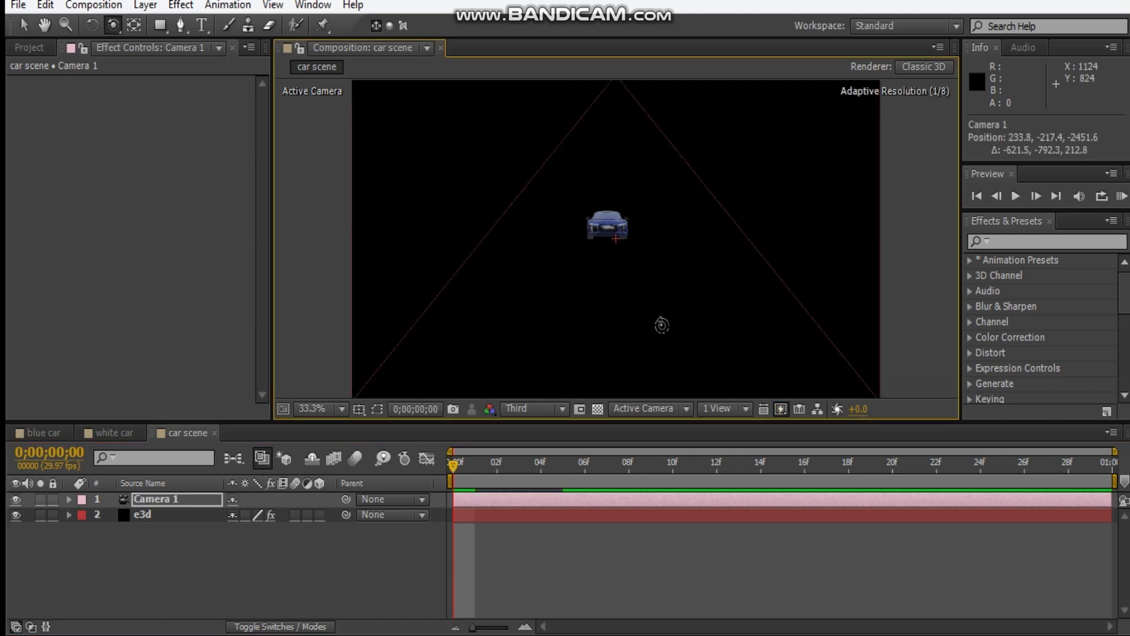
pyautogui.press('c')
pyautogui.moveTo(614, 400); pyautogui.dragTo(630, 122)
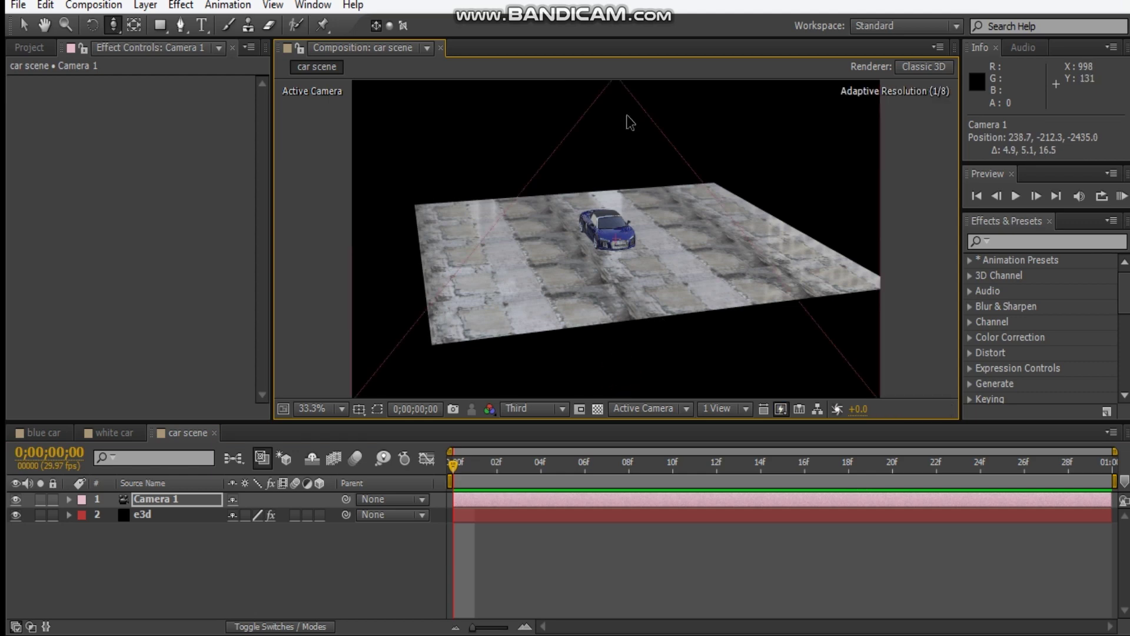
pyautogui.press('c')
pyautogui.moveTo(636, 324); pyautogui.dragTo(803, 270)
pyautogui.press('c')
pyautogui.press('c')
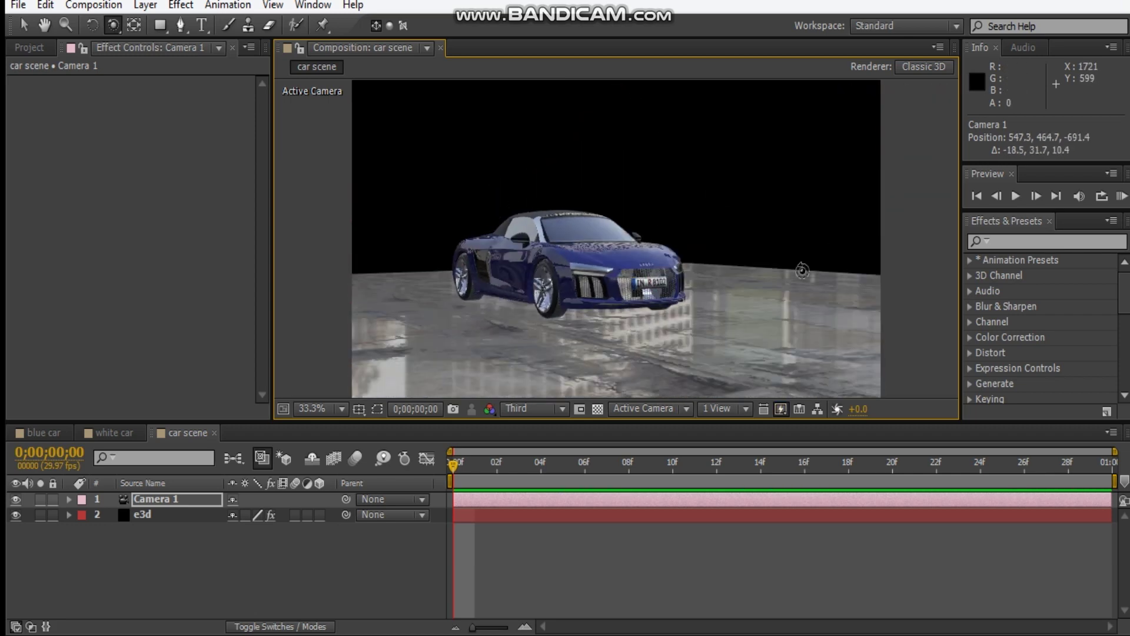
pyautogui.moveTo(712, 290); pyautogui.dragTo(700, 289)
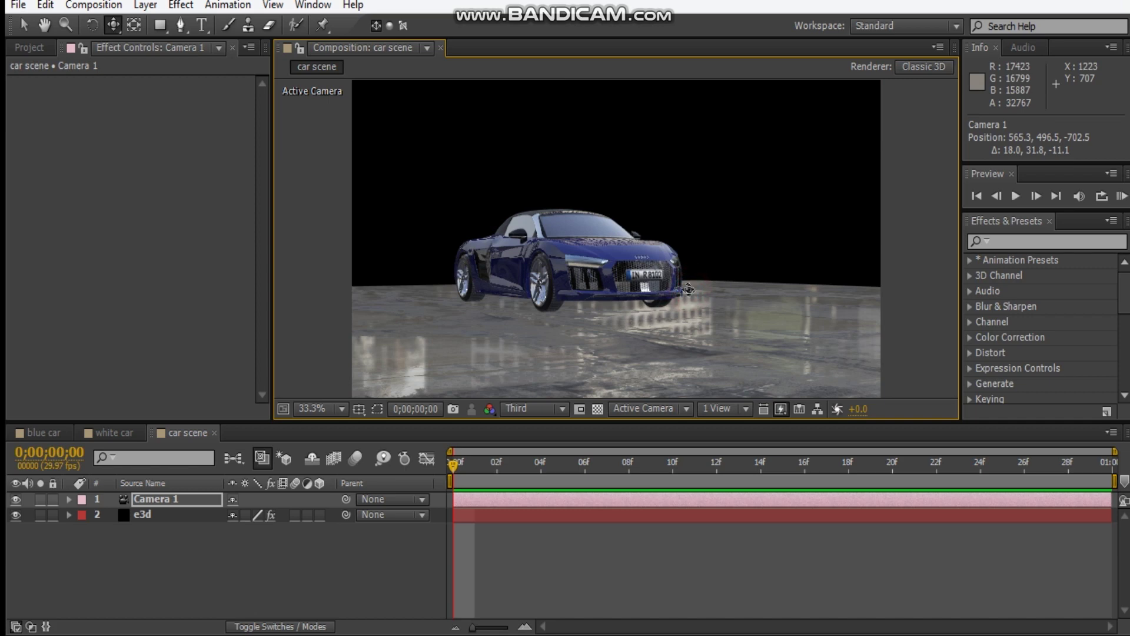
pyautogui.moveTo(686, 271); pyautogui.dragTo(662, 273)
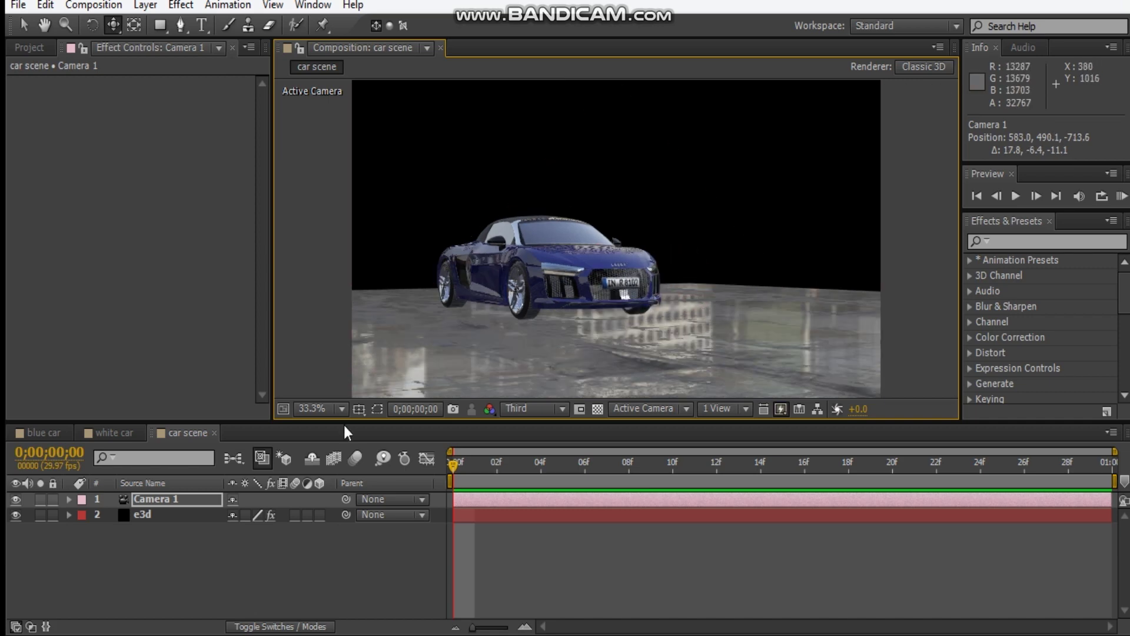
pyautogui.click(182, 550)
pyautogui.click(174, 514)
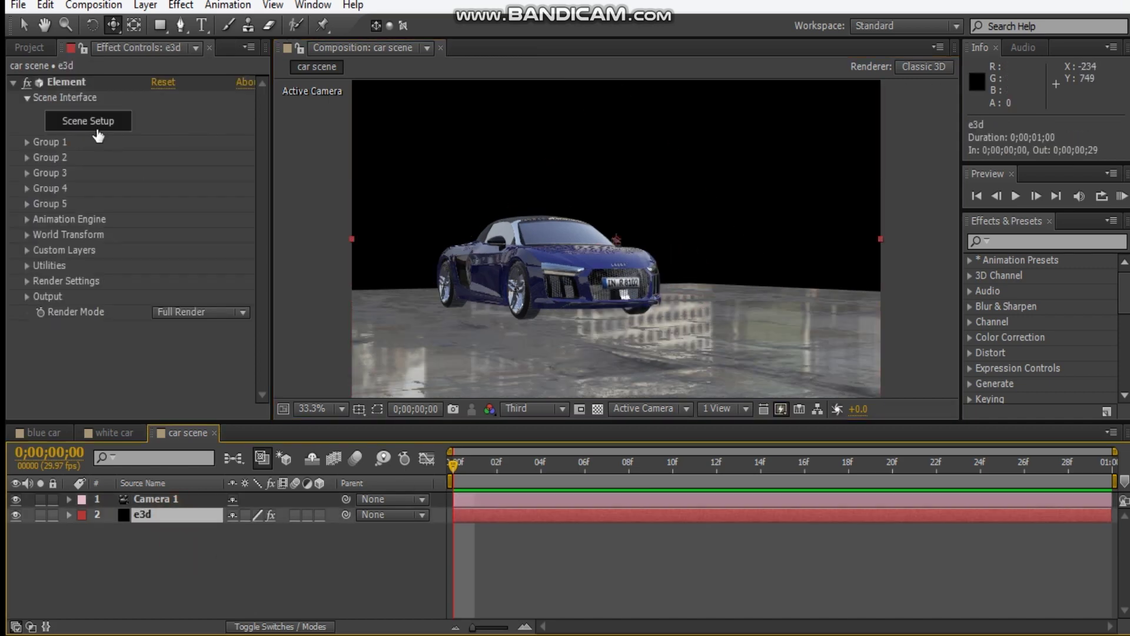
# Step: In Scene Setup, set the Plane Model's Reflect Mode to Mirror Surface and apply it
pyautogui.click(88, 121)
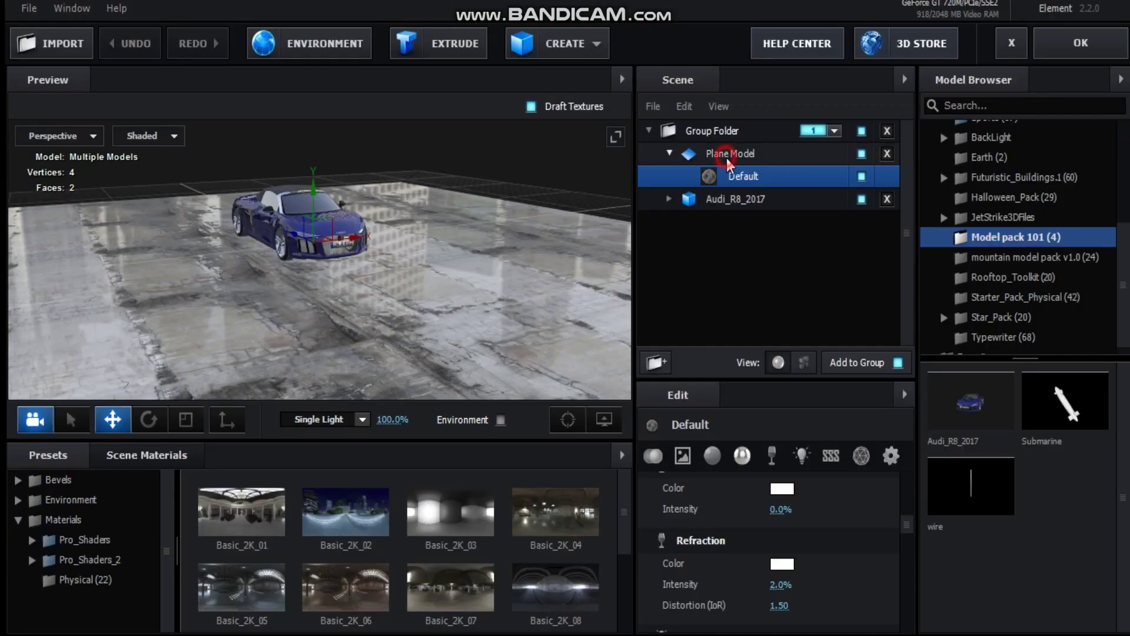
pyautogui.click(726, 155)
pyautogui.click(752, 184)
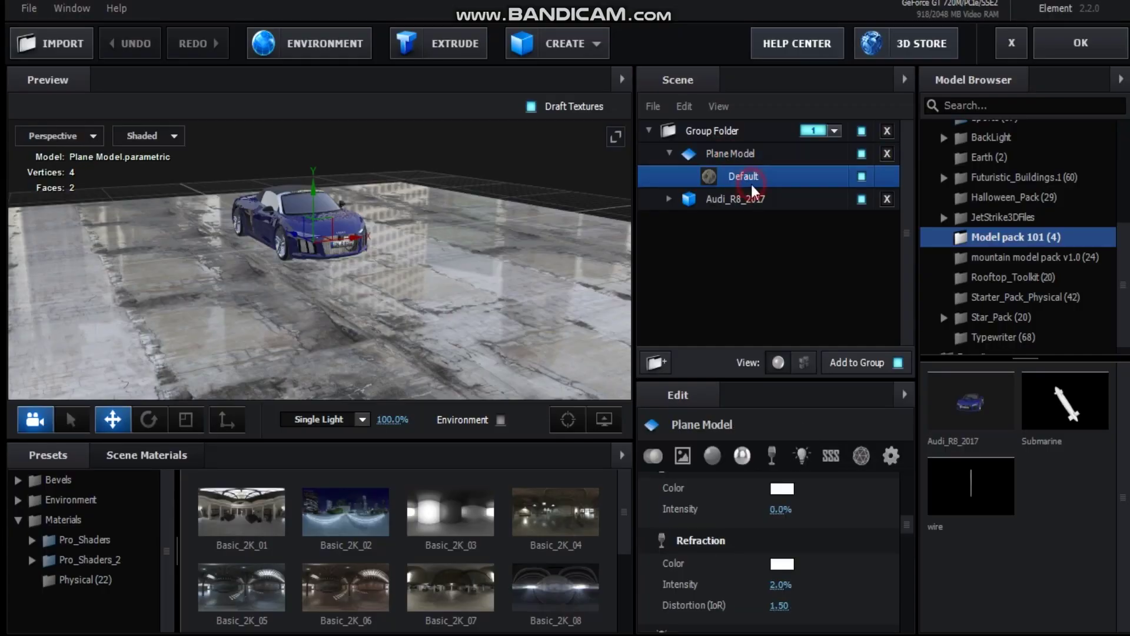
pyautogui.click(759, 156)
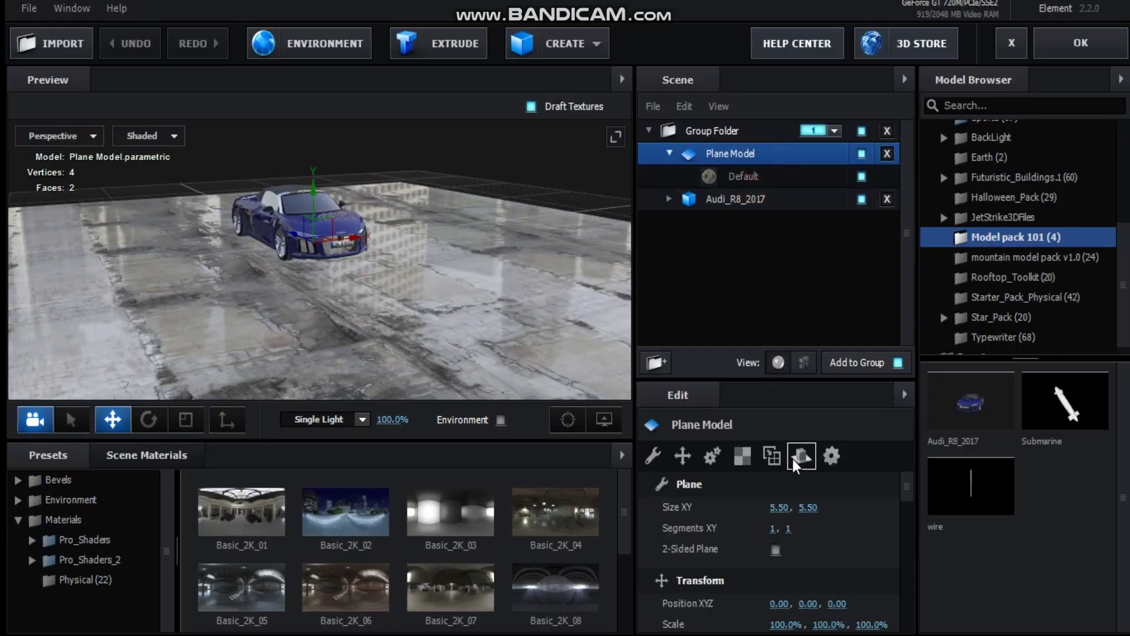
pyautogui.click(801, 455)
pyautogui.click(815, 508)
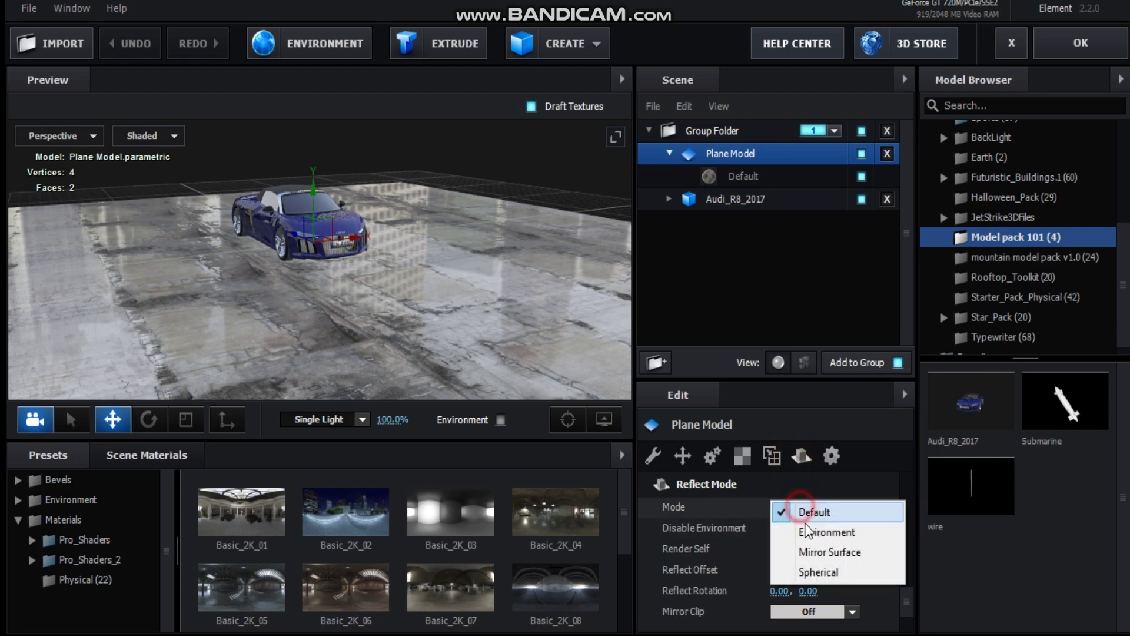
pyautogui.click(832, 550)
pyautogui.click(436, 322)
pyautogui.moveTo(436, 322); pyautogui.dragTo(420, 313)
pyautogui.click(1079, 52)
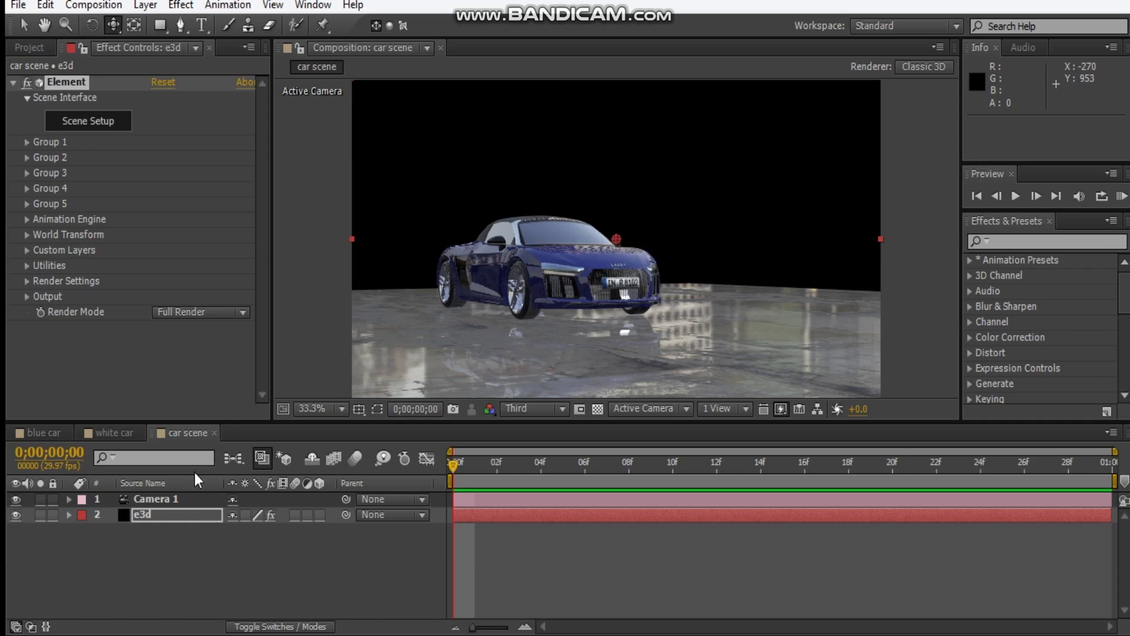
# Step: Add Back_Buildings.png from the Project panel as a layer in the car scene
pyautogui.click(193, 432)
pyautogui.click(20, 47)
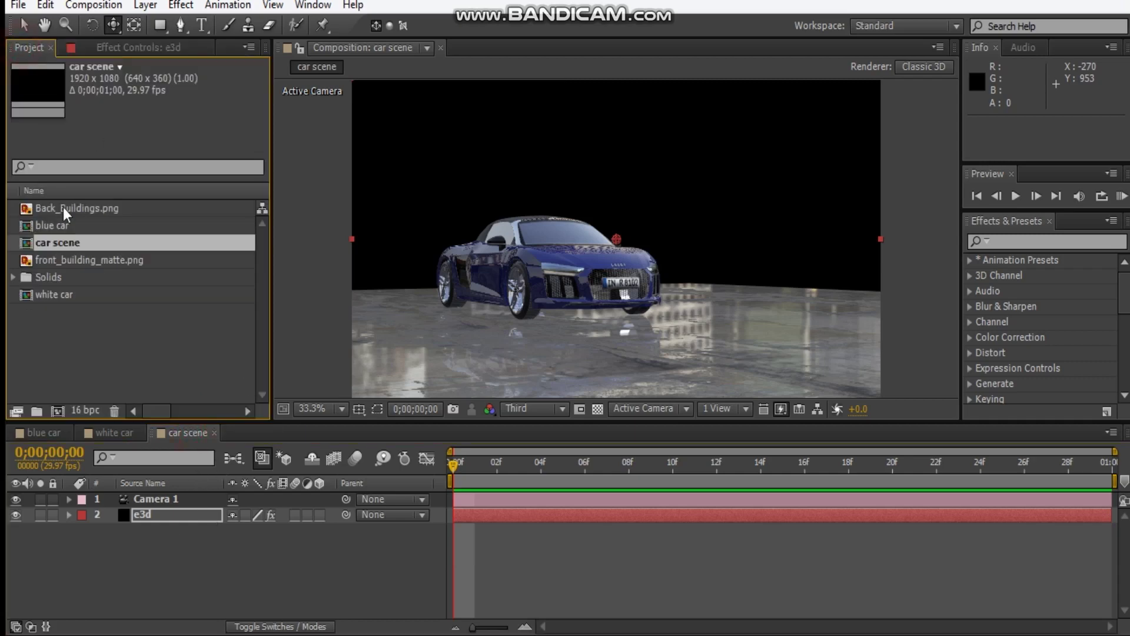
pyautogui.click(59, 208)
pyautogui.moveTo(72, 214); pyautogui.dragTo(199, 552)
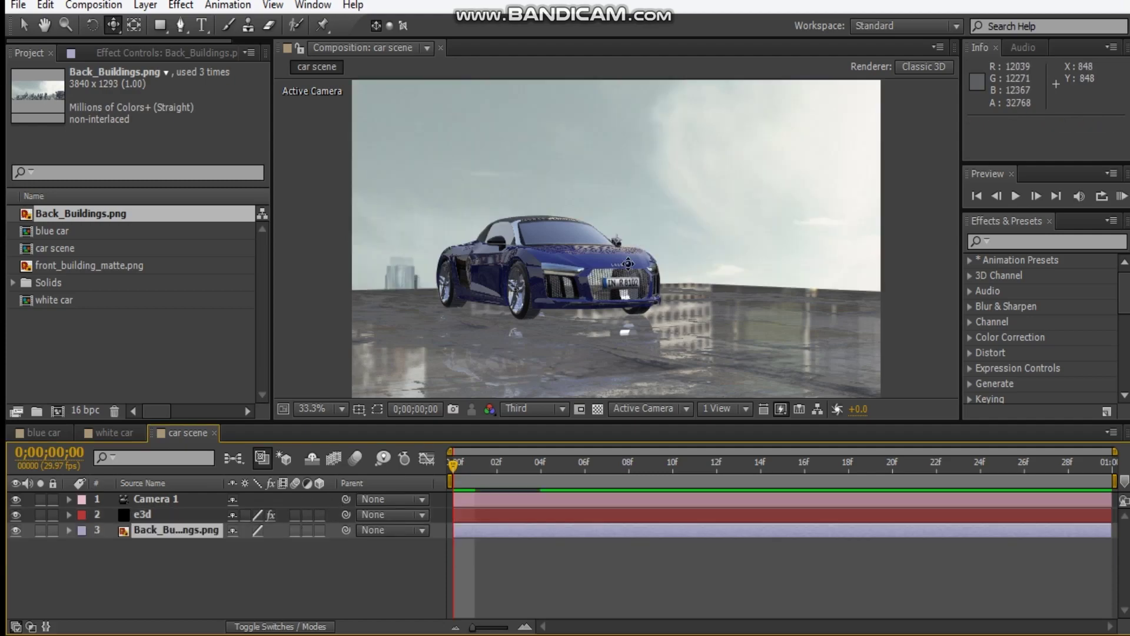
pyautogui.press('v')
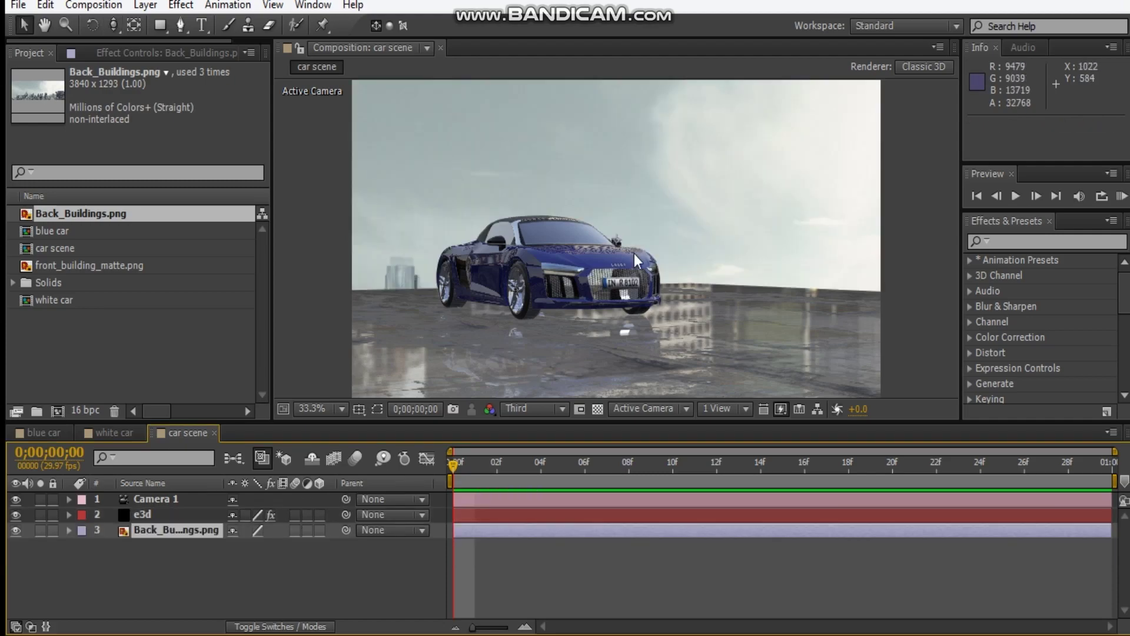
pyautogui.scroll(-2, 635, 253)
pyautogui.scroll(3, 635, 253)
pyautogui.scroll(-1, 635, 254)
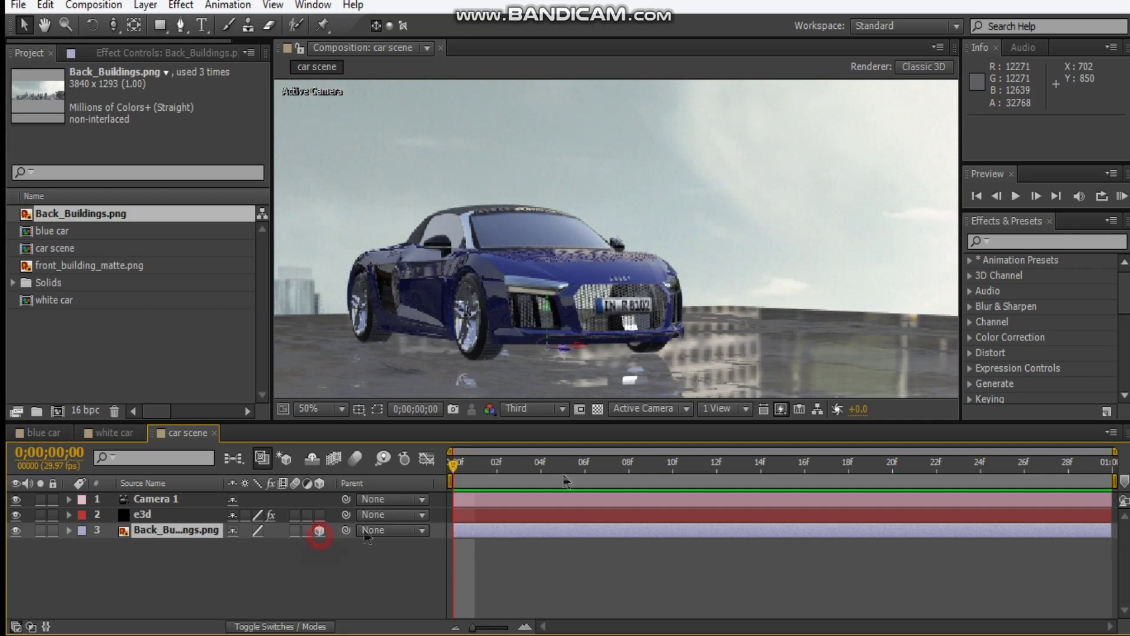
pyautogui.scroll(-4, 721, 310)
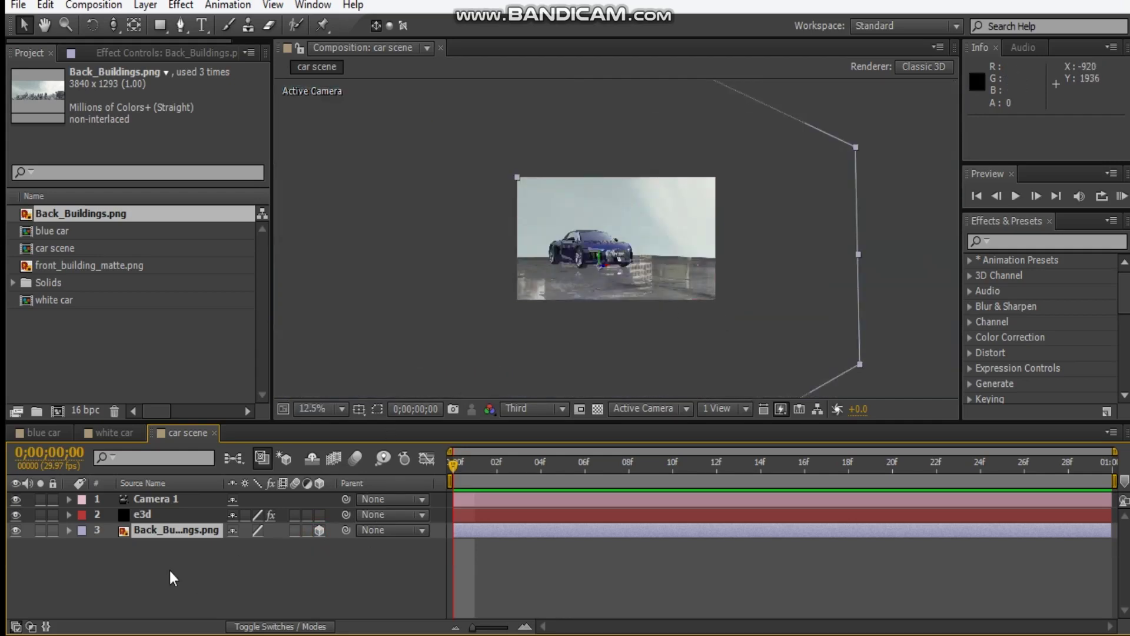
# Step: Rotate the building backdrop to 32°, move it along X, and flip it horizontally
pyautogui.press('w')
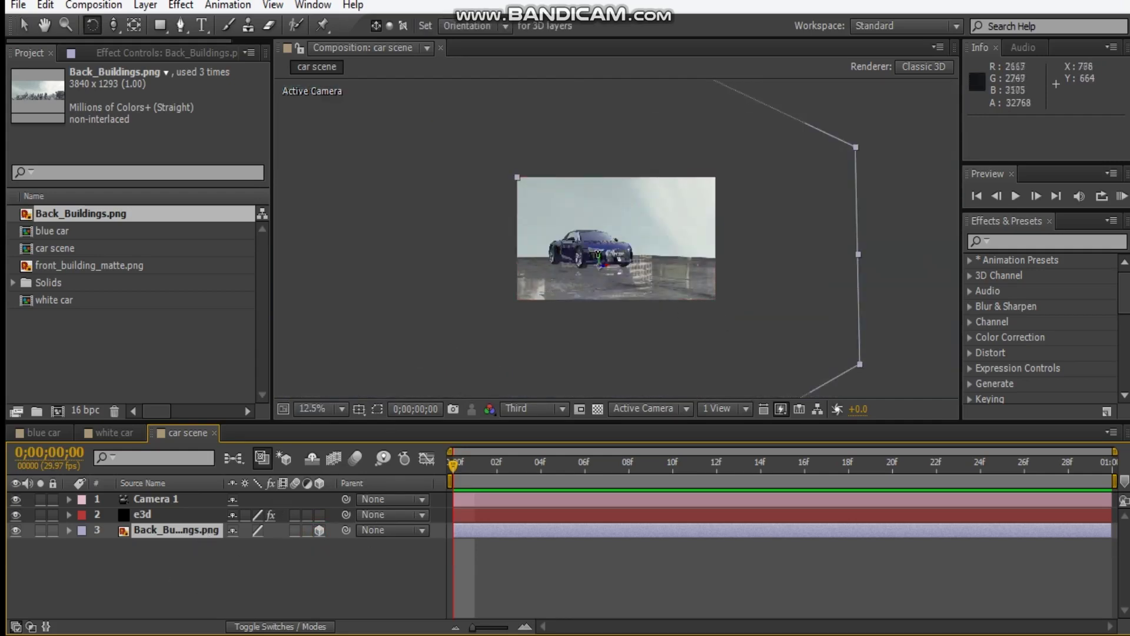
pyautogui.moveTo(597, 254); pyautogui.dragTo(591, 259)
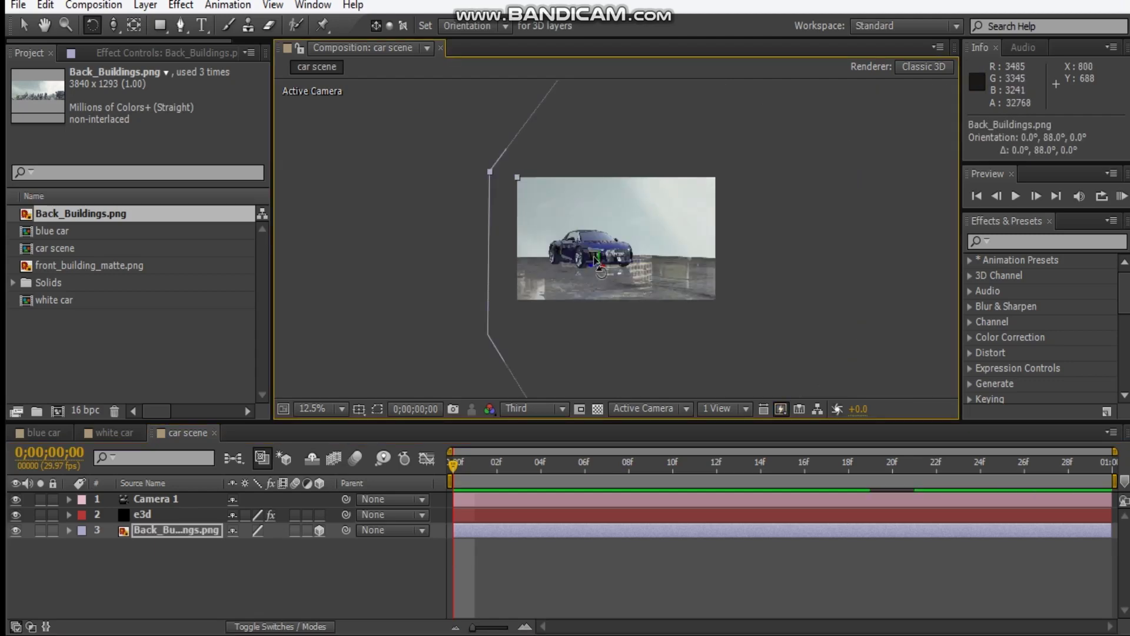
pyautogui.moveTo(591, 259); pyautogui.dragTo(608, 263)
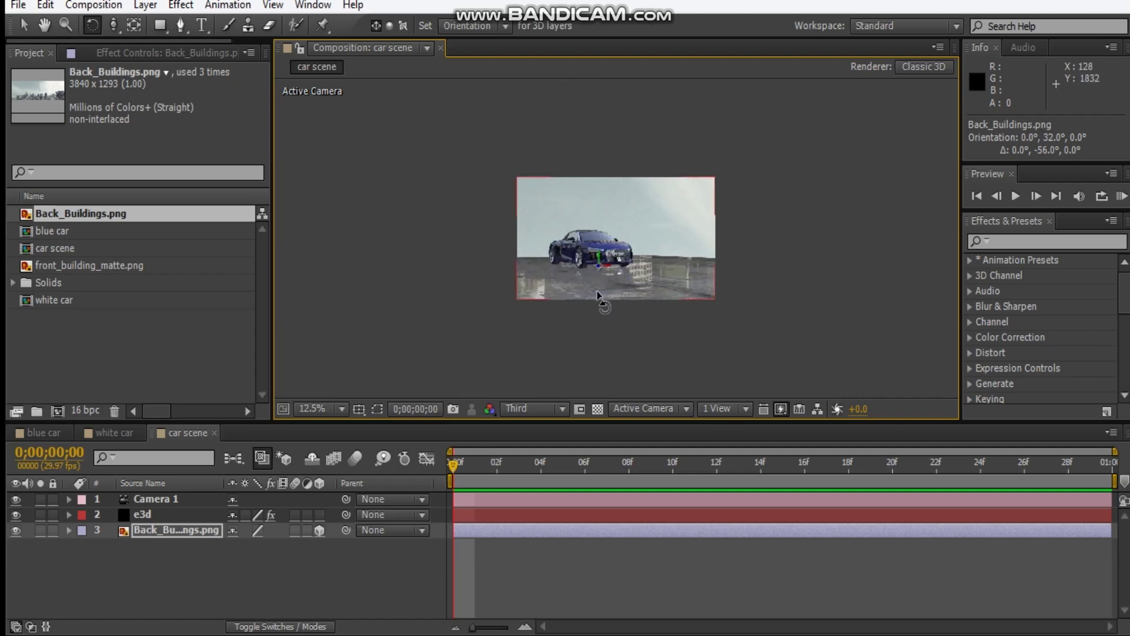
pyautogui.press('v')
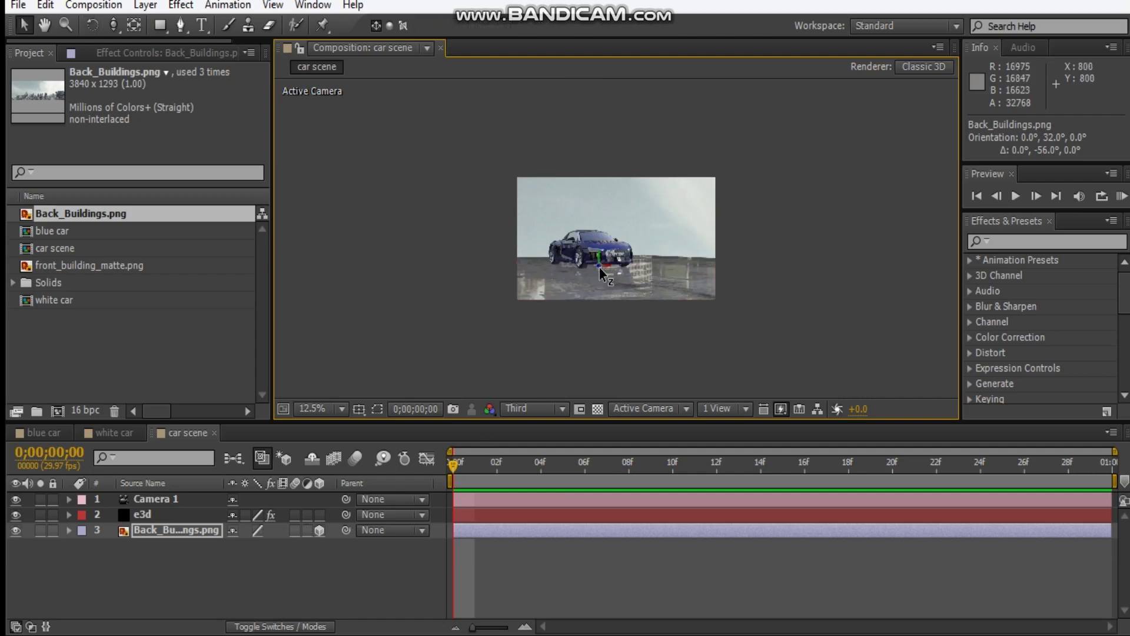
pyautogui.moveTo(599, 268); pyautogui.dragTo(844, 229)
pyautogui.moveTo(784, 267); pyautogui.dragTo(831, 264)
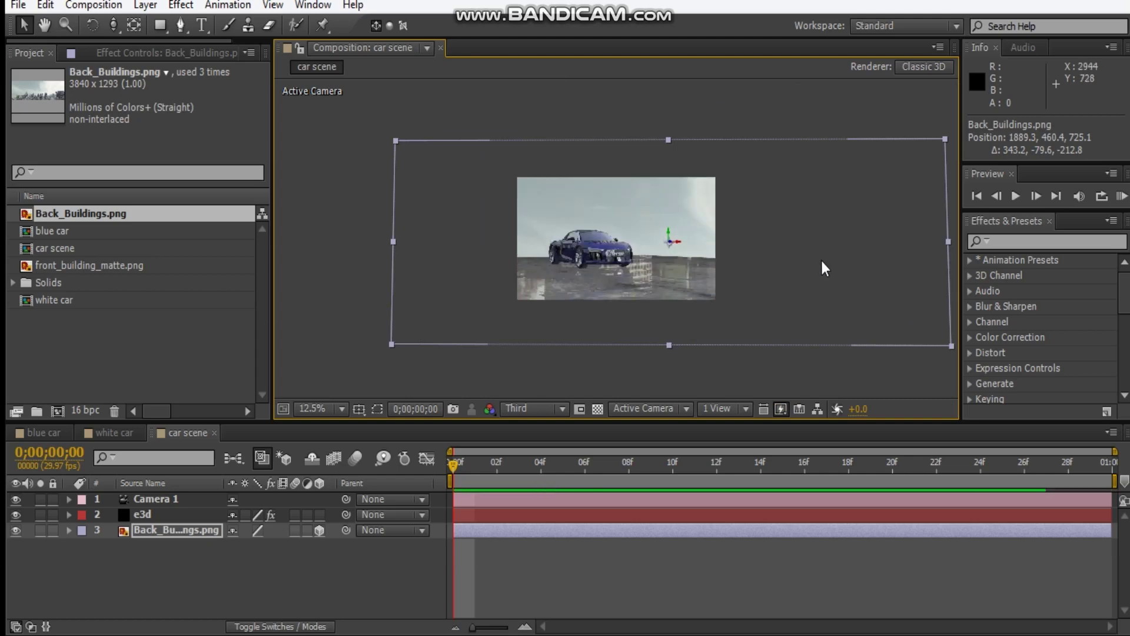
pyautogui.moveTo(949, 241); pyautogui.dragTo(403, 242)
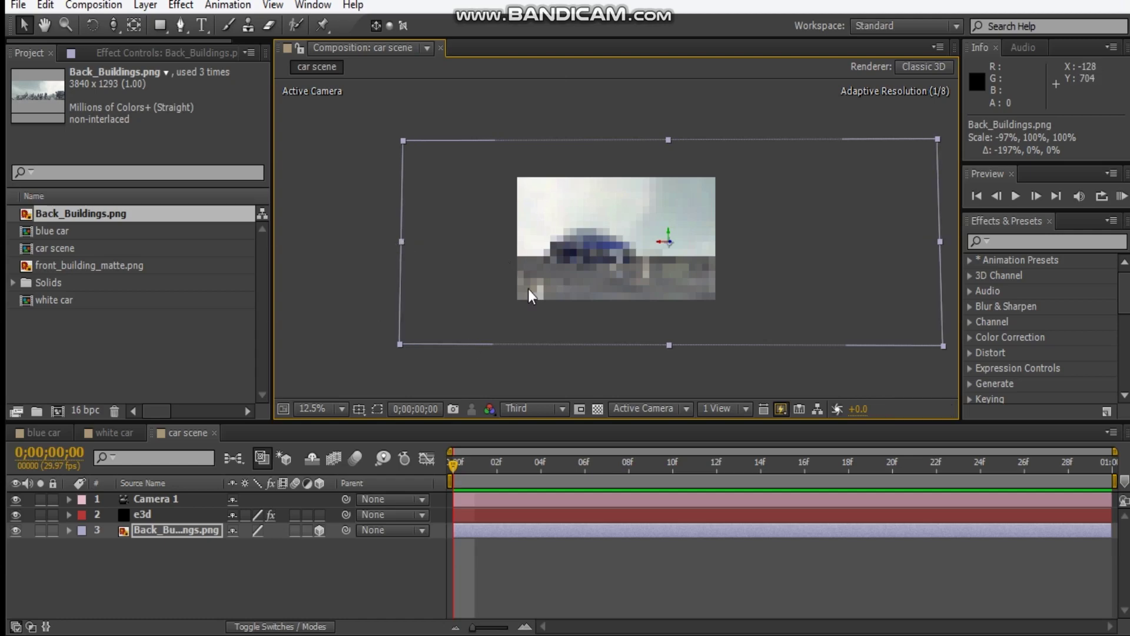
pyautogui.moveTo(708, 278)
pyautogui.mouseDown()
pyautogui.moveTo(765, 246)
pyautogui.moveTo(717, 264)
pyautogui.mouseUp()
# Step: At 25% view, turn the backdrop 20° on its vertical axis and place it behind the car
pyautogui.press('.')
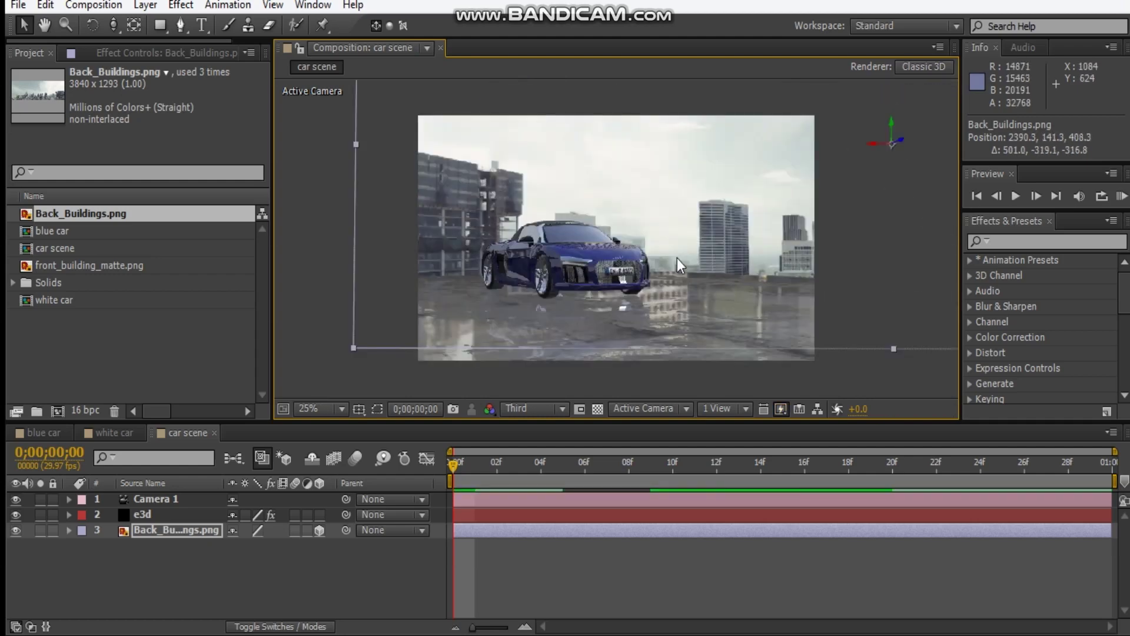
pyautogui.moveTo(860, 258); pyautogui.dragTo(864, 246)
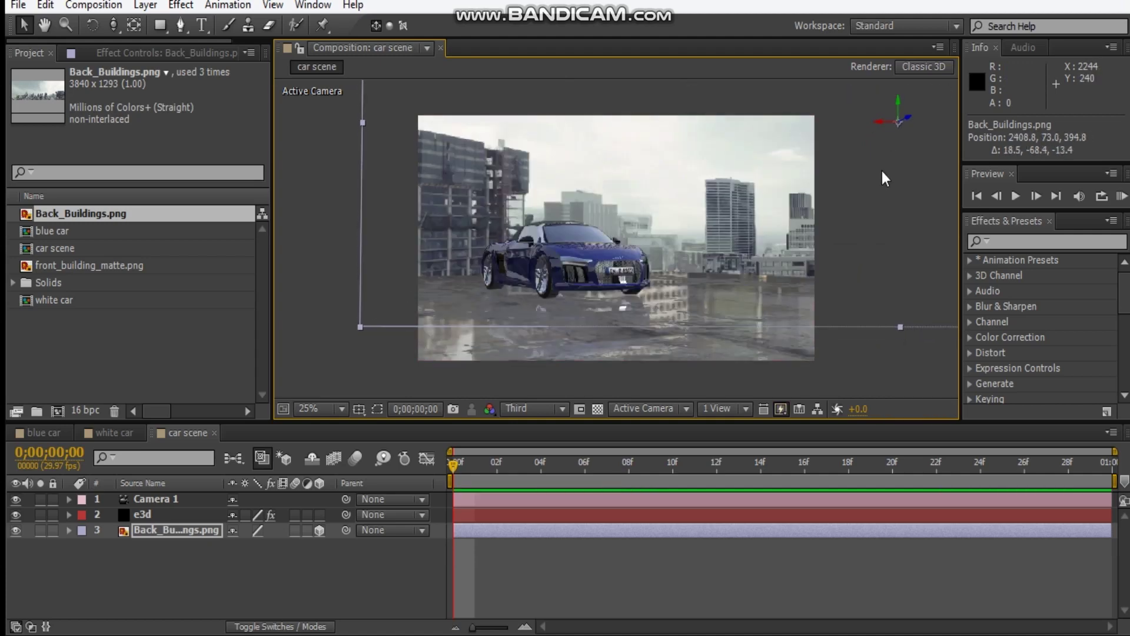
pyautogui.press('w')
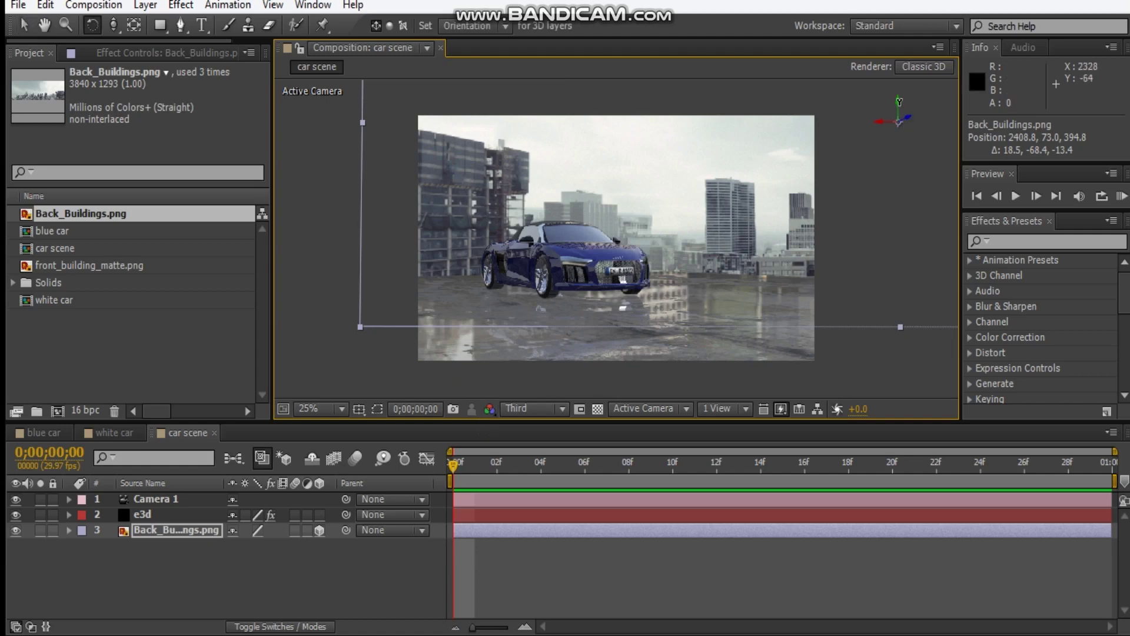
pyautogui.moveTo(902, 113); pyautogui.dragTo(904, 112)
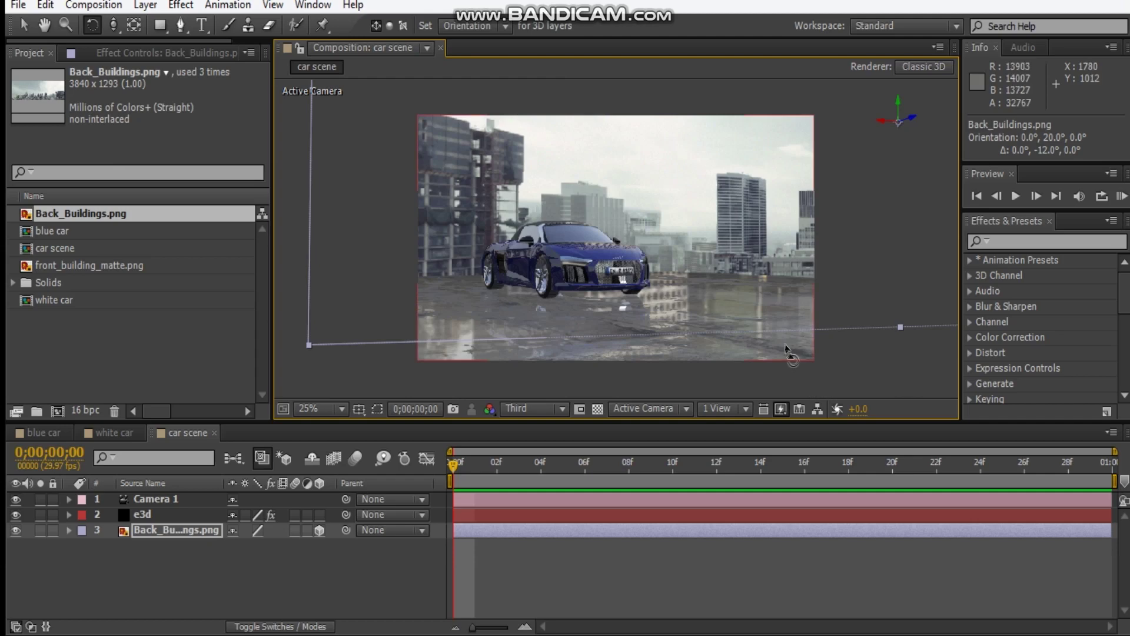
pyautogui.moveTo(896, 225); pyautogui.dragTo(895, 216)
pyautogui.press('v')
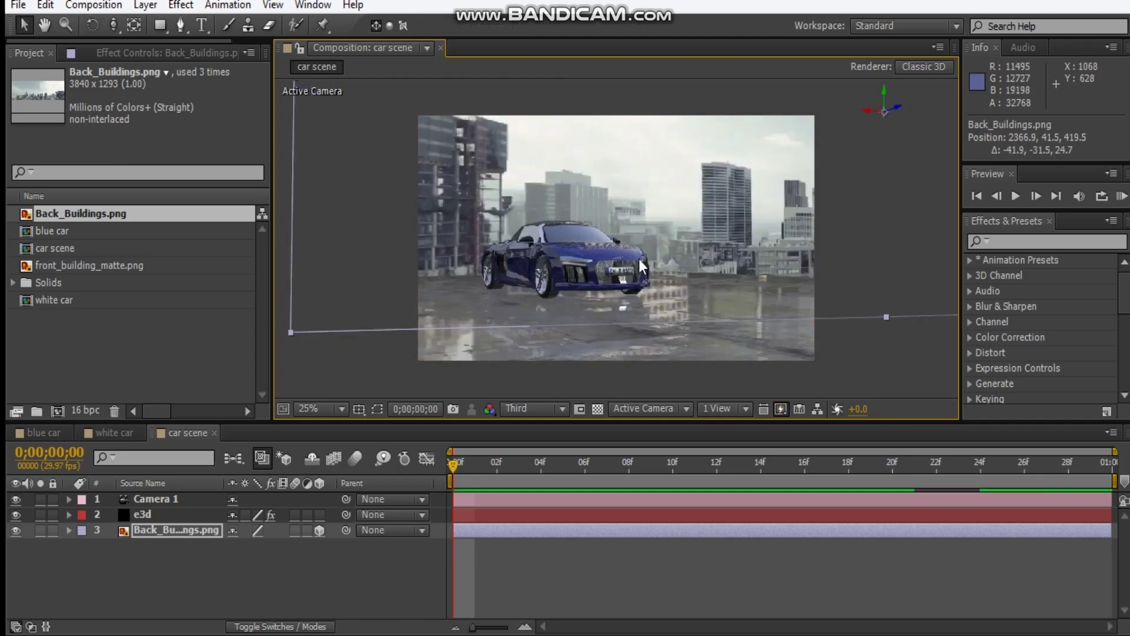
# Step: Dolly Camera 1 back and forth so the car appears larger in frame
pyautogui.press('y')
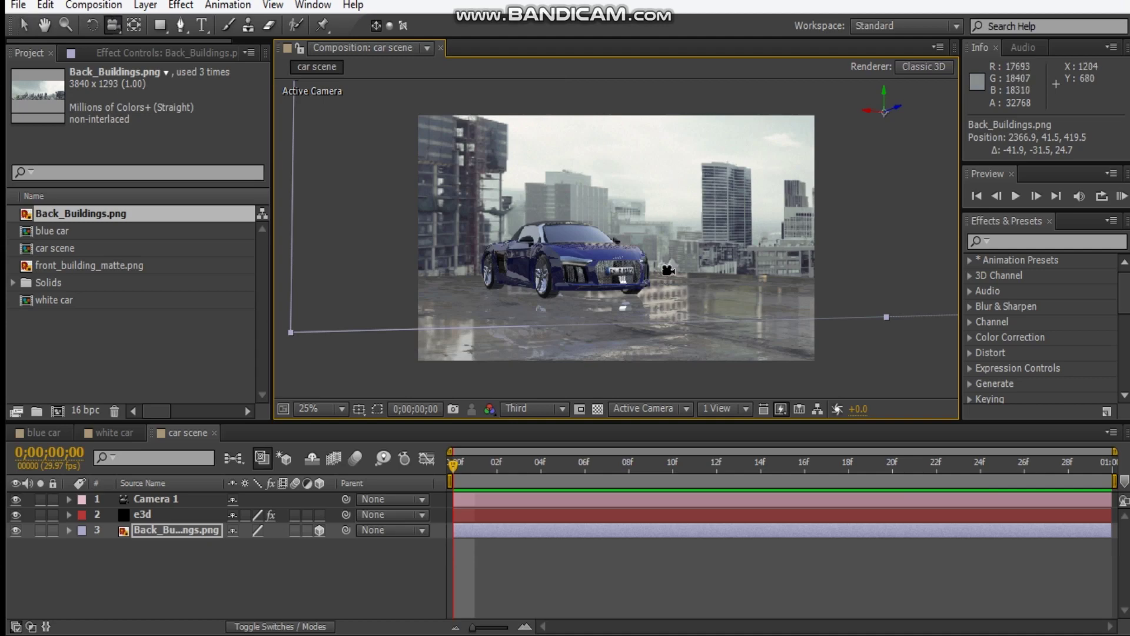
pyautogui.hotkey('ctrl', 'Up')
pyautogui.hotkey('ctrl', 'Up')
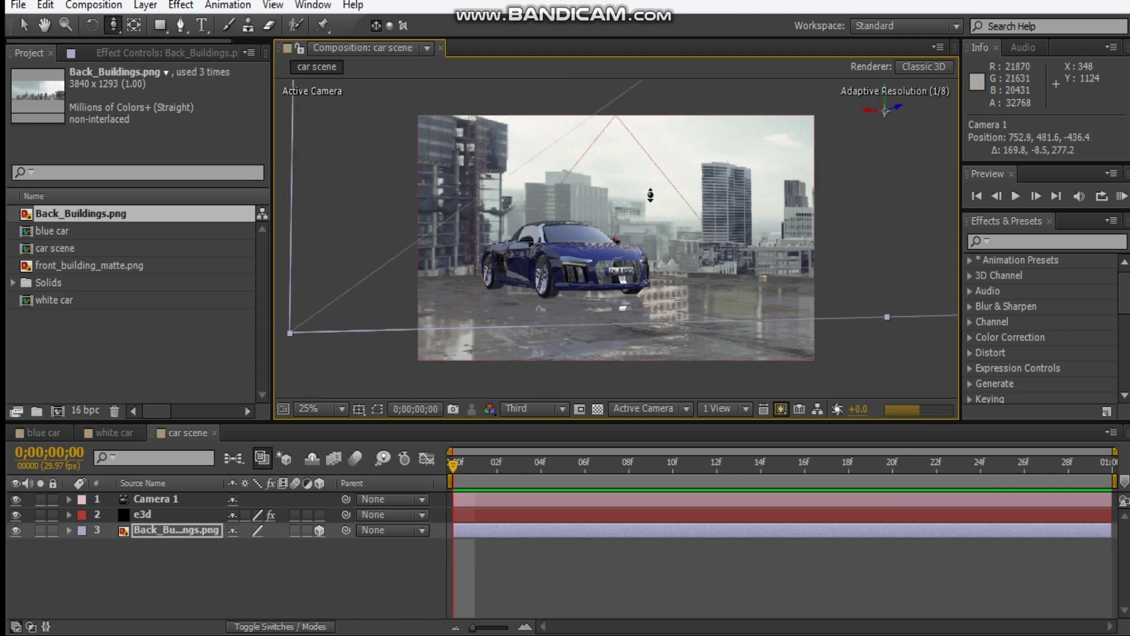
pyautogui.rightClick(653, 206)
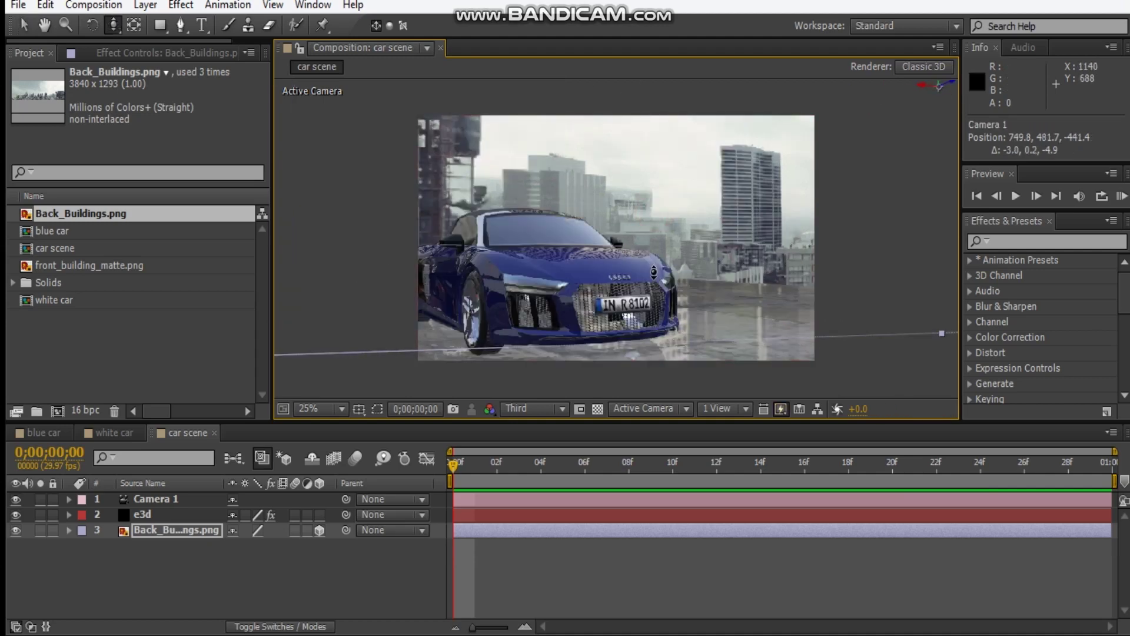
pyautogui.moveTo(653, 272); pyautogui.dragTo(663, 351)
pyautogui.moveTo(655, 305); pyautogui.dragTo(656, 291)
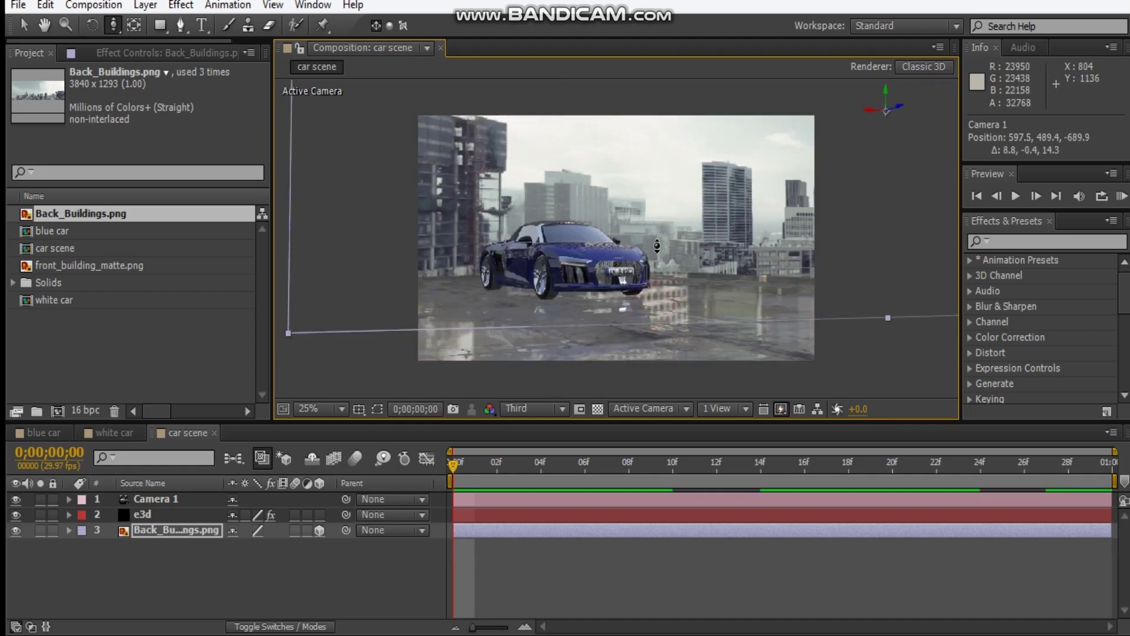
pyautogui.moveTo(658, 253); pyautogui.dragTo(660, 234)
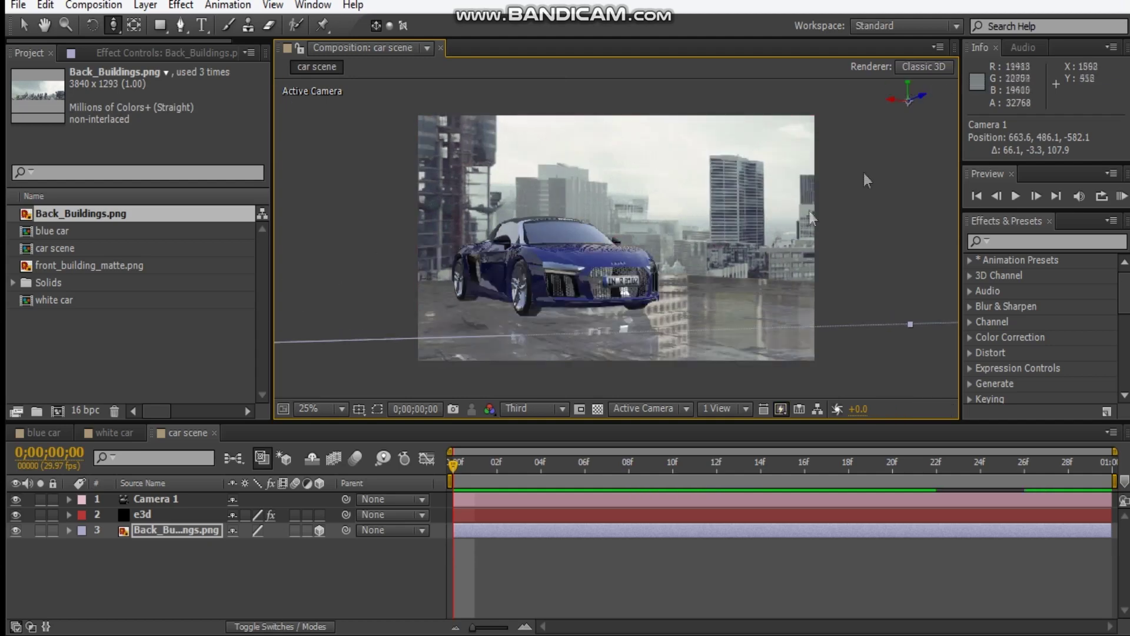
pyautogui.press('v')
# Step: Push the -97.1%-scaled building backdrop along Z, then slide it sideways along X
pyautogui.press('s')
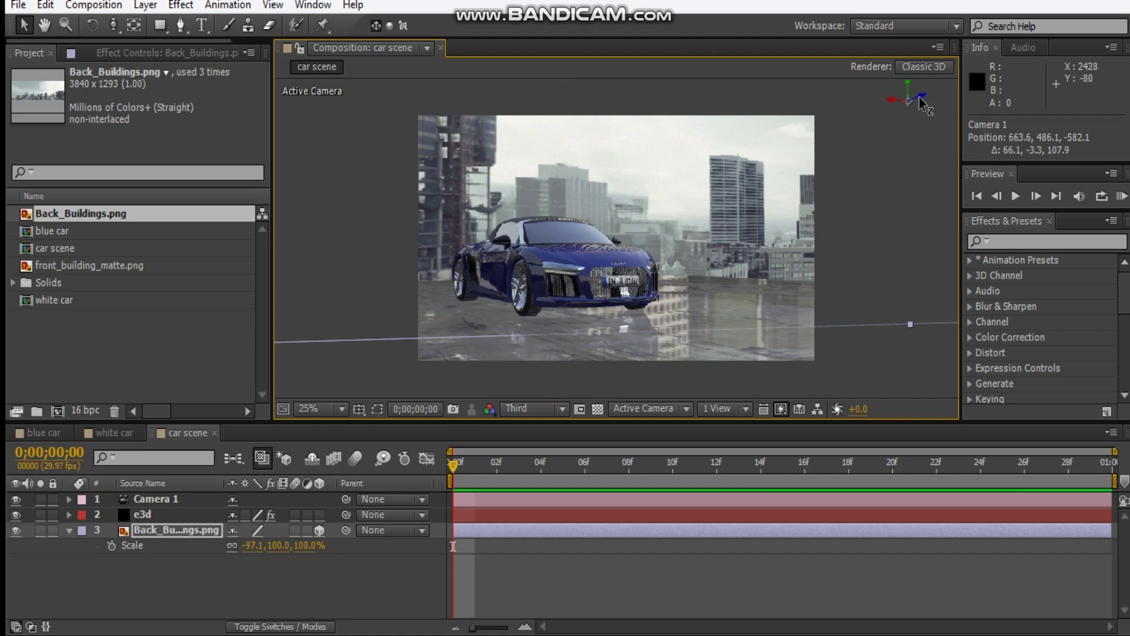
pyautogui.moveTo(922, 105); pyautogui.dragTo(885, 114)
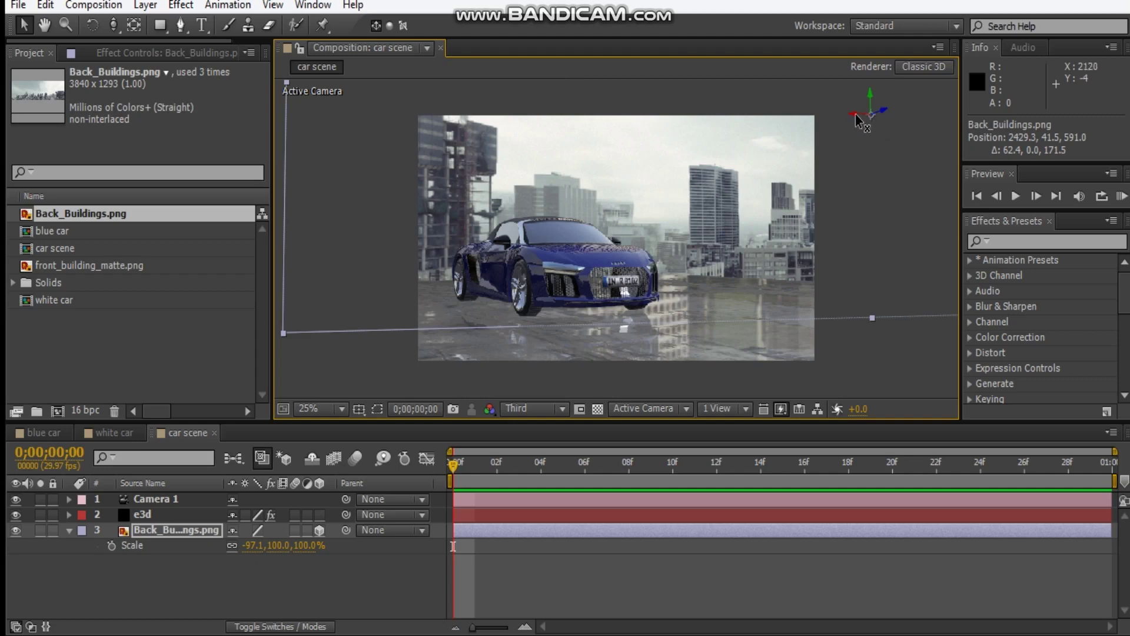
pyautogui.moveTo(858, 120); pyautogui.dragTo(885, 116)
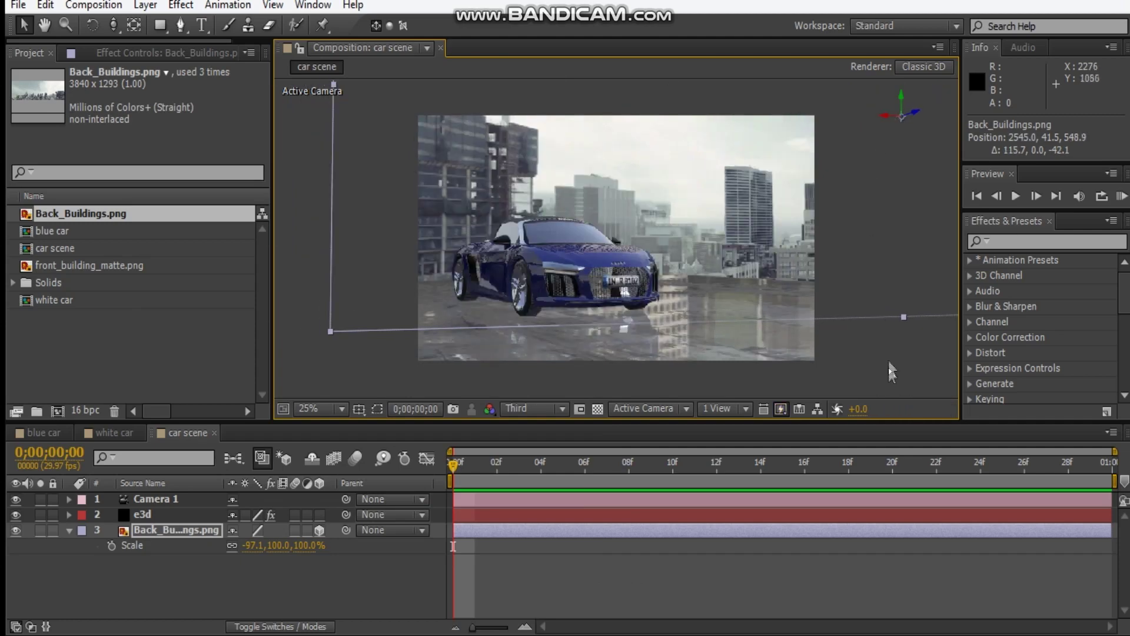
pyautogui.click(888, 380)
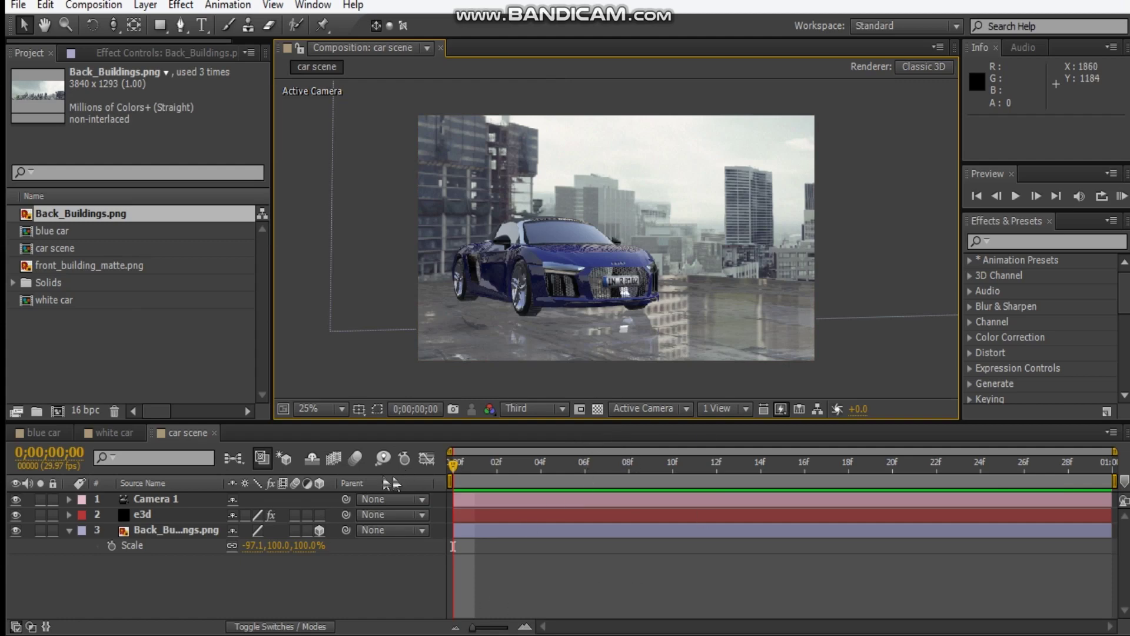
pyautogui.click(180, 441)
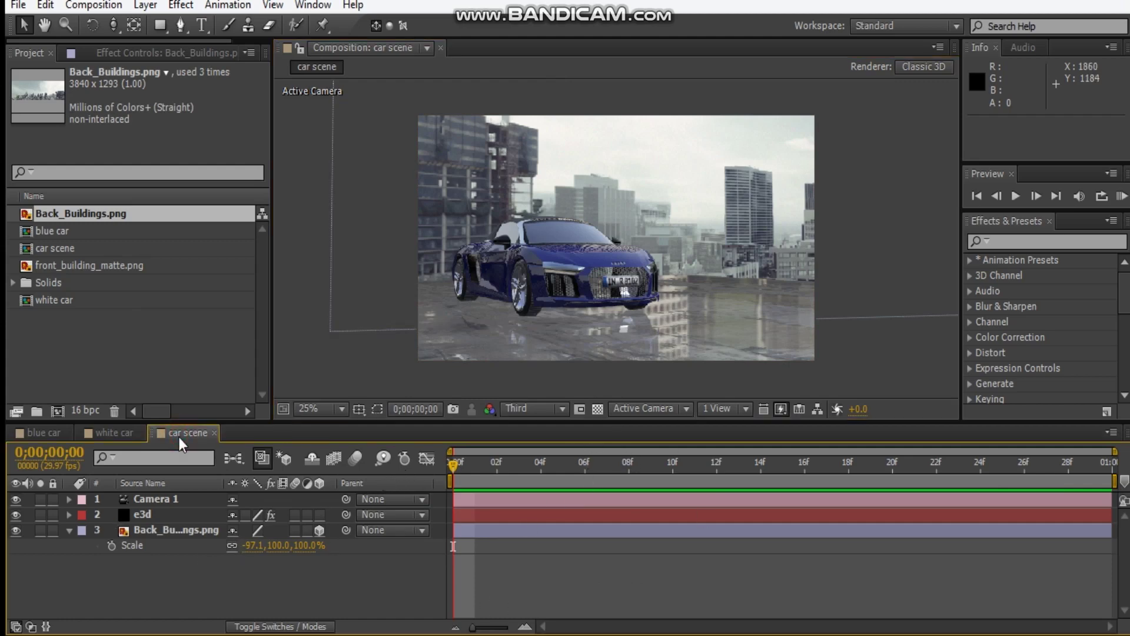
# Step: Add a 480% parallel light and set Back_Buildings.png's Accepts Lights to Off
pyautogui.hotkey('ctrl', 'alt', 'shift', 'l')
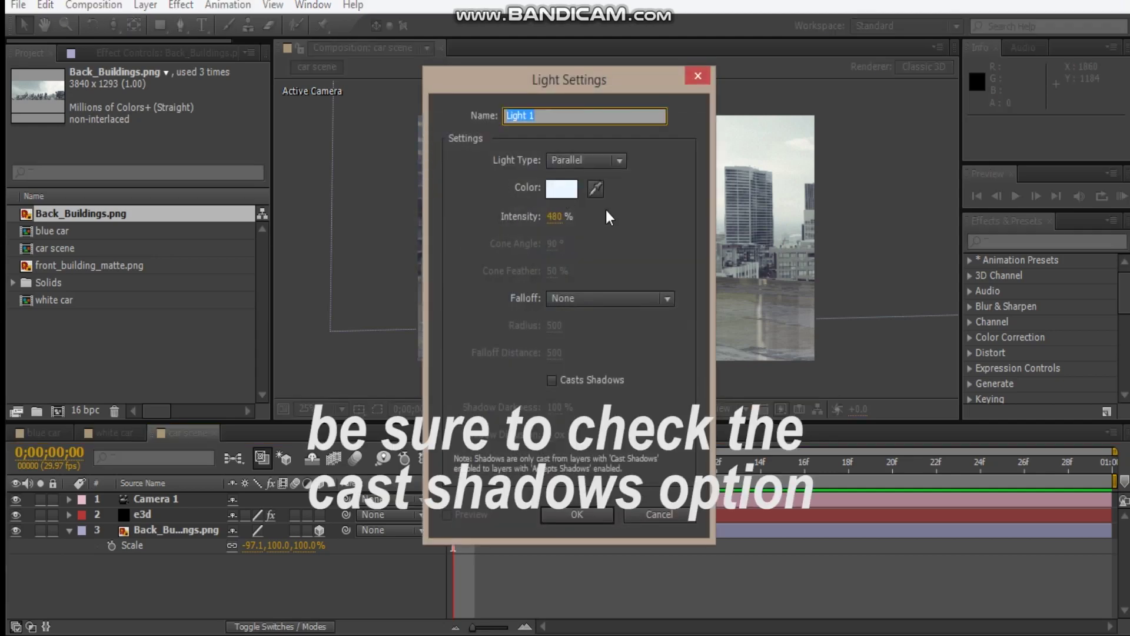
pyautogui.click(581, 522)
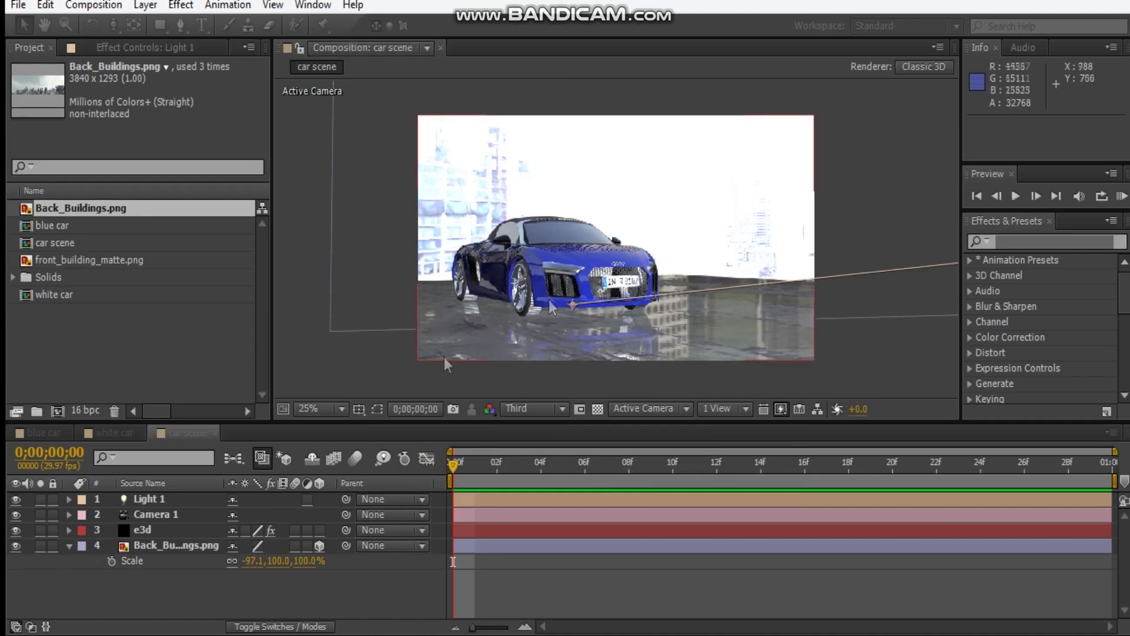
pyautogui.click(187, 546)
pyautogui.press('a')
pyautogui.press('a')
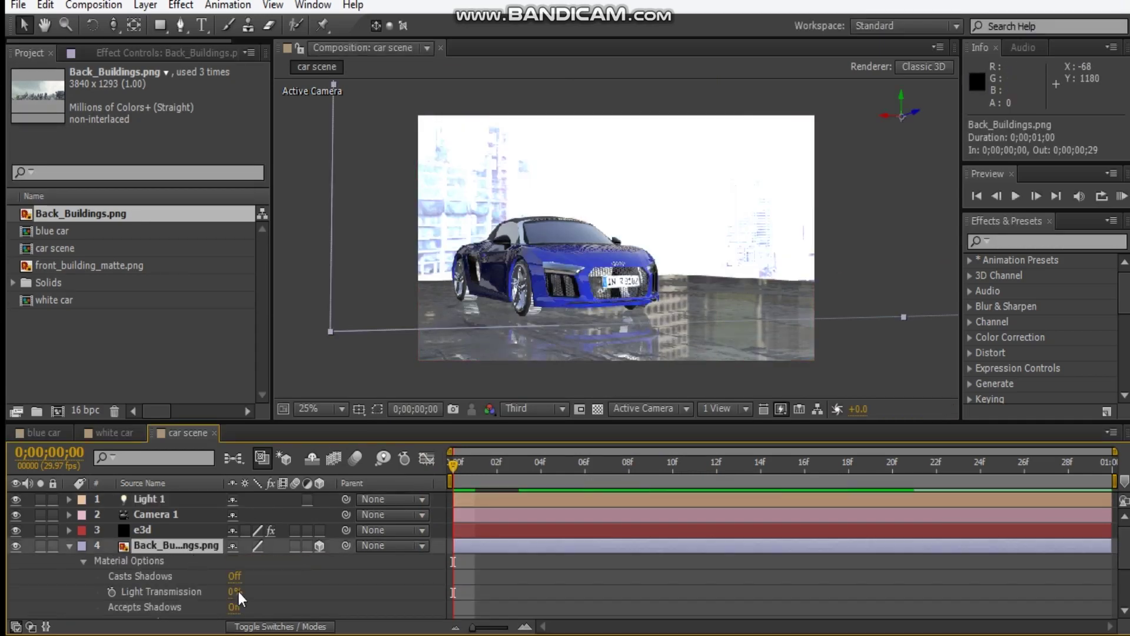
pyautogui.scroll(-3, 239, 614)
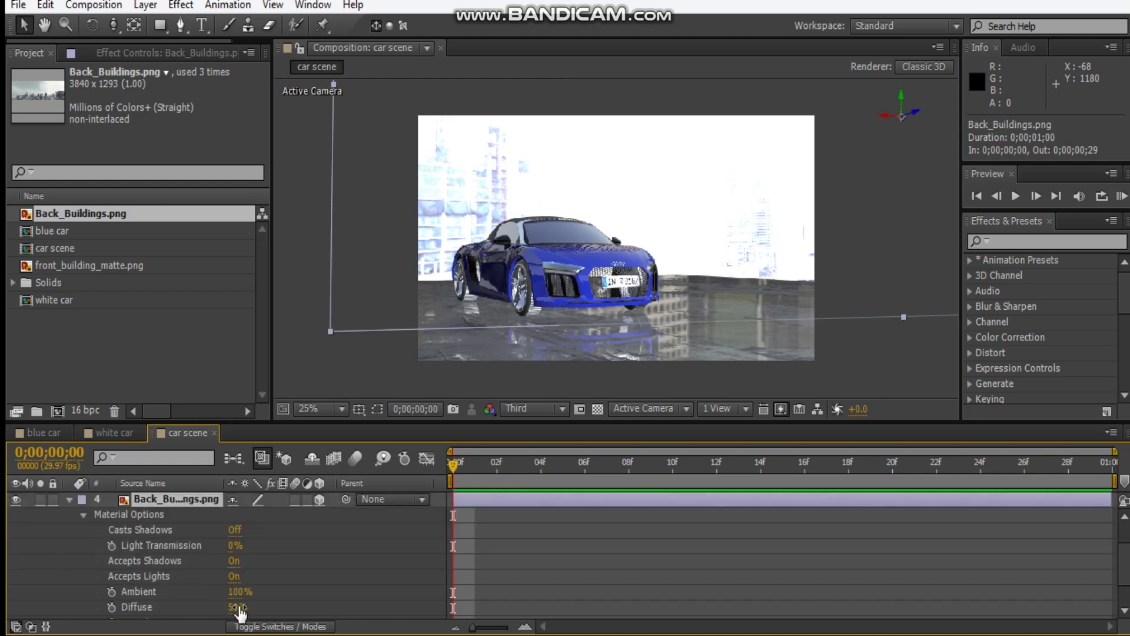
pyautogui.click(234, 576)
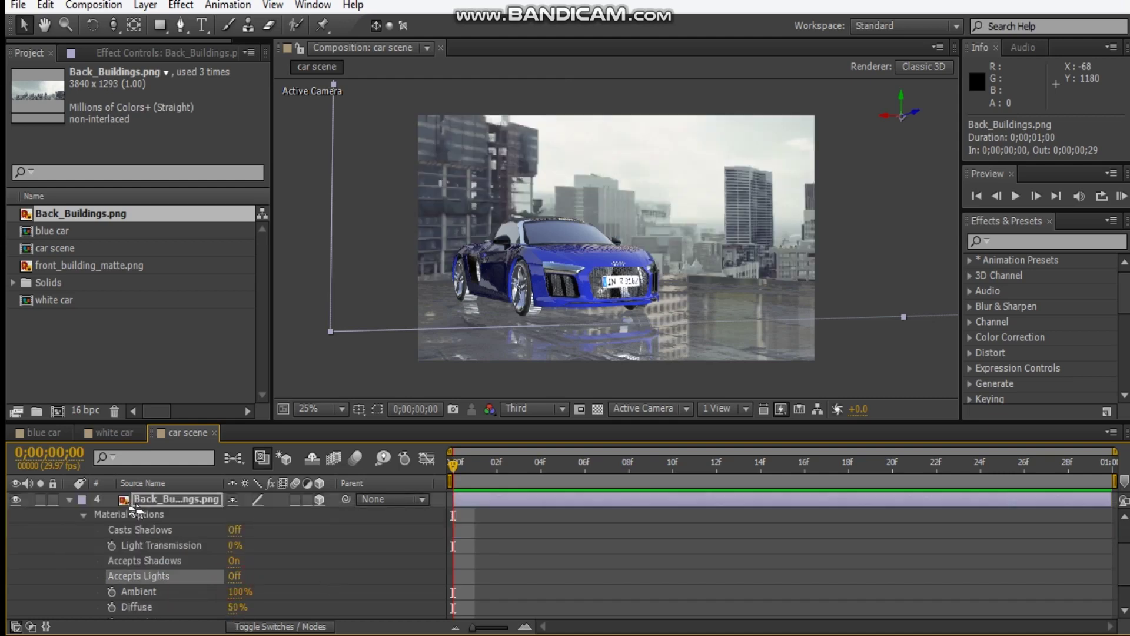
pyautogui.click(69, 501)
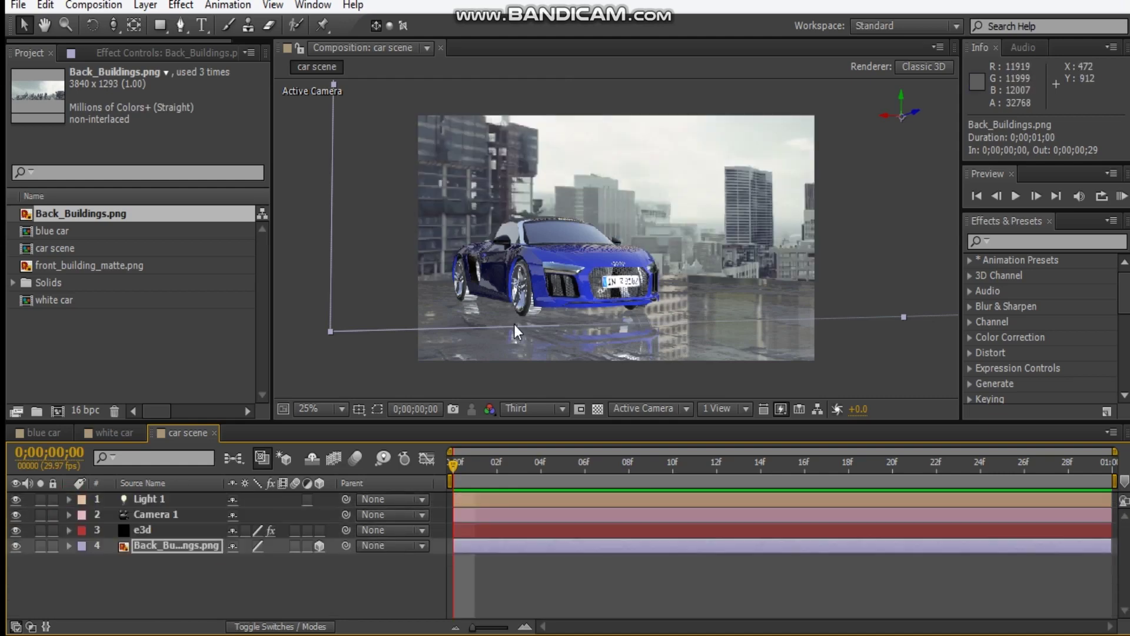
pyautogui.moveTo(514, 323); pyautogui.dragTo(493, 352)
pyautogui.moveTo(571, 312); pyautogui.dragTo(580, 298)
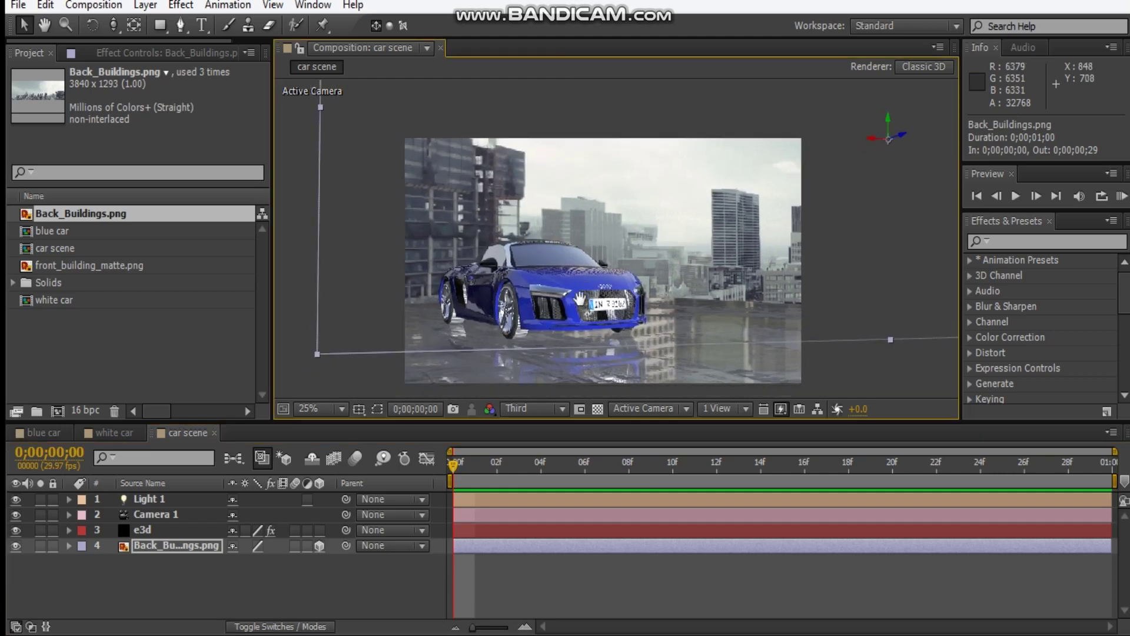
pyautogui.click(672, 313)
# Step: Raise Light 1 by lowering its Y position and increase its intensity to 531%
pyautogui.moveTo(673, 313); pyautogui.dragTo(613, 323)
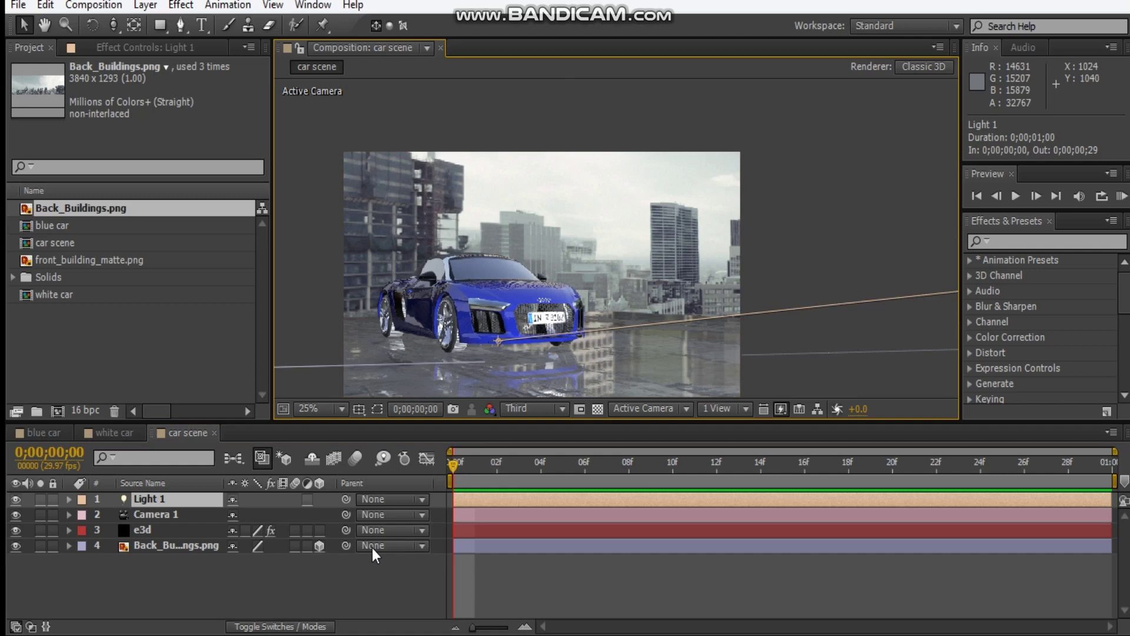
pyautogui.press('p')
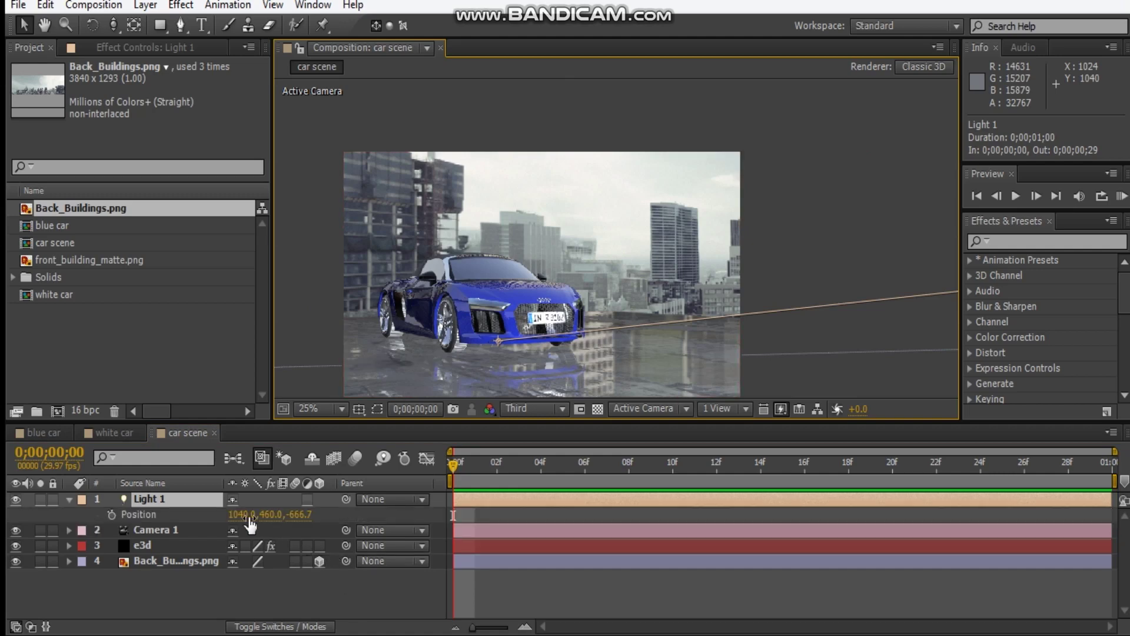
pyautogui.moveTo(284, 521); pyautogui.dragTo(124, 514)
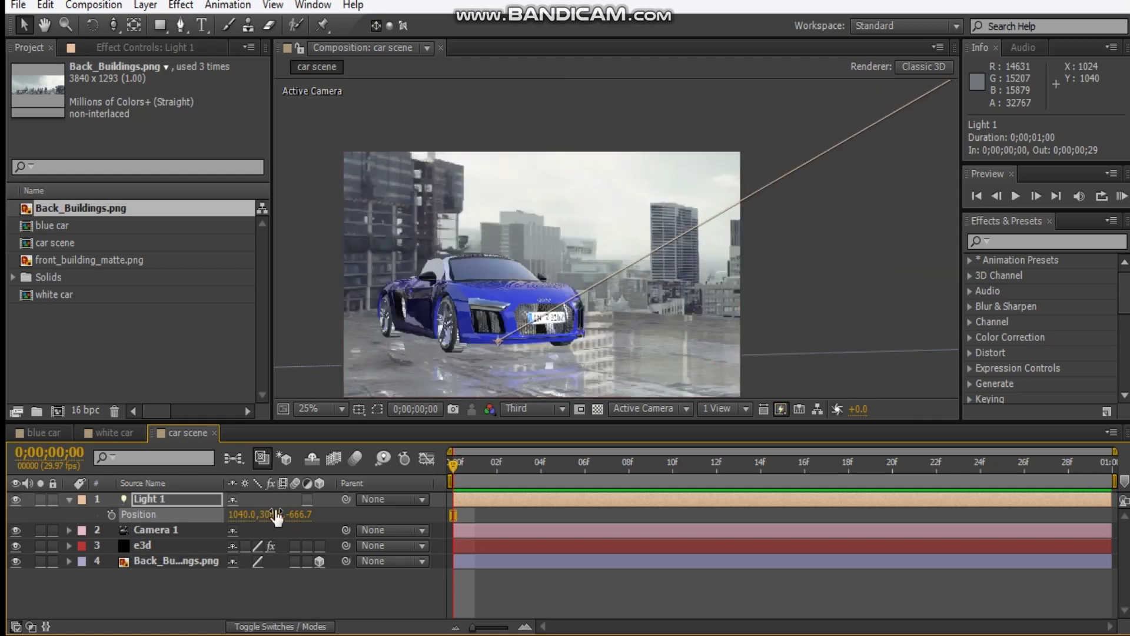
pyautogui.press('t')
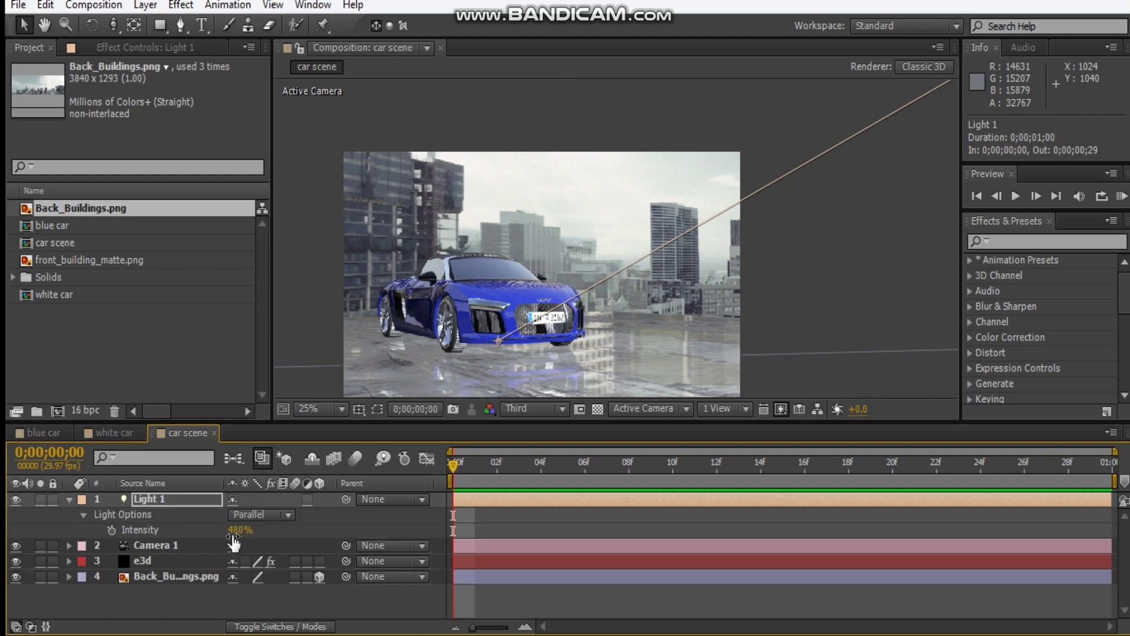
pyautogui.moveTo(233, 536); pyautogui.dragTo(395, 512)
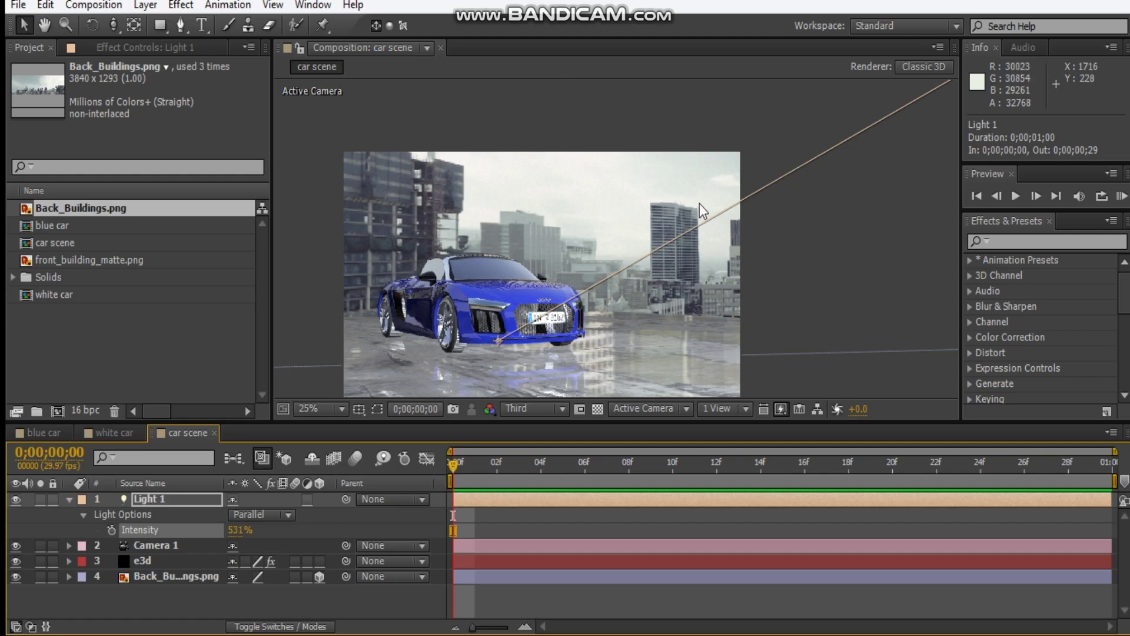
pyautogui.scroll(-2, 702, 204)
pyautogui.scroll(2, 698, 239)
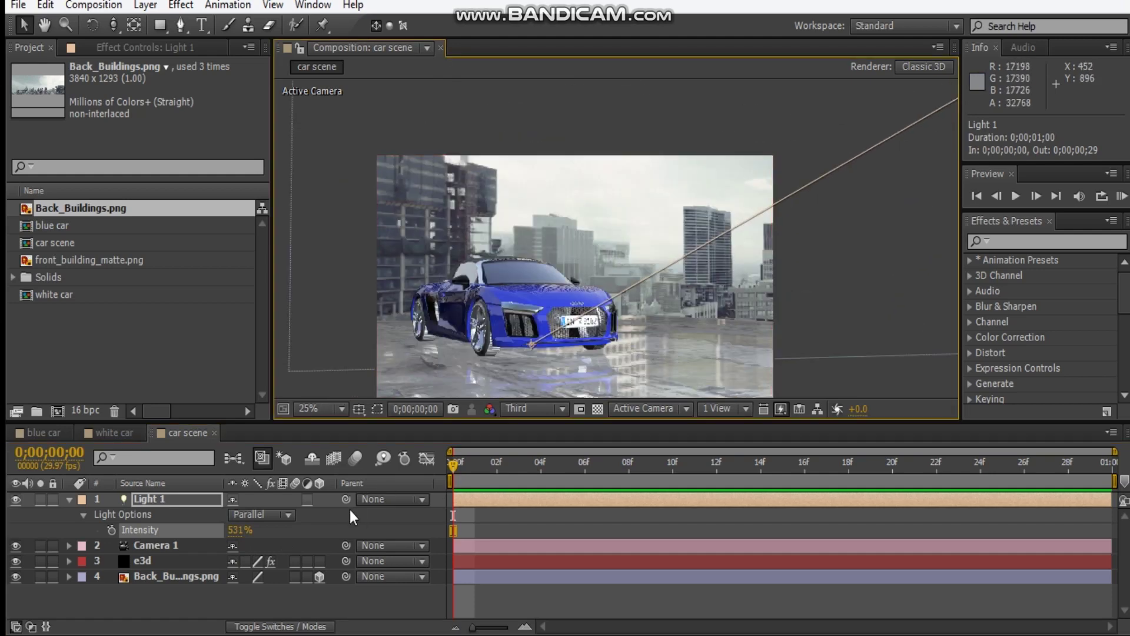
# Step: Adjust Light 1's Z position to -618.7
pyautogui.press('p')
pyautogui.moveTo(299, 514); pyautogui.dragTo(354, 507)
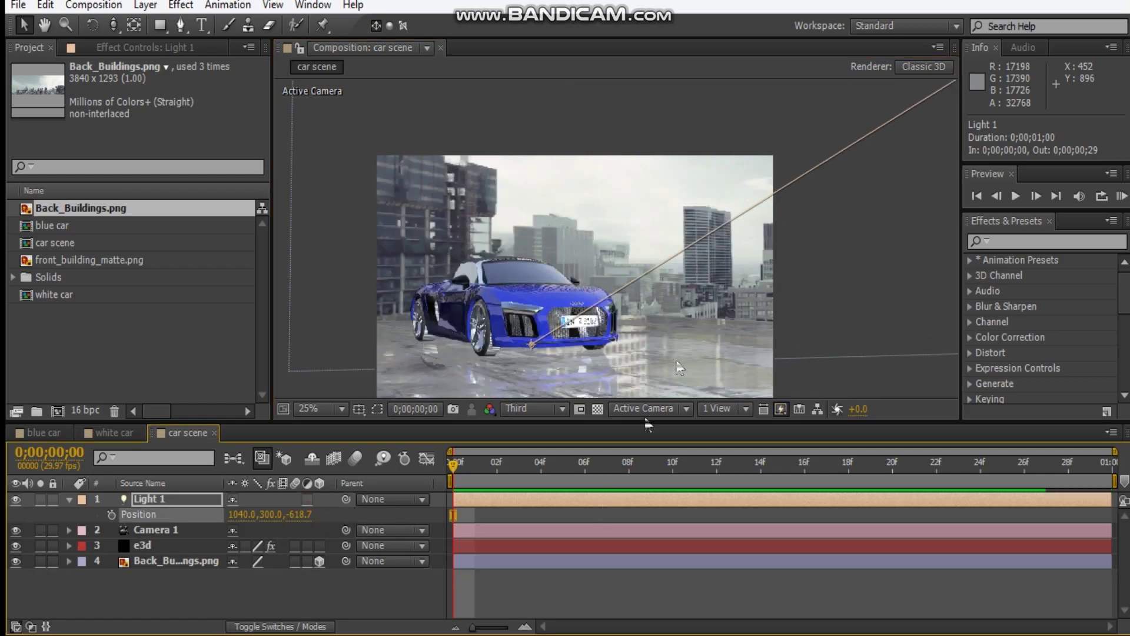
pyautogui.scroll(-3, 613, 344)
pyautogui.scroll(1, 609, 342)
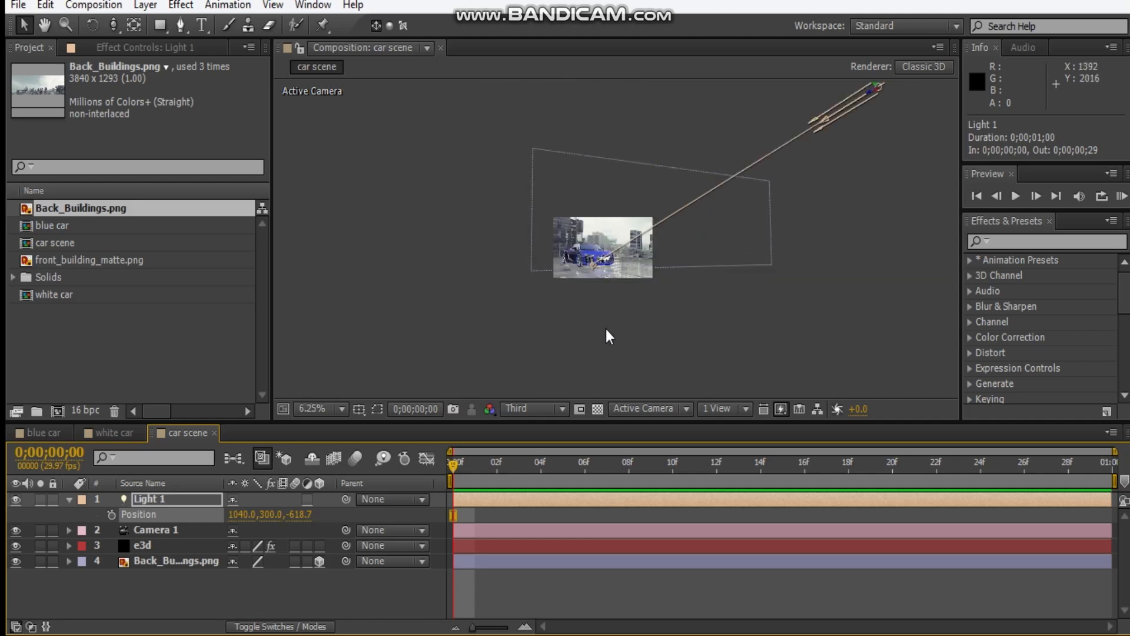
pyautogui.scroll(2, 606, 329)
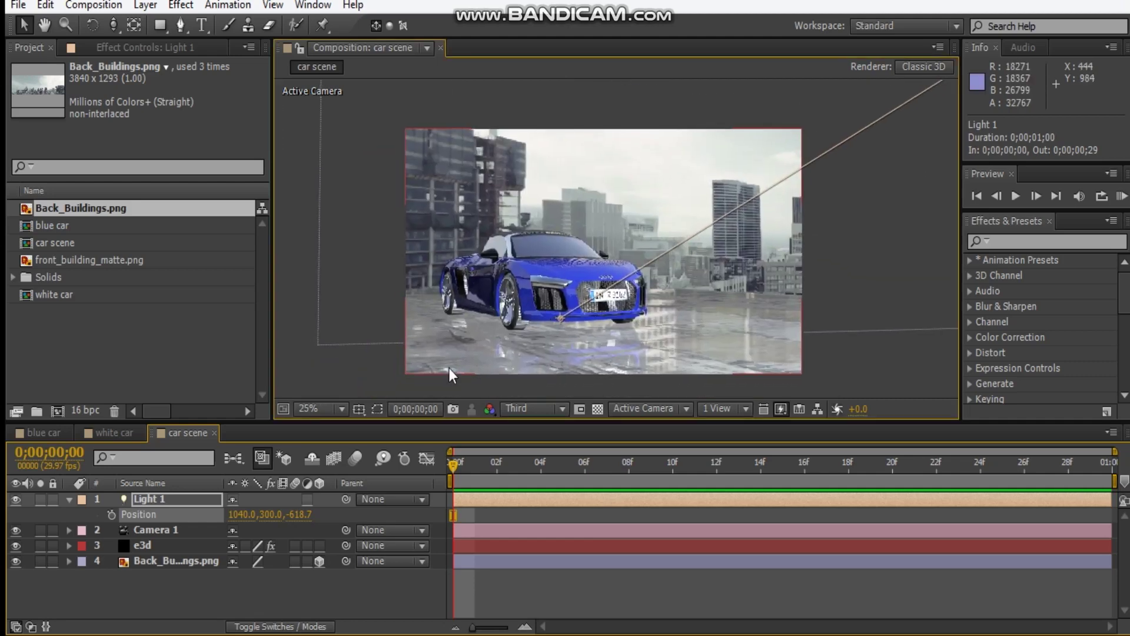
pyautogui.click(171, 503)
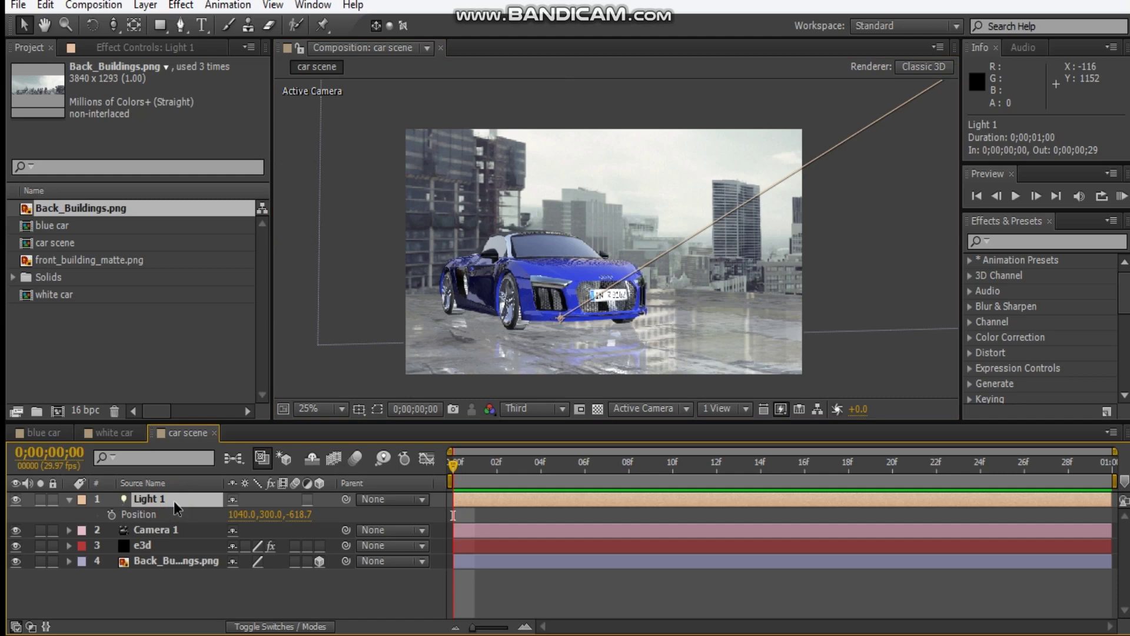
# Step: Duplicate Light 1 as Light 2 and move it to the left of the car
pyautogui.hotkey('ctrl', 'd')
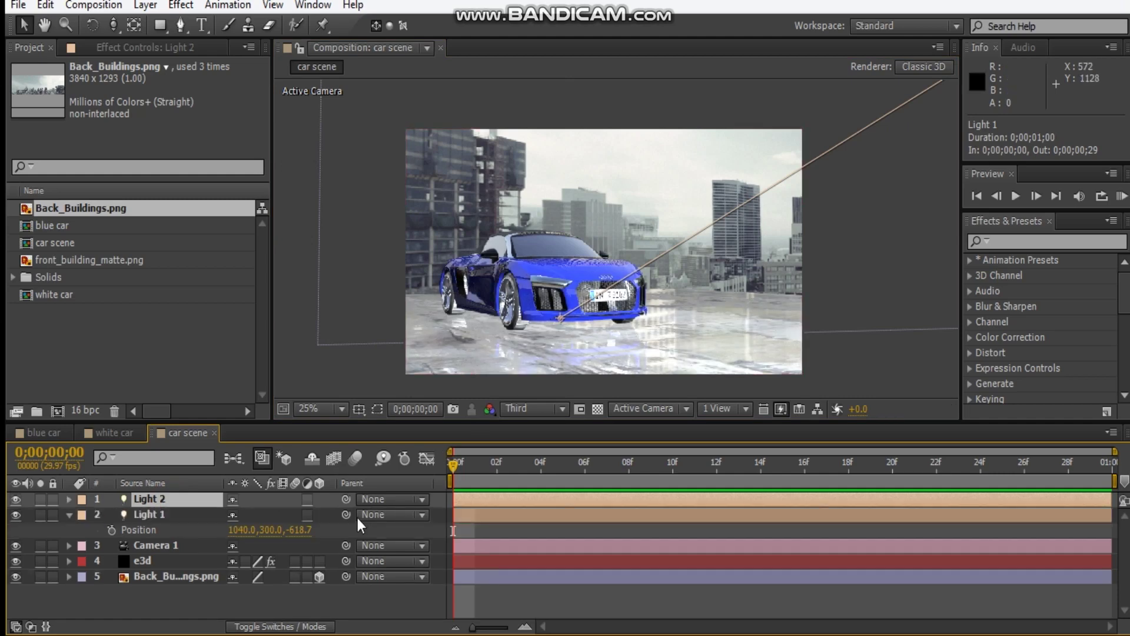
pyautogui.press(',')
pyautogui.press(',')
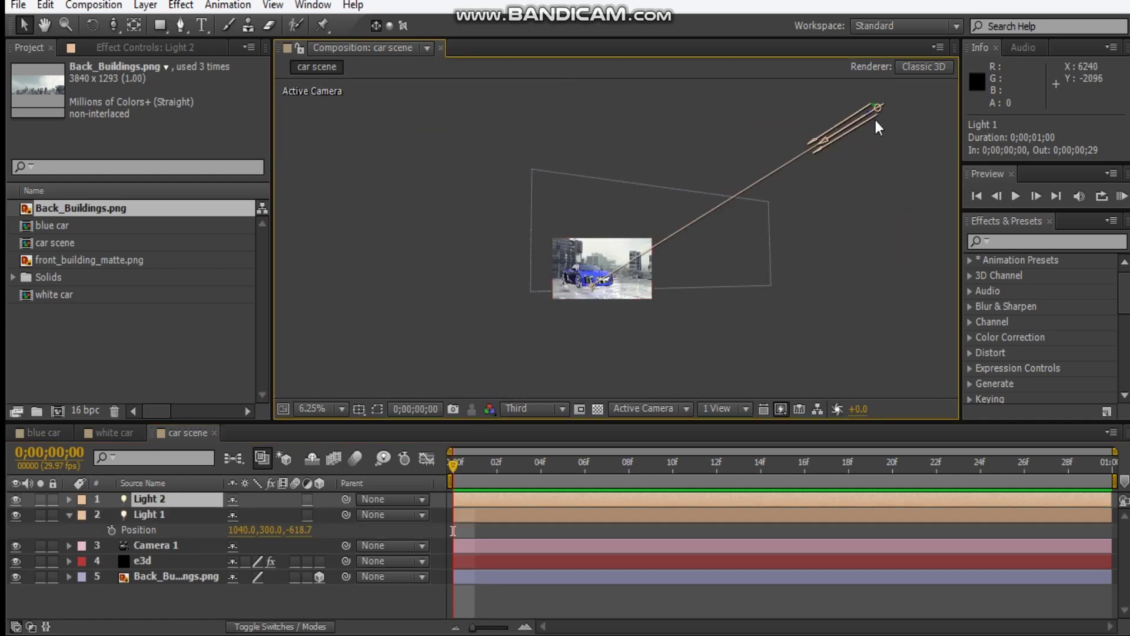
pyautogui.moveTo(872, 118); pyautogui.dragTo(380, 303)
pyautogui.scroll(4, 567, 297)
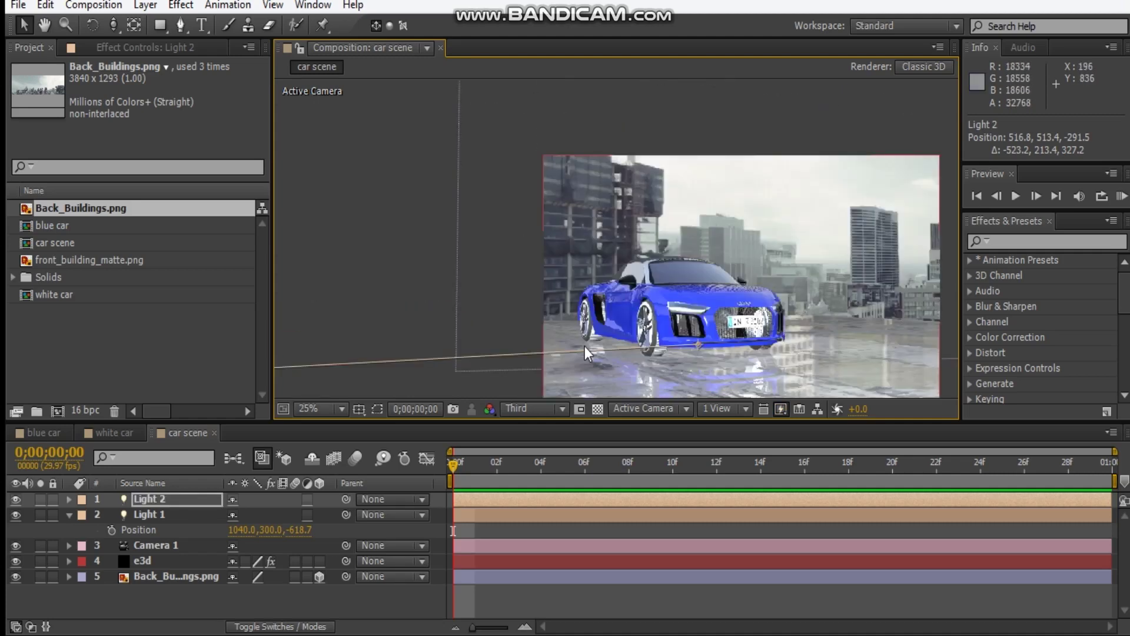
# Step: Set Light 2's intensity to 150%
pyautogui.press('t')
pyautogui.click(237, 530)
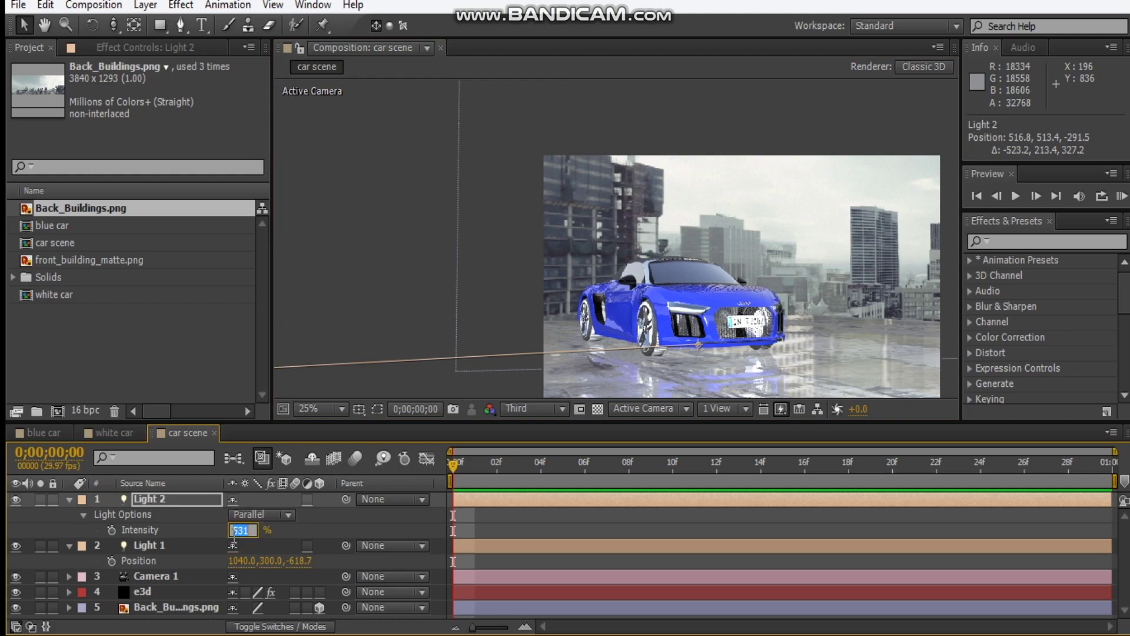
pyautogui.write('150')
pyautogui.press('Return')
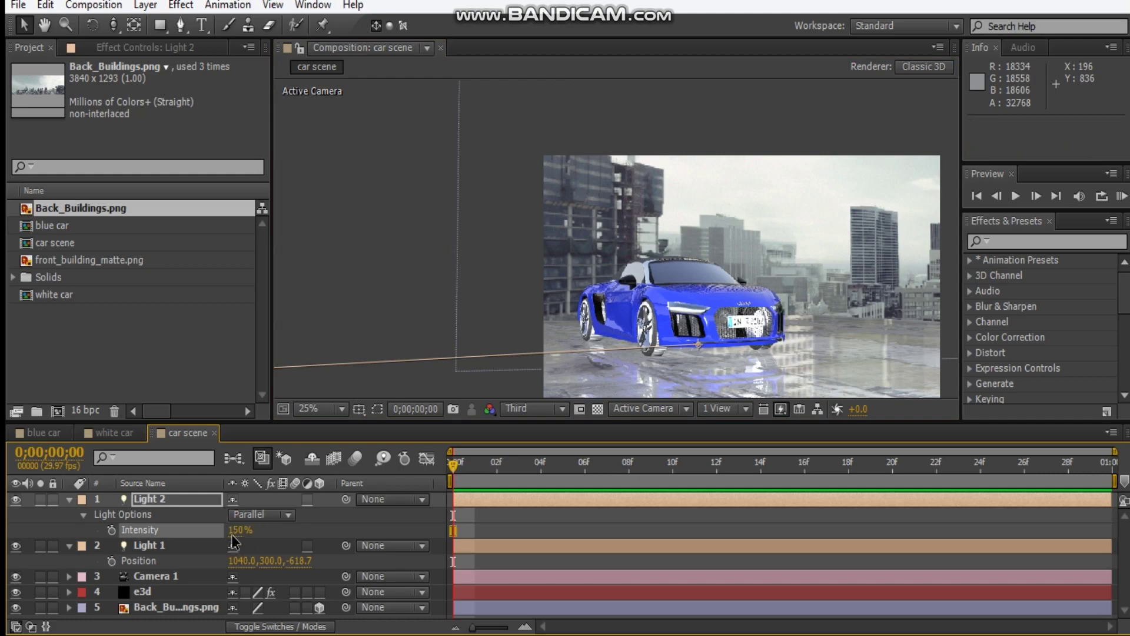
pyautogui.moveTo(698, 365); pyautogui.dragTo(700, 324)
pyautogui.scroll(2, 677, 282)
pyautogui.scroll(-2, 612, 272)
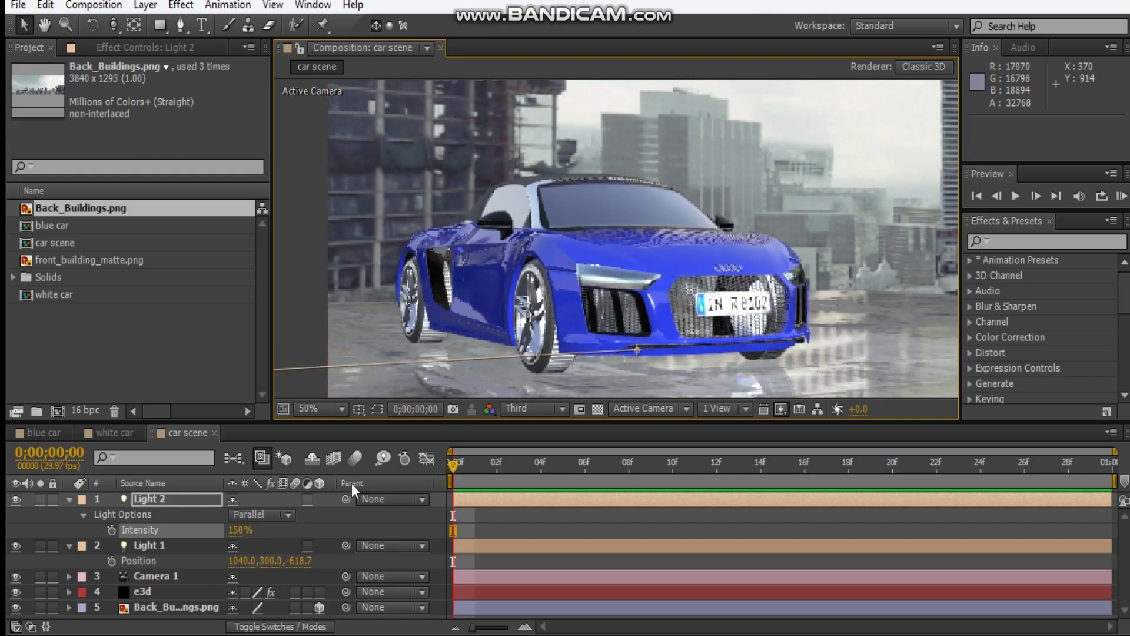
pyautogui.click(158, 546)
# Step: Duplicate Light 1 as Light 3 above Light 2 and lower its intensity to 398%
pyautogui.hotkey('ctrl', 'd')
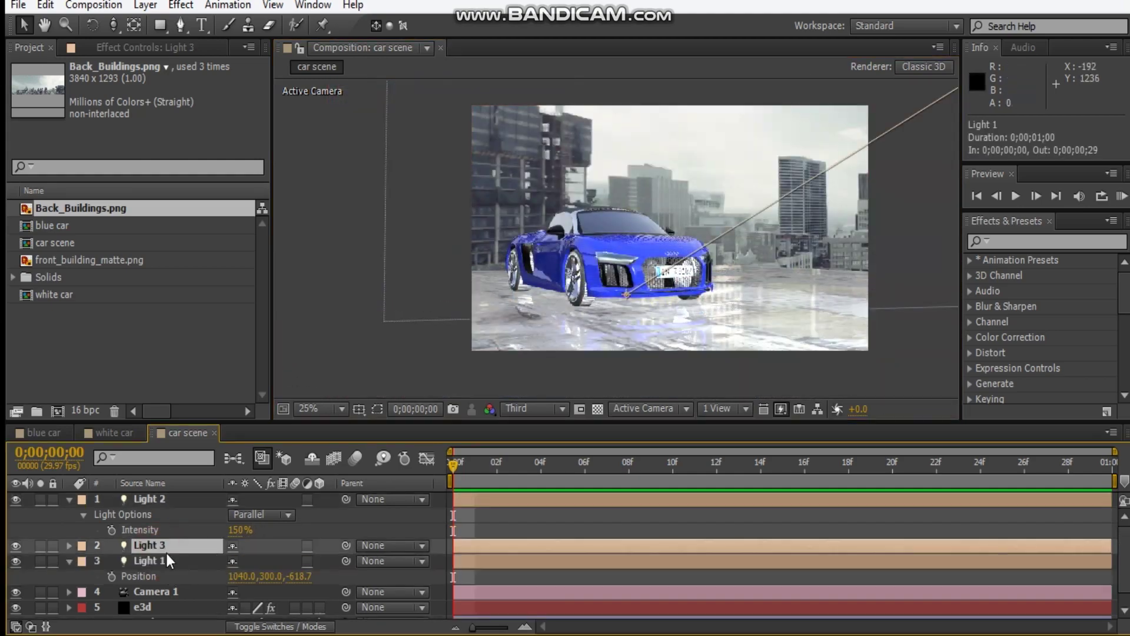
pyautogui.moveTo(168, 547); pyautogui.dragTo(197, 501)
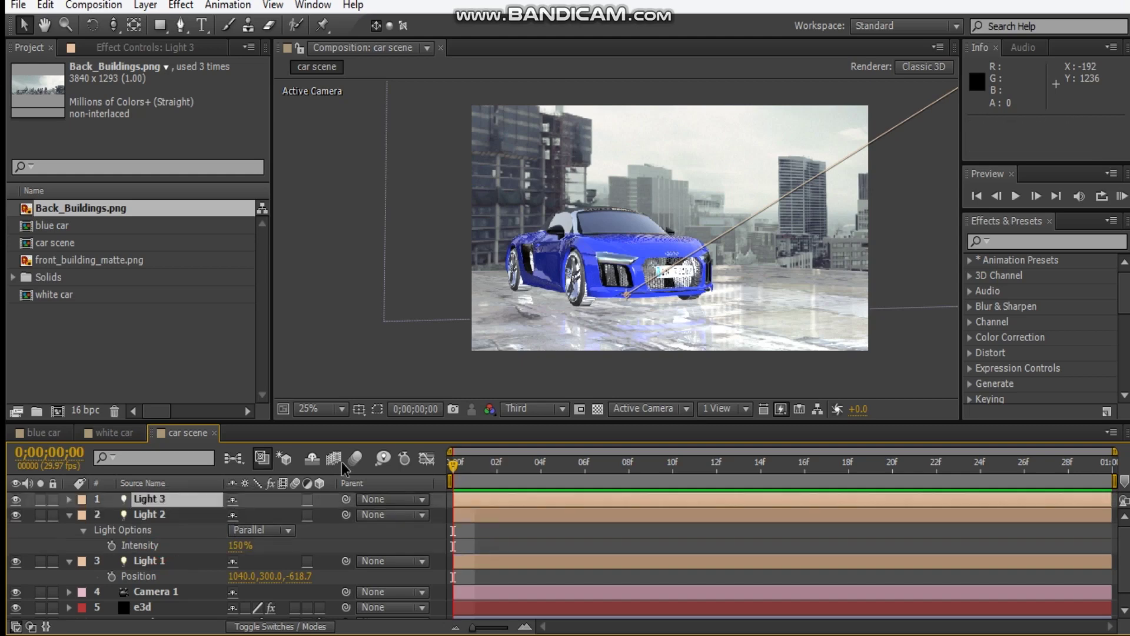
pyautogui.press('t')
pyautogui.moveTo(234, 537); pyautogui.dragTo(144, 524)
pyautogui.scroll(-1, 608, 236)
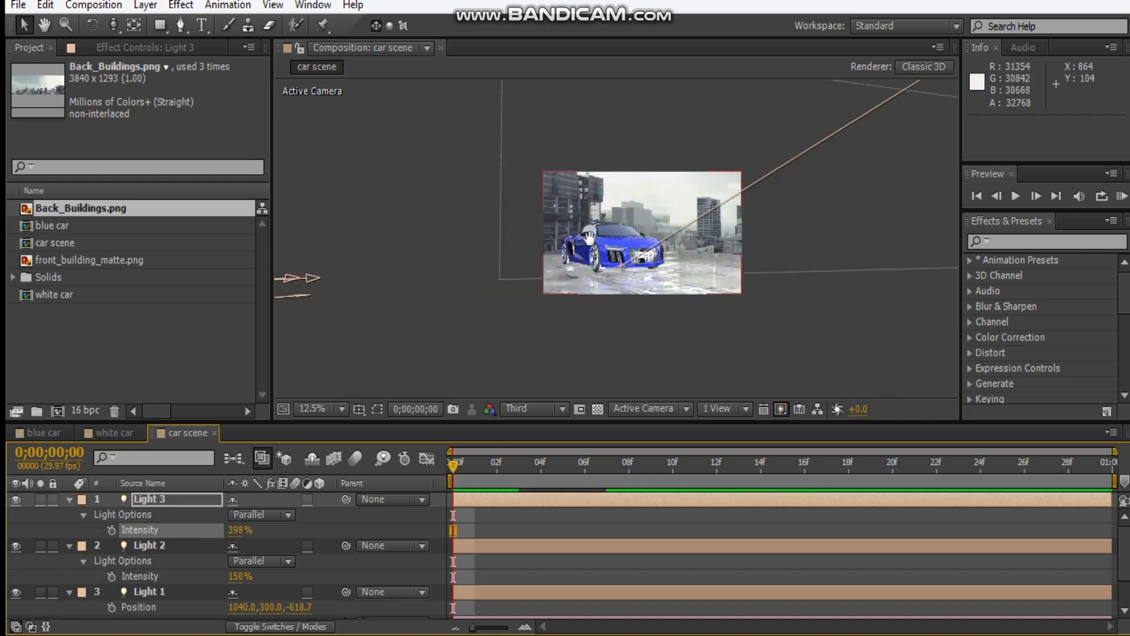
pyautogui.scroll(-1, 584, 277)
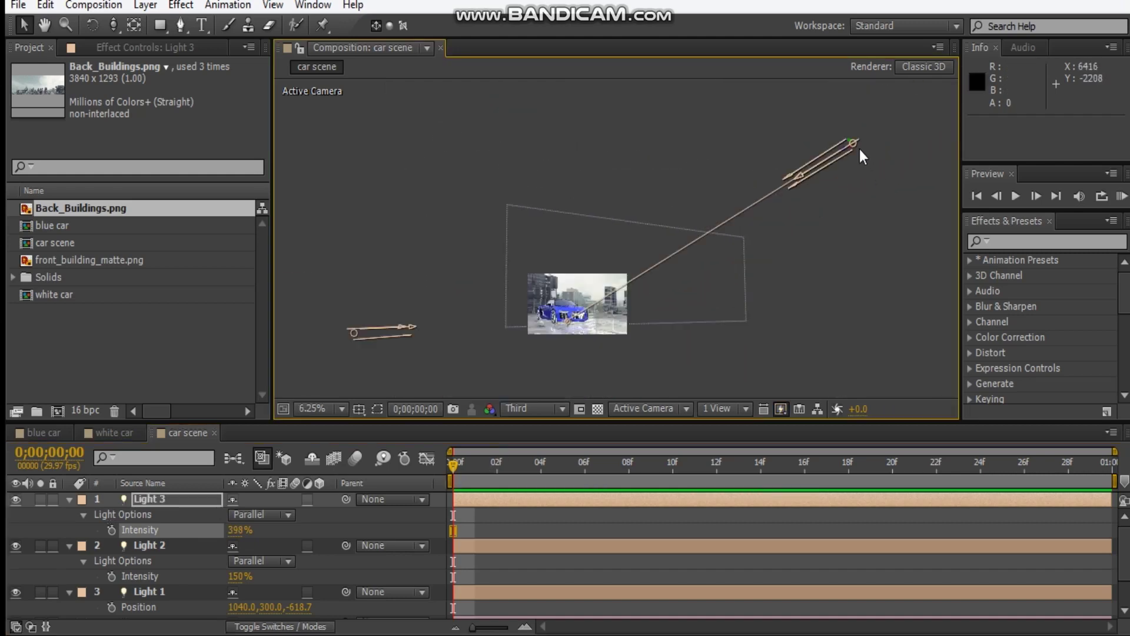
# Step: Move Light 3 closer to the car and aim its point of interest up and right
pyautogui.moveTo(856, 147); pyautogui.dragTo(649, 301)
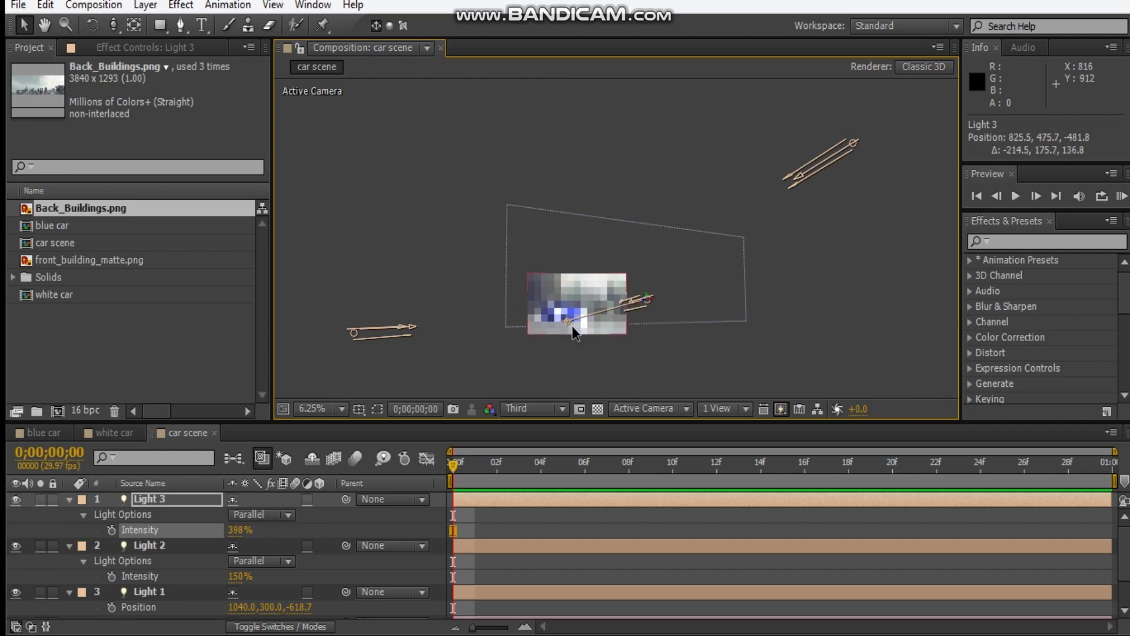
pyautogui.scroll(1, 567, 328)
pyautogui.moveTo(568, 327); pyautogui.dragTo(669, 245)
pyautogui.scroll(1, 643, 300)
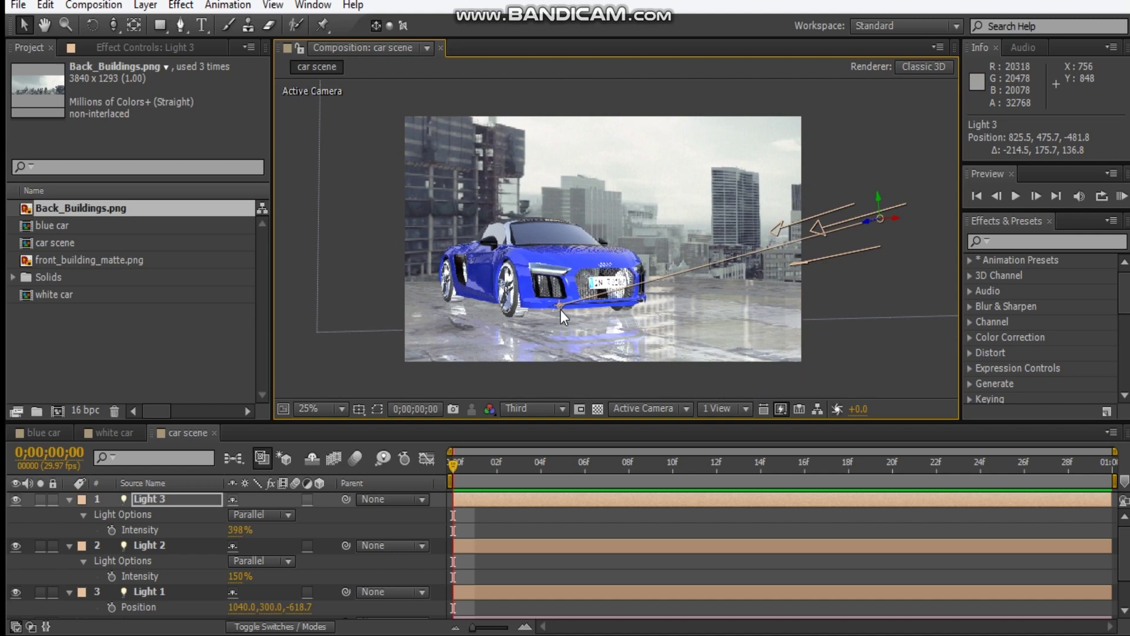
pyautogui.moveTo(569, 288); pyautogui.dragTo(566, 248)
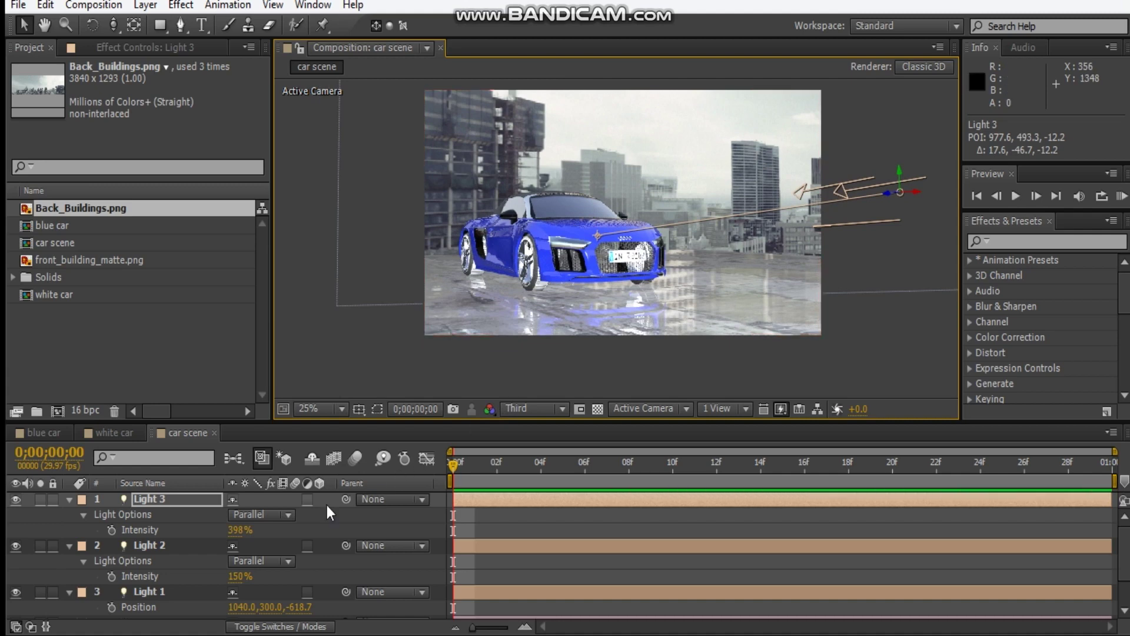
# Step: Create a Group 1 null from the e3d layer's Element Group Utilities
pyautogui.click(70, 500)
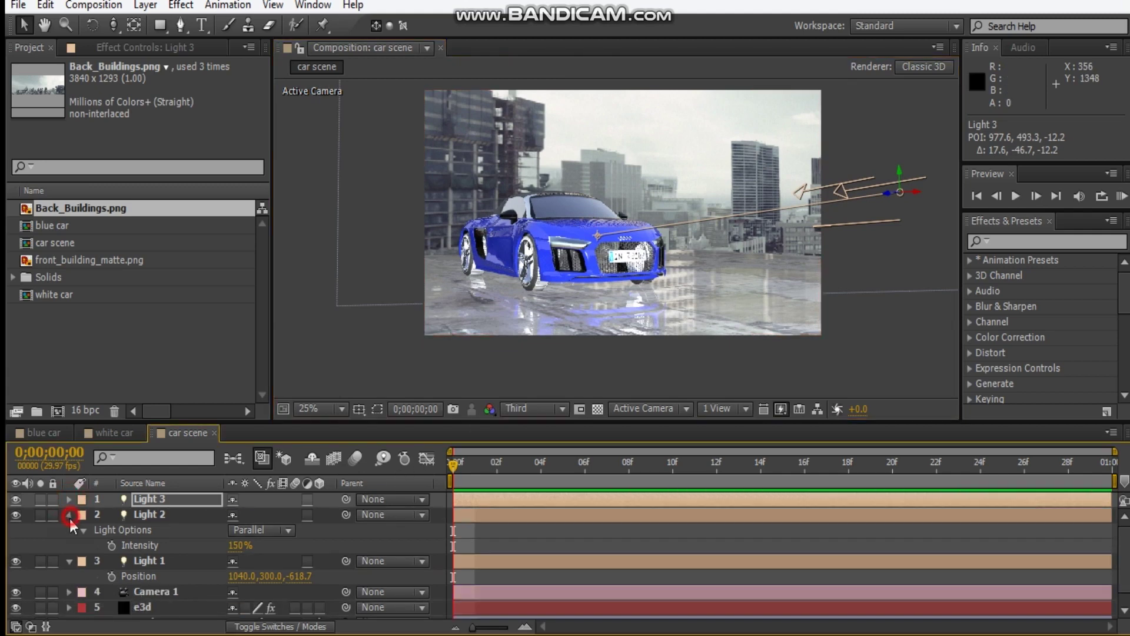
pyautogui.click(70, 514)
pyautogui.click(150, 561)
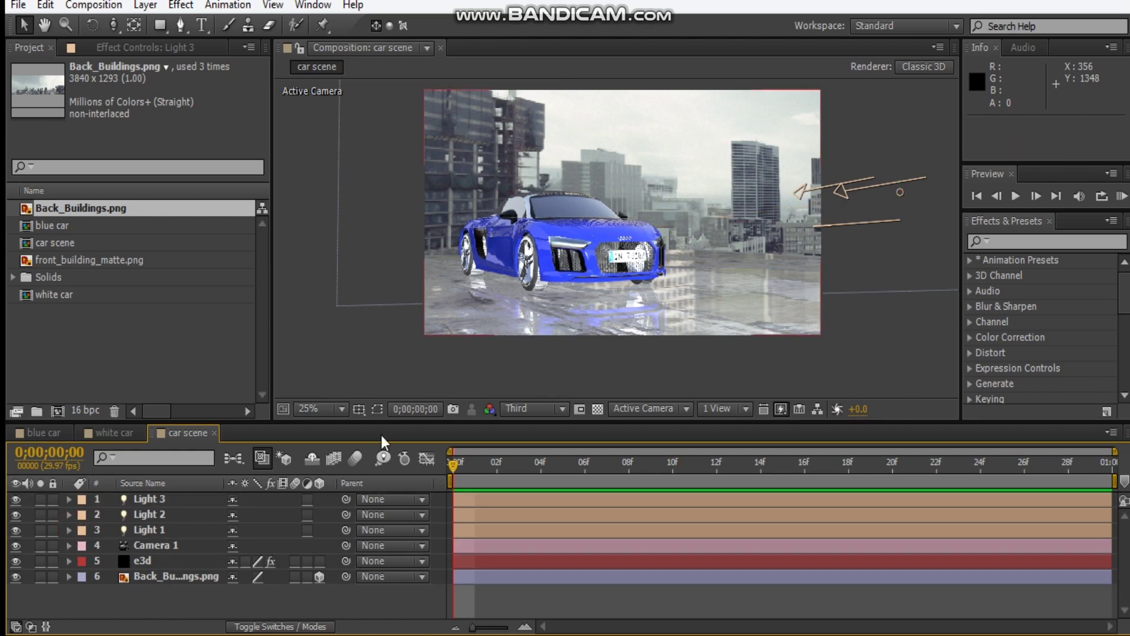
pyautogui.click(179, 47)
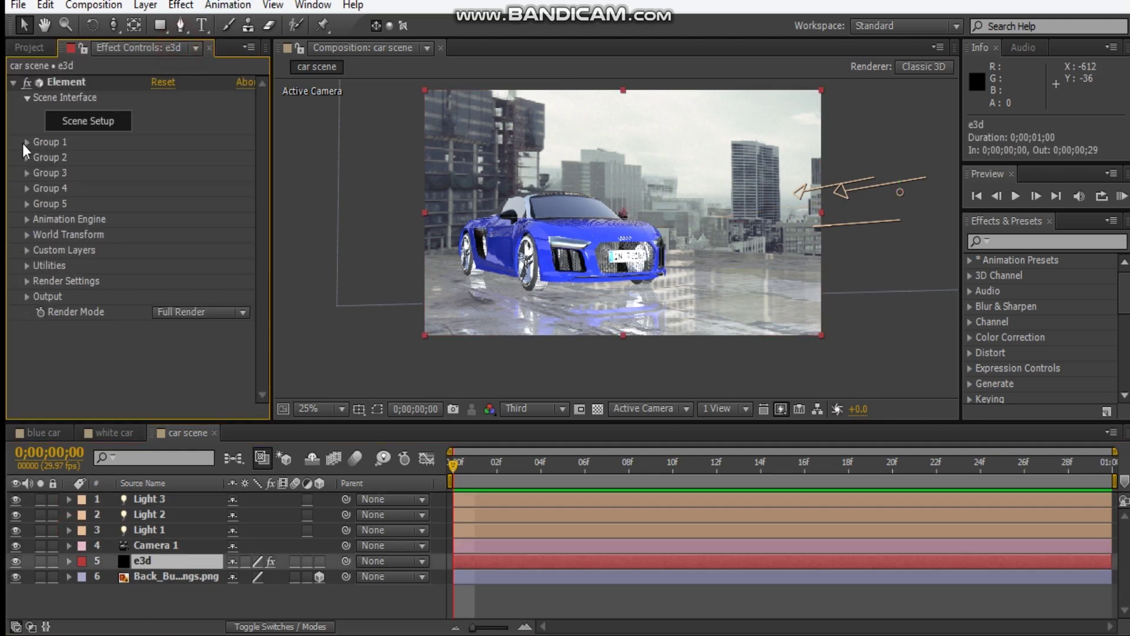
pyautogui.click(27, 142)
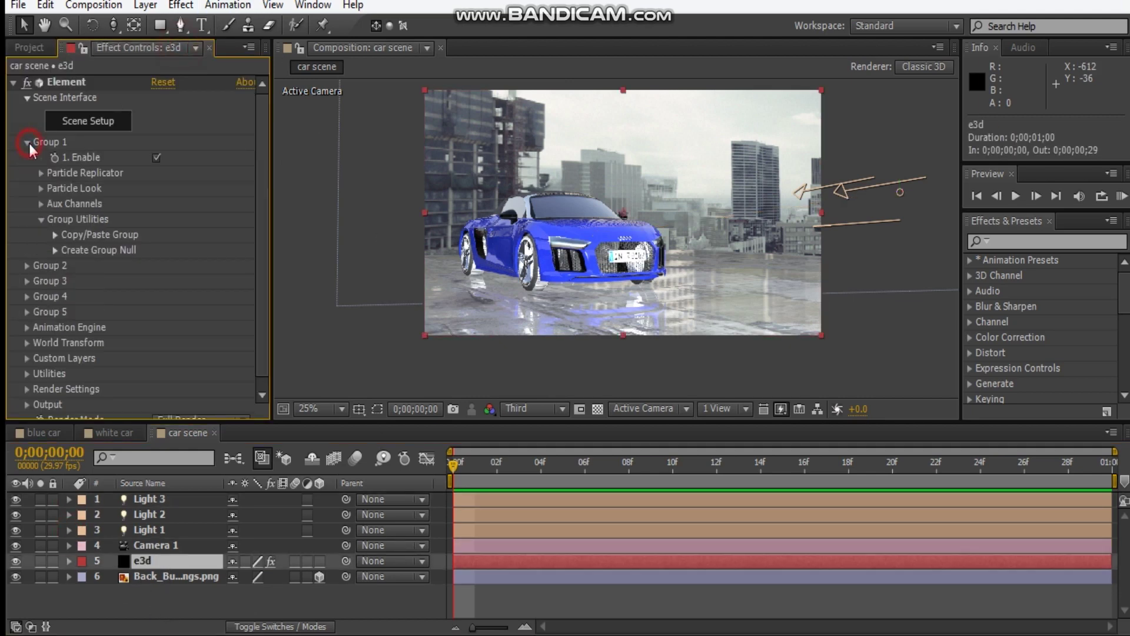
pyautogui.click(55, 251)
pyautogui.click(99, 274)
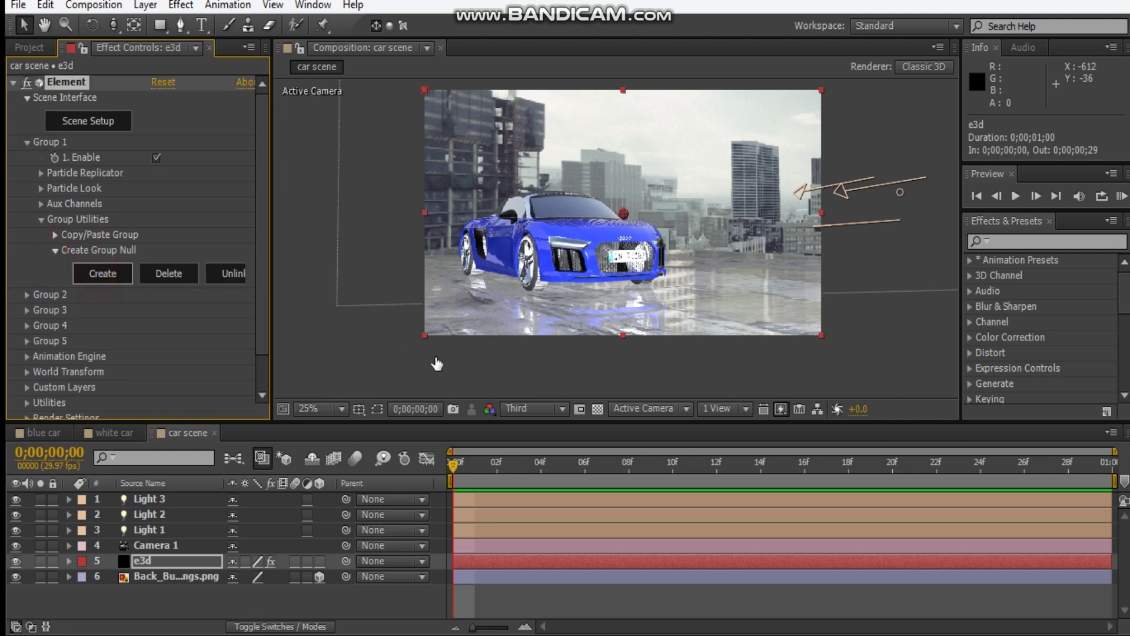
# Step: Rename the null 'position' and move it below Camera 1
pyautogui.click(194, 506)
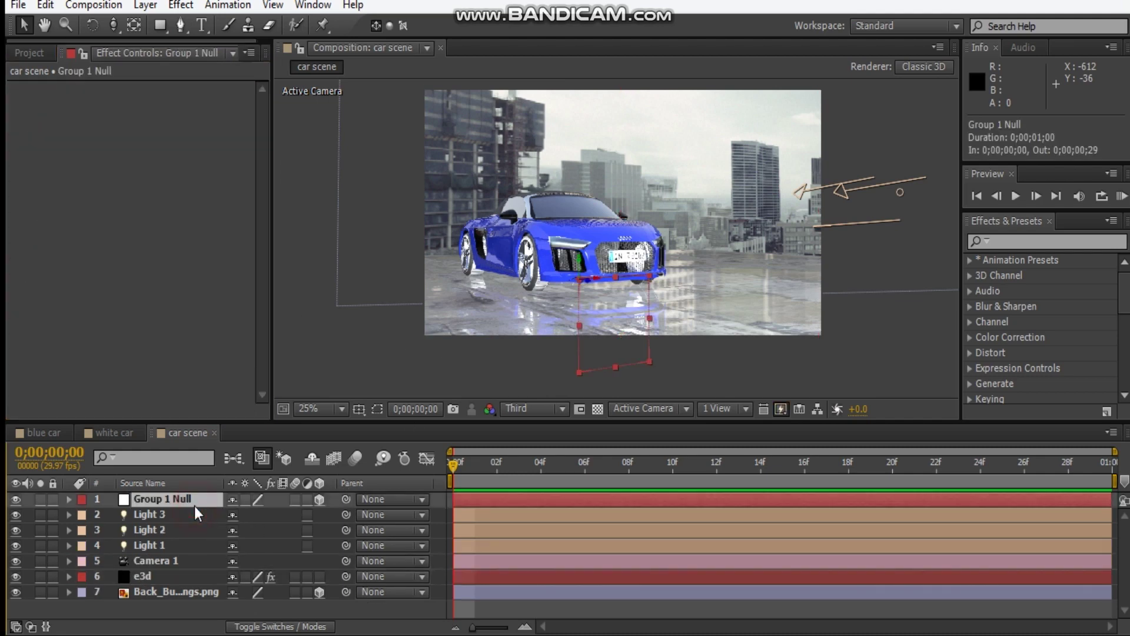
pyautogui.press('Return')
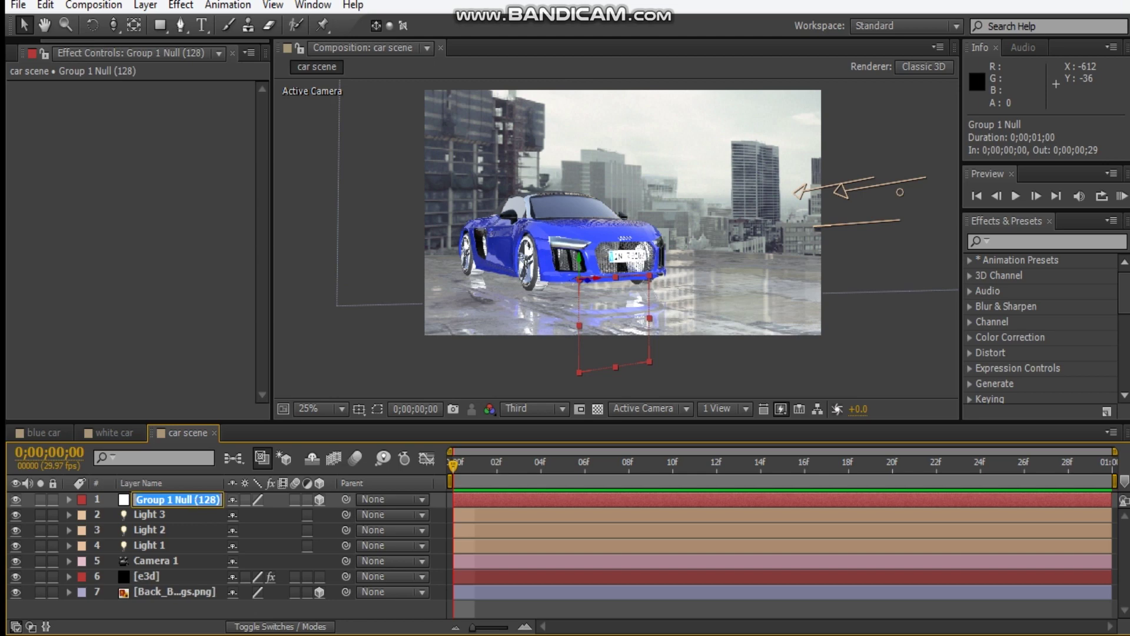
pyautogui.write('pos')
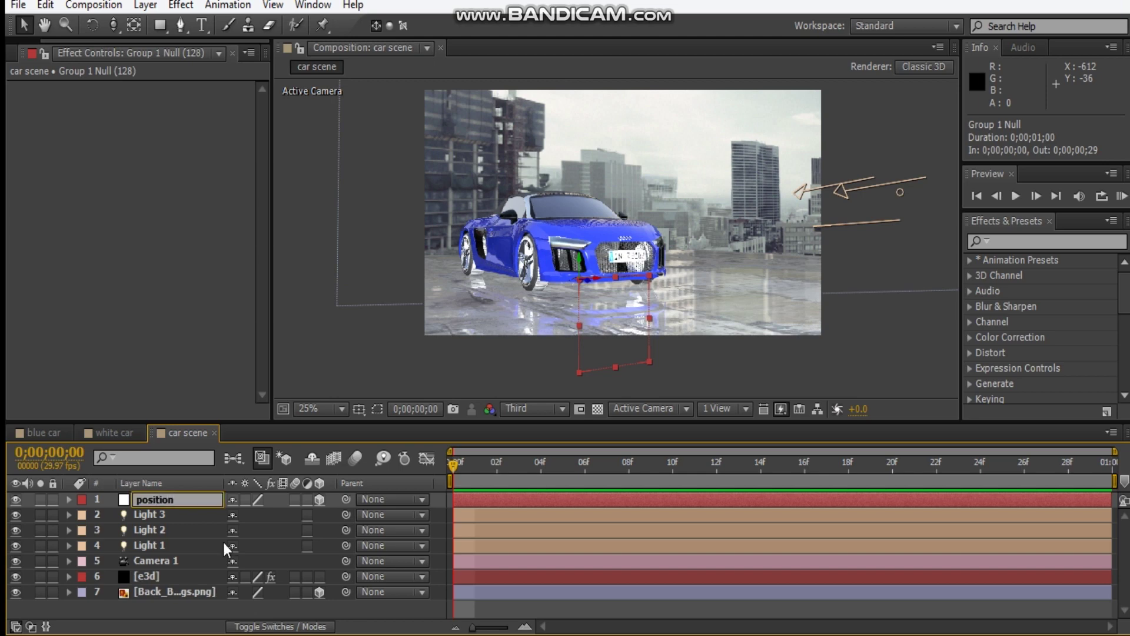
pyautogui.write('ition')
pyautogui.click(203, 616)
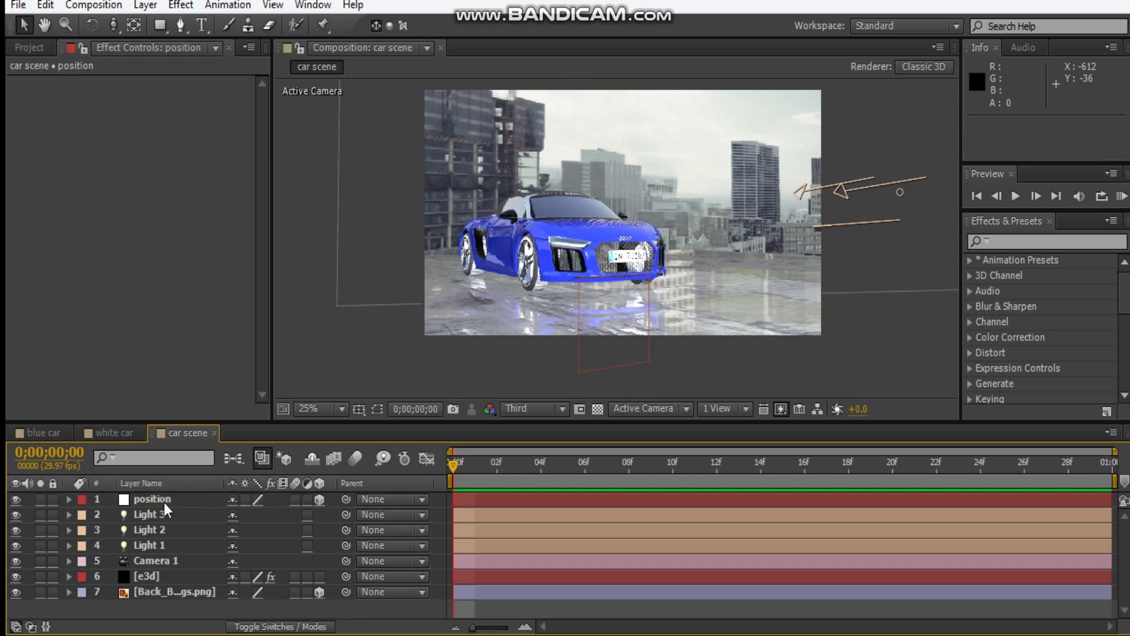
pyautogui.moveTo(165, 500); pyautogui.dragTo(153, 574)
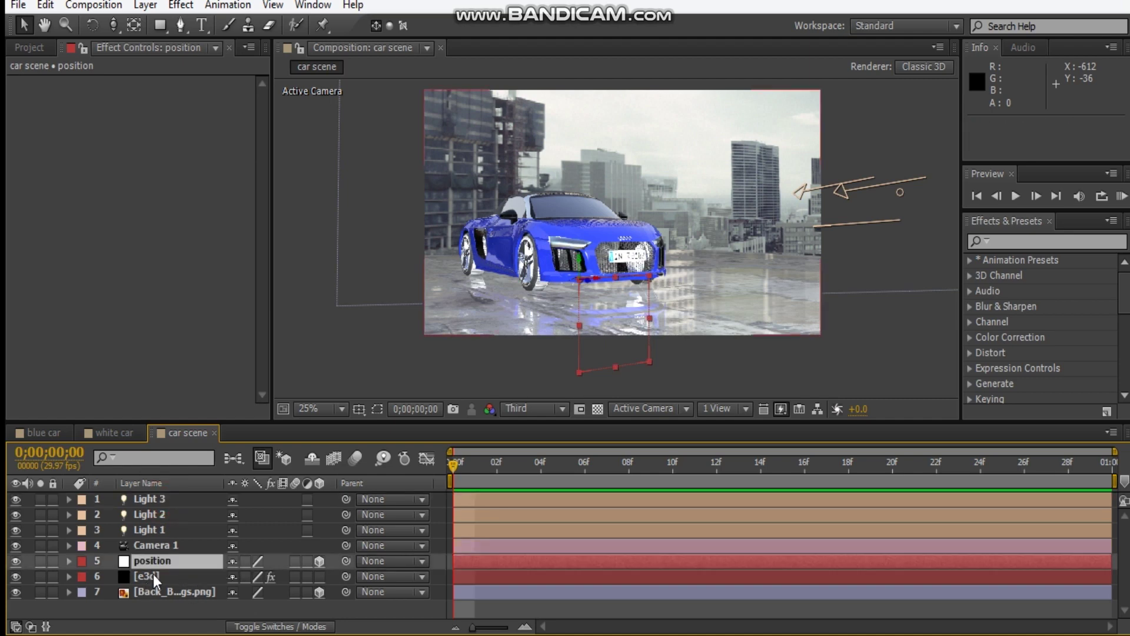
pyautogui.click(155, 578)
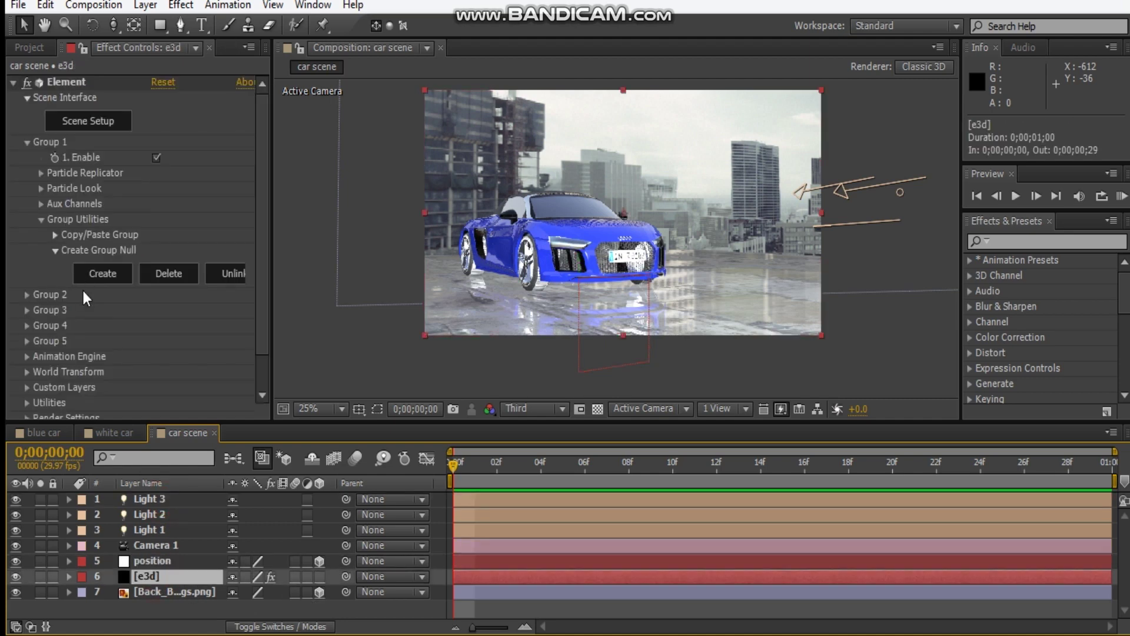
# Step: Enable shadows in the e3d layer's Element render settings
pyautogui.scroll(-2, 77, 318)
pyautogui.click(27, 379)
pyautogui.scroll(-5, 65, 383)
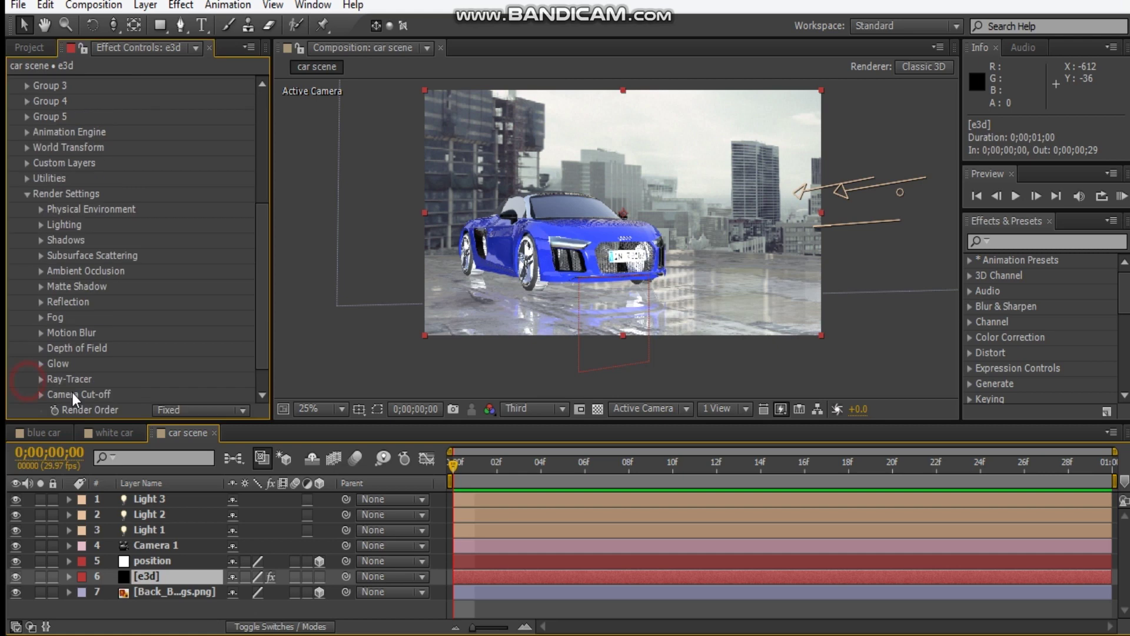
pyautogui.click(41, 240)
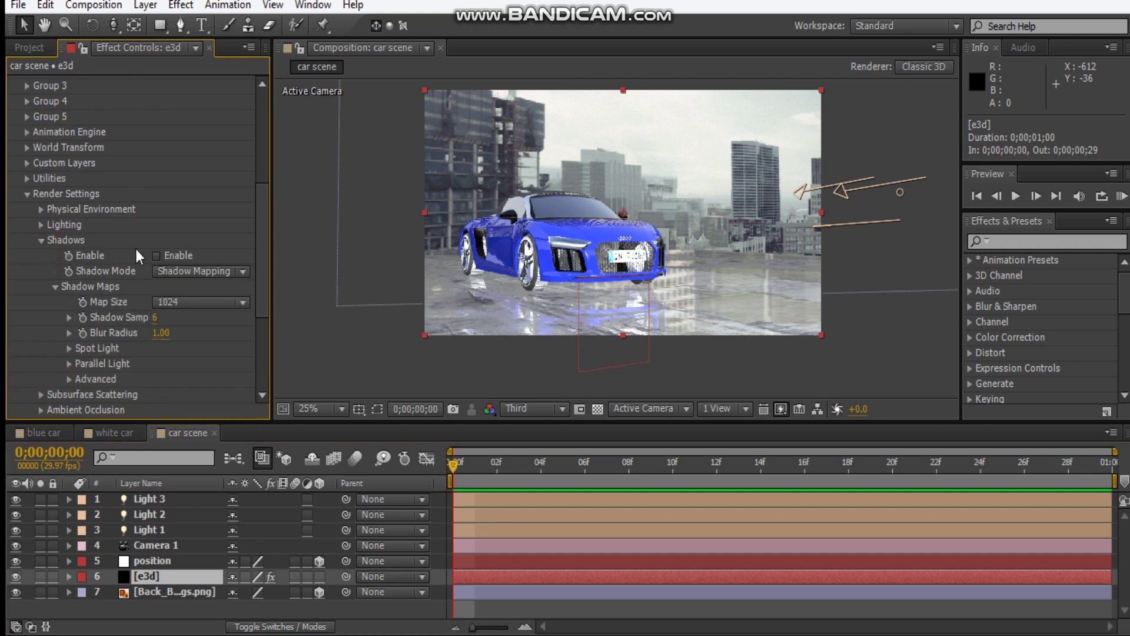
pyautogui.click(156, 256)
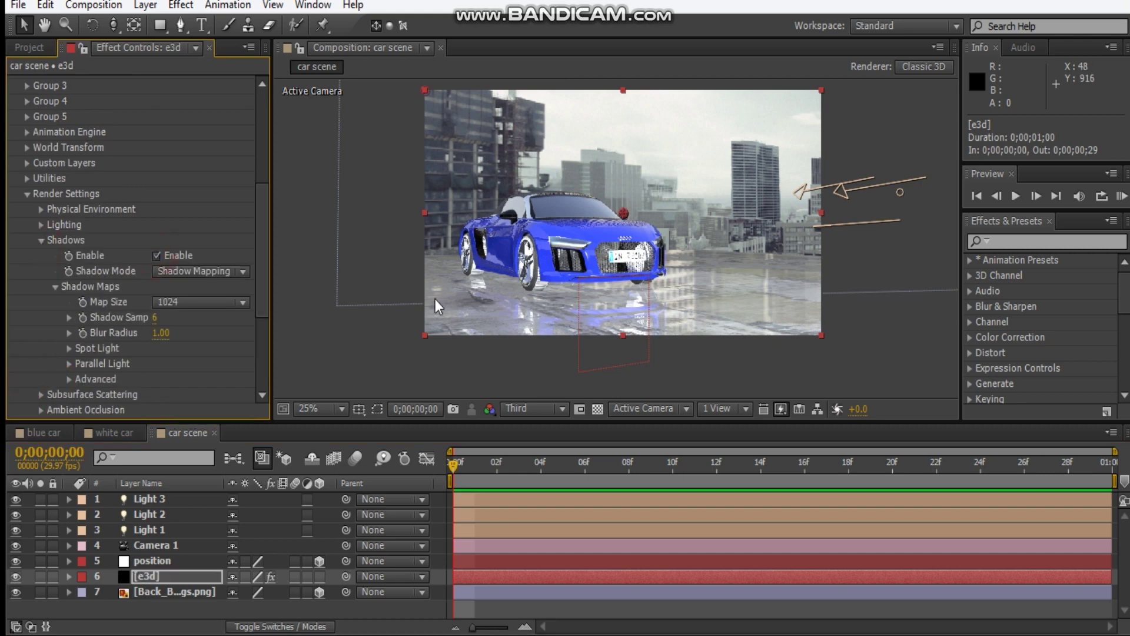
pyautogui.click(43, 241)
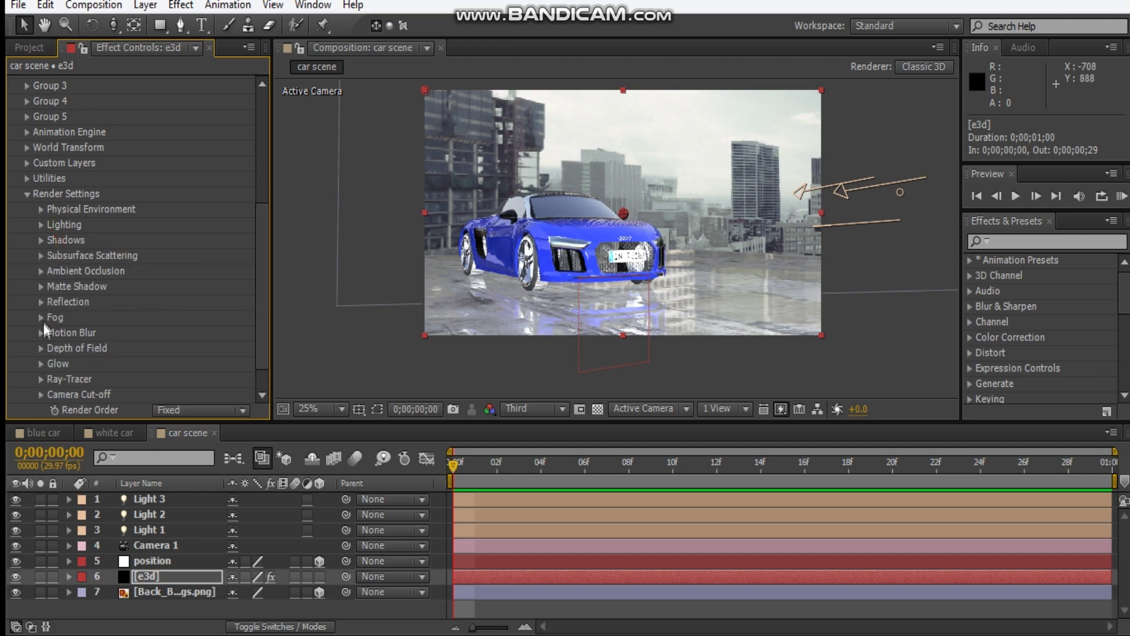
# Step: Turn on ambient occlusion and set its mode to Ray-Traced
pyautogui.click(41, 270)
pyautogui.scroll(-3, 160, 219)
pyautogui.click(156, 209)
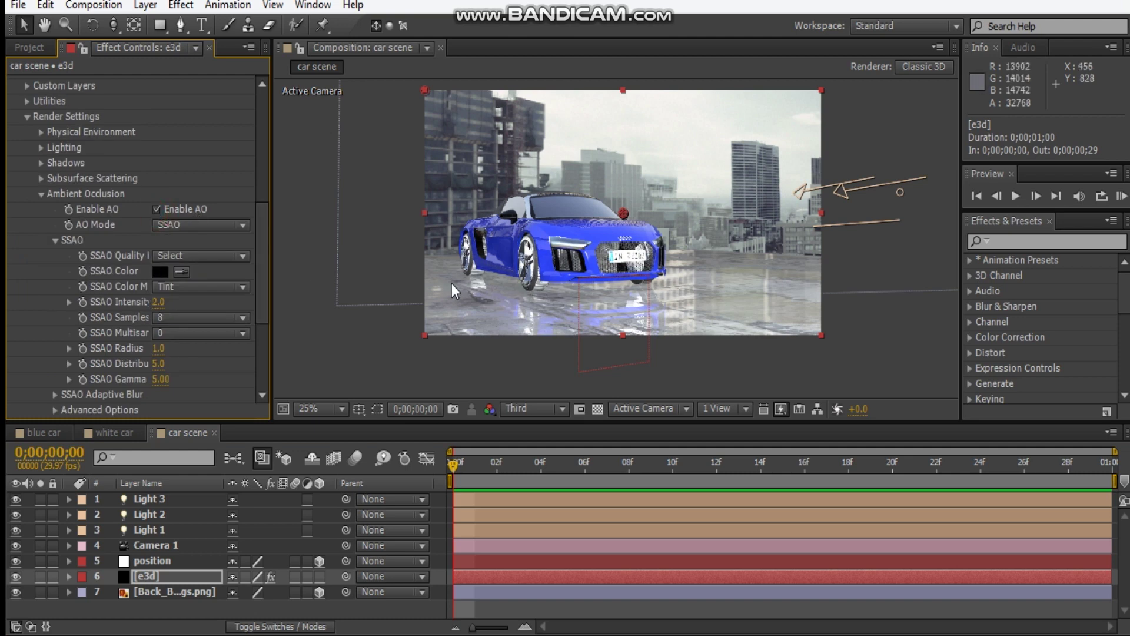
pyautogui.click(204, 232)
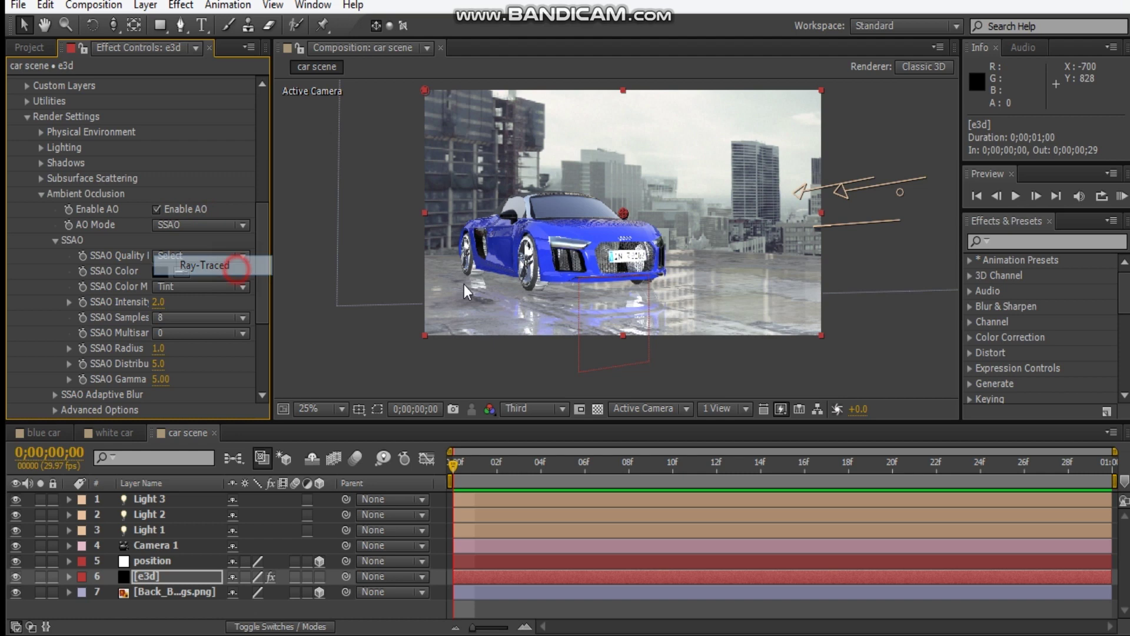
pyautogui.click(202, 259)
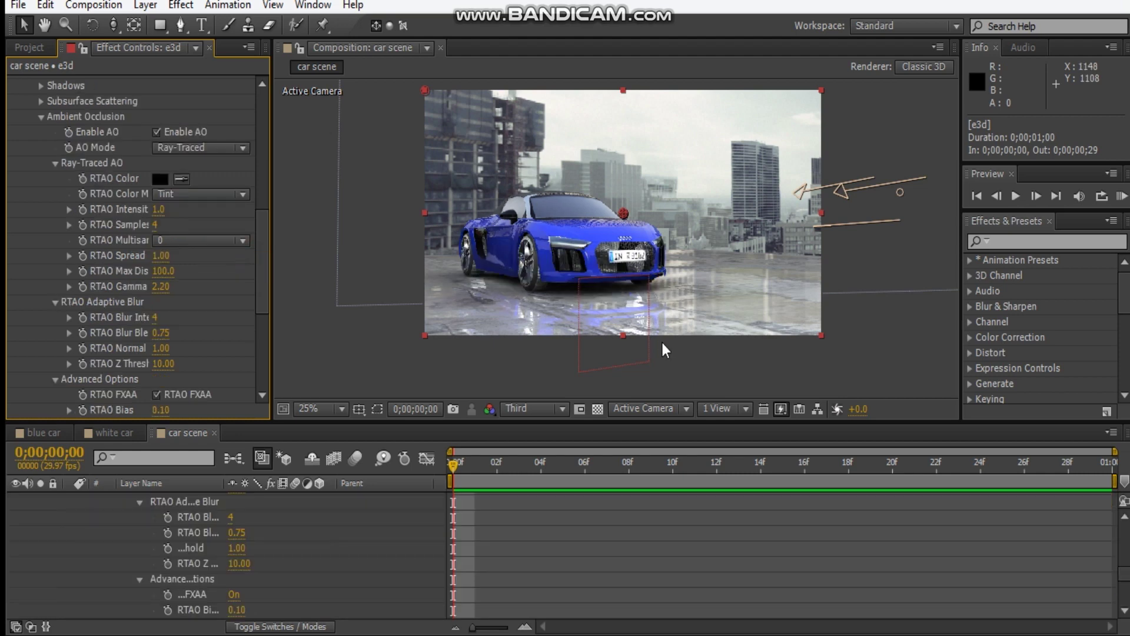
pyautogui.click(579, 266)
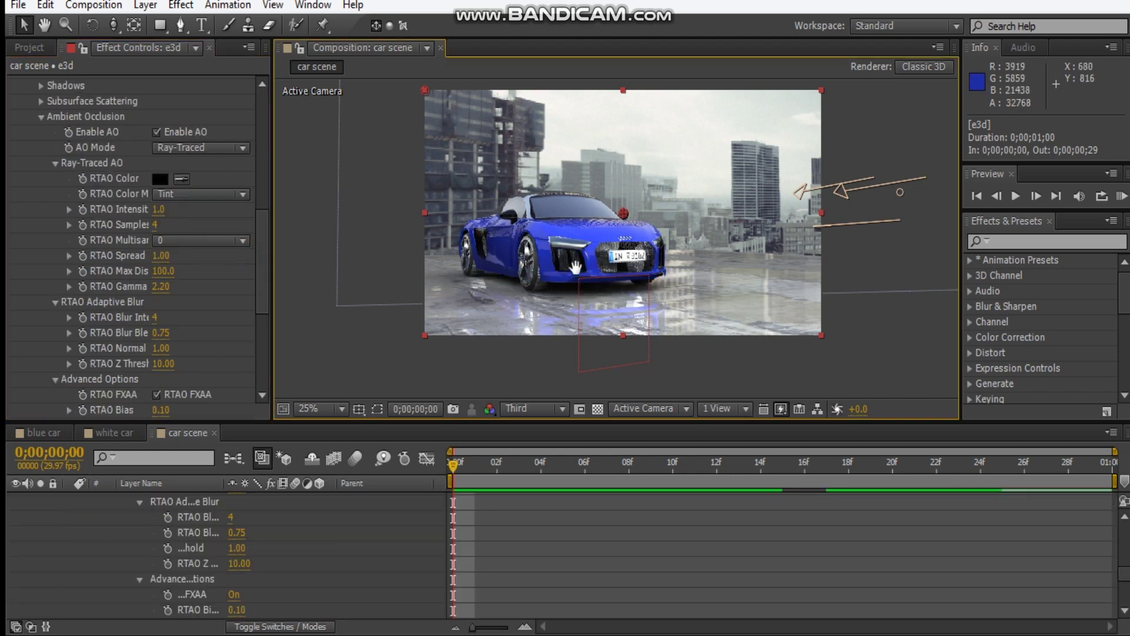
pyautogui.scroll(2, 580, 266)
pyautogui.scroll(-2, 592, 270)
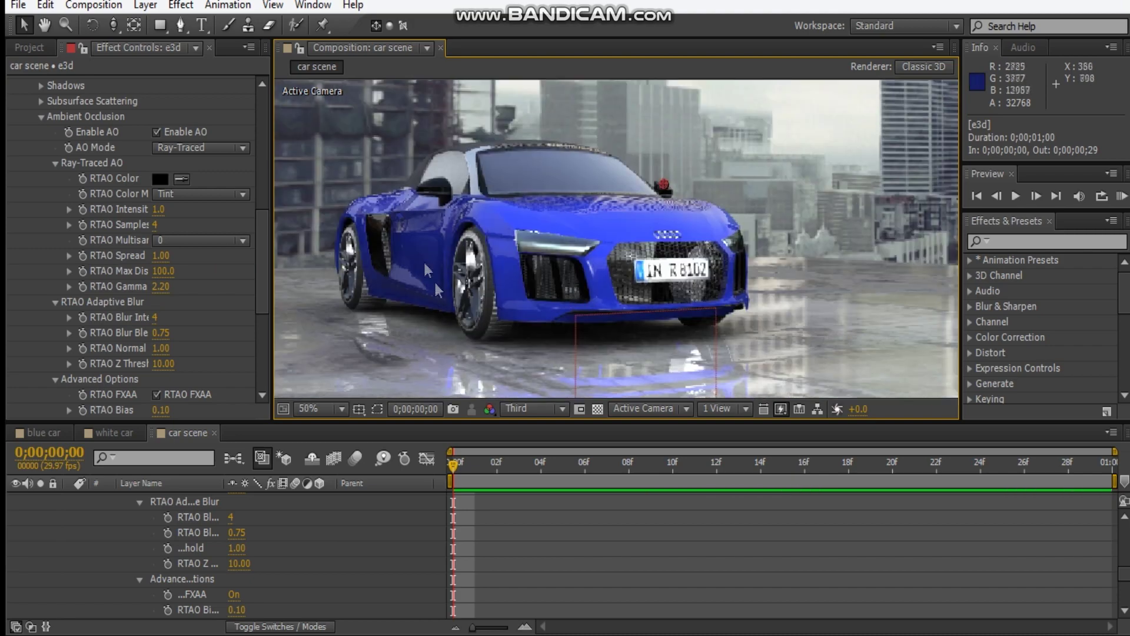
pyautogui.click(41, 117)
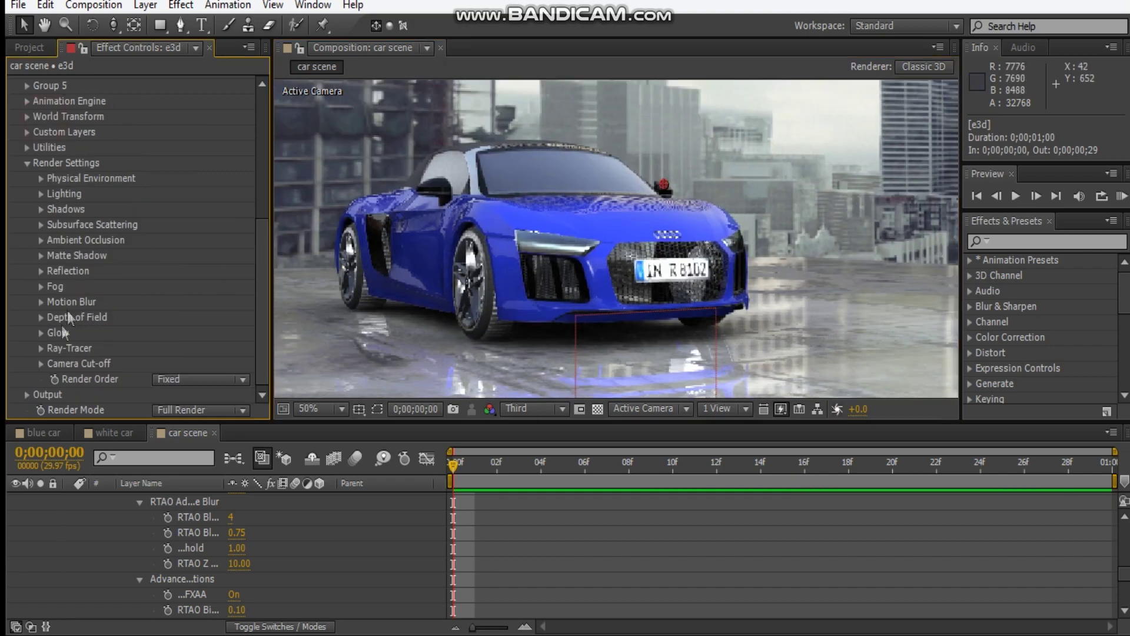
# Step: In the render output's Multi-Pass Mixer, set Diffuse to 1.20
pyautogui.click(27, 395)
pyautogui.scroll(-5, 29, 353)
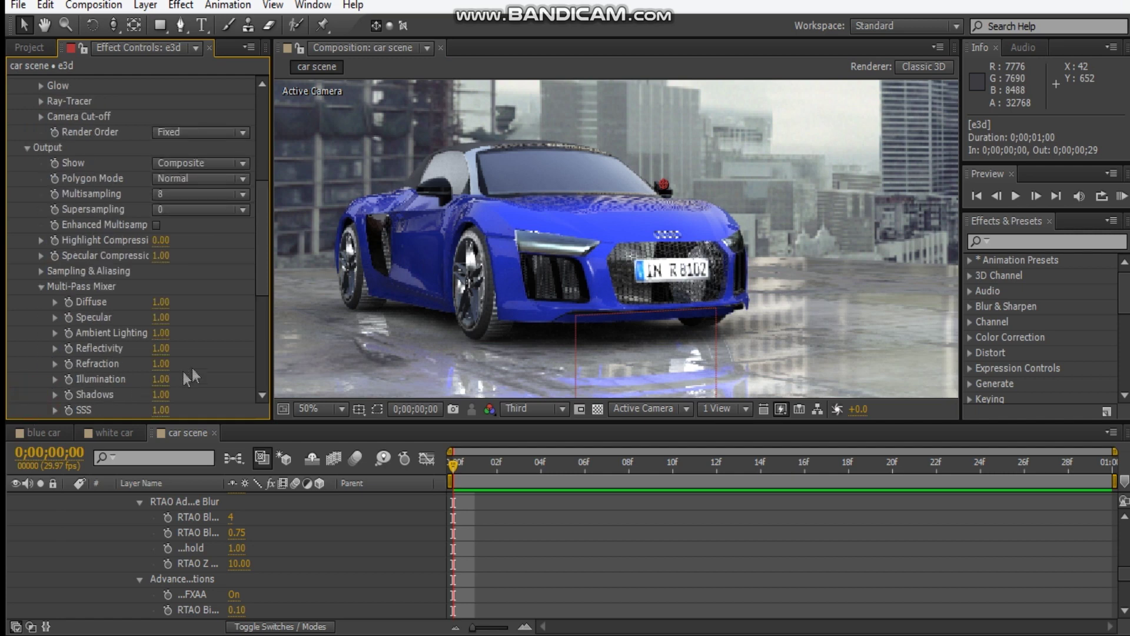
pyautogui.scroll(-1, 171, 259)
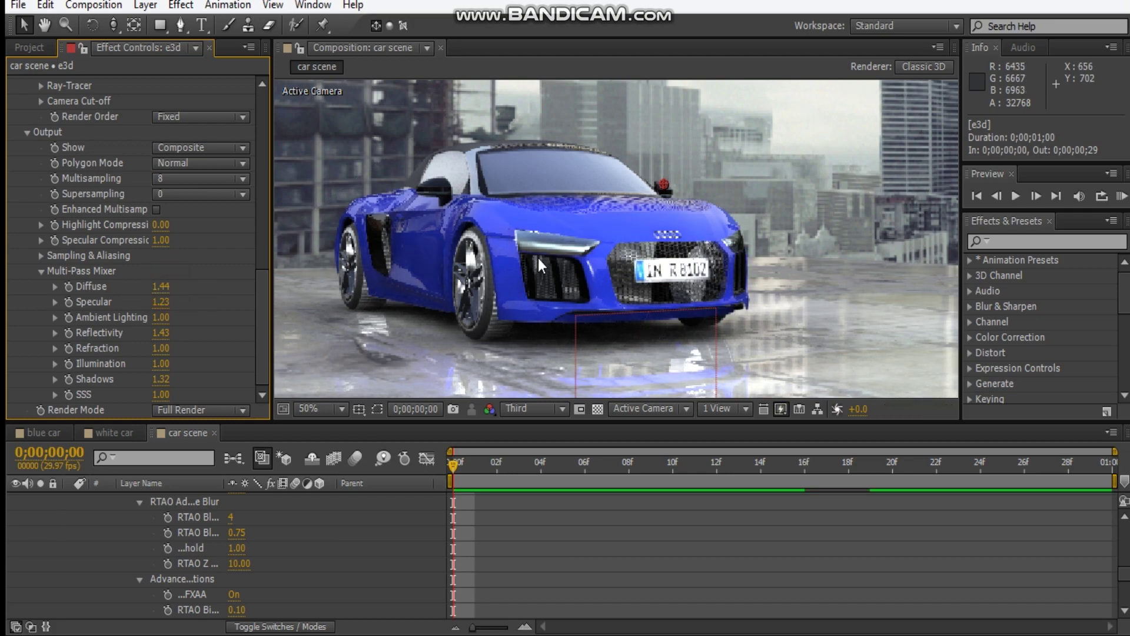
pyautogui.scroll(-2, 538, 258)
pyautogui.scroll(2, 554, 254)
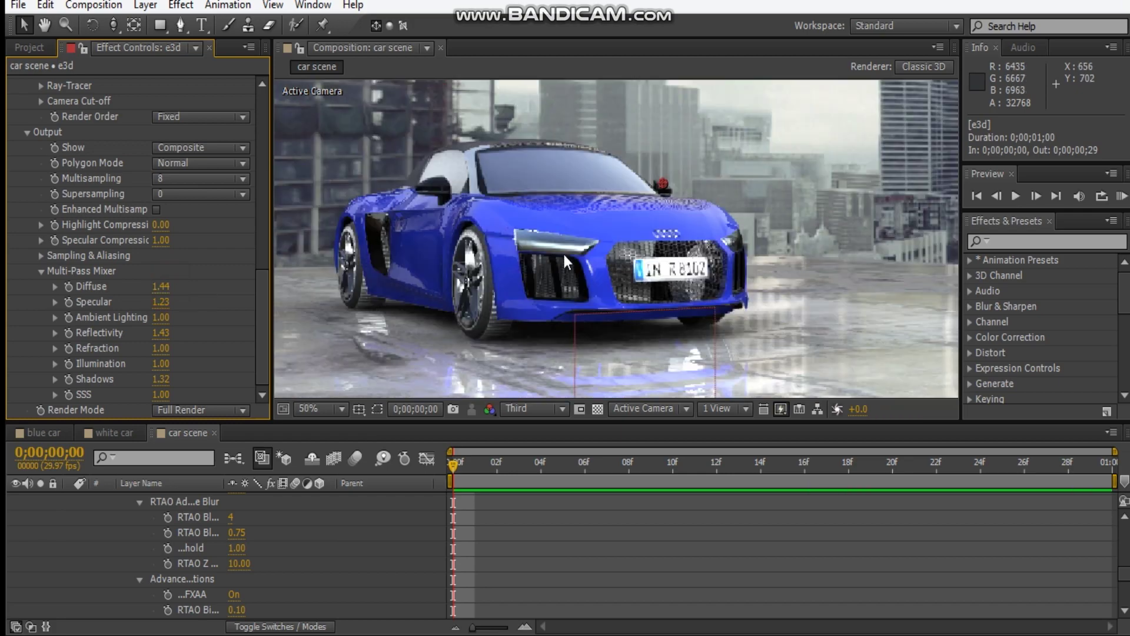
pyautogui.scroll(-2, 574, 249)
pyautogui.click(167, 289)
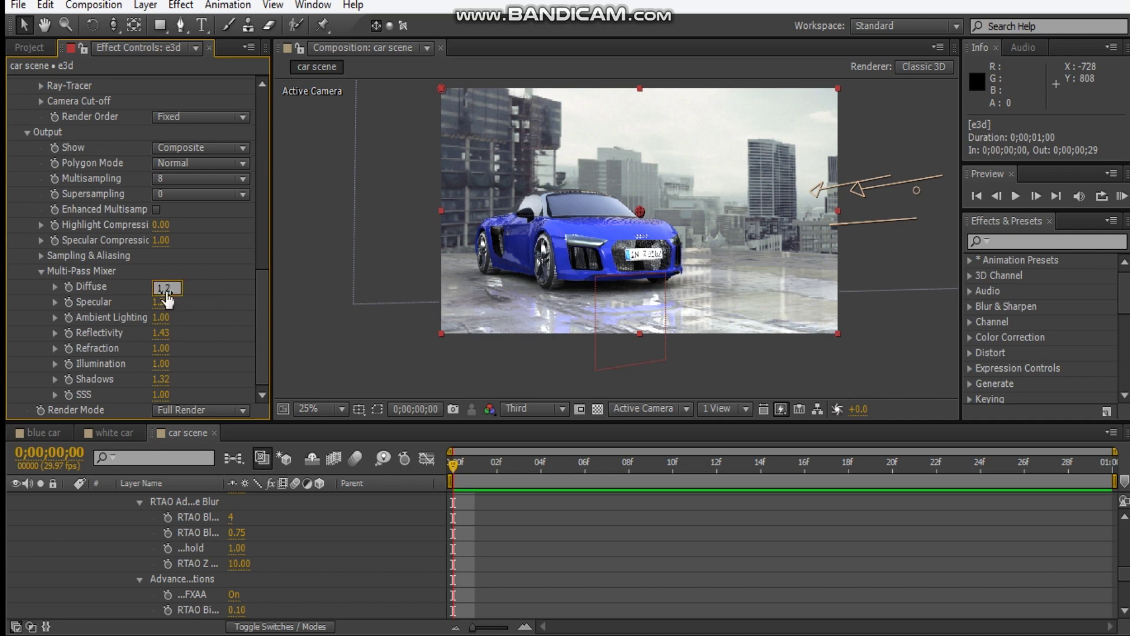
pyautogui.write('1.2')
pyautogui.press('Return')
pyautogui.scroll(2, 560, 264)
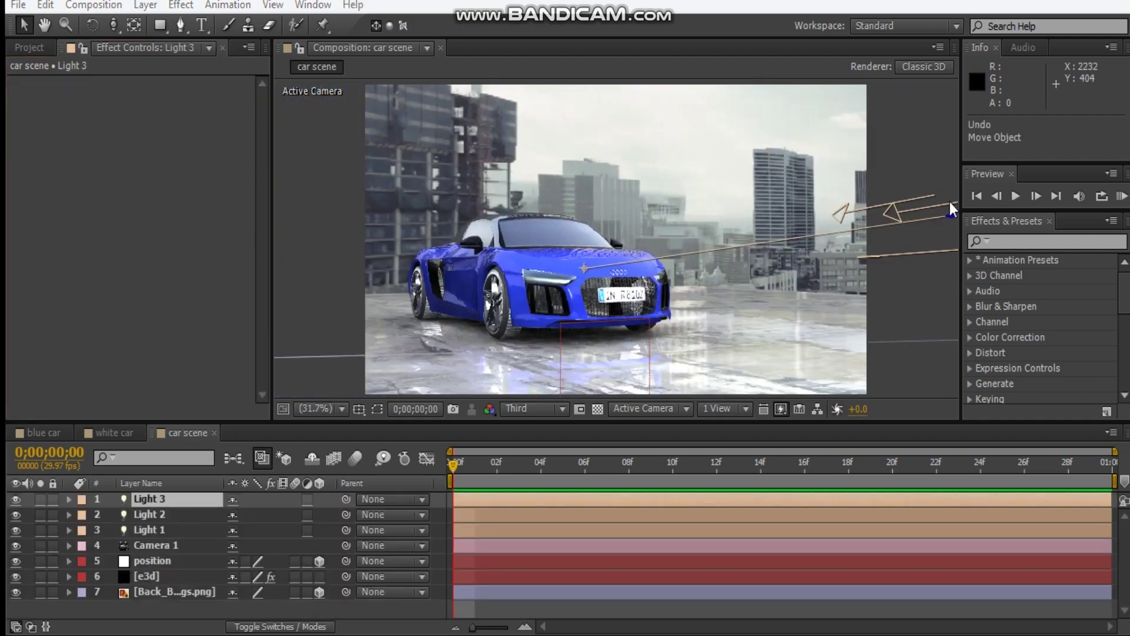
# Step: Add a second adjustment layer and name the two adjustment layers CC and Vignette
pyautogui.click(187, 440)
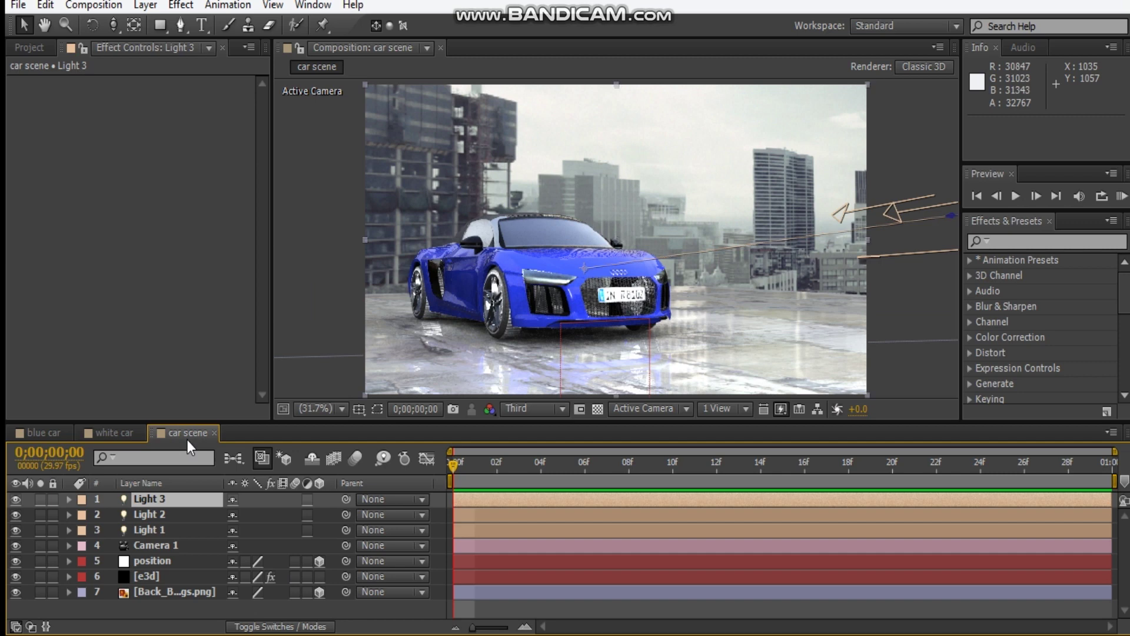
pyautogui.hotkey('ctrl', 'alt', 'y')
pyautogui.hotkey('ctrl', 'alt', 'y')
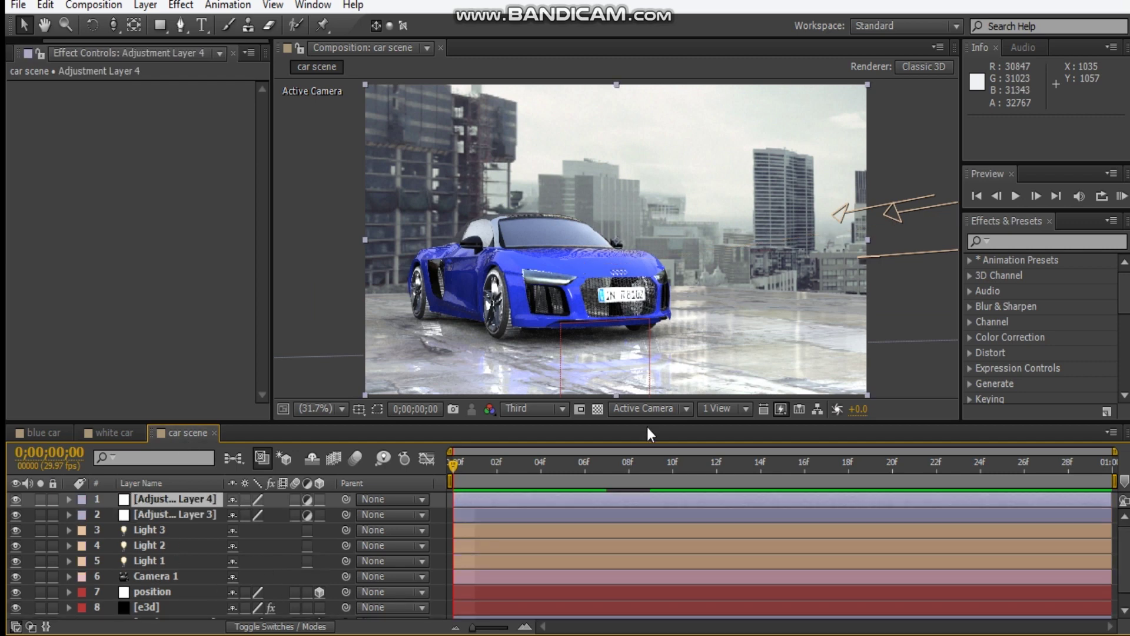
pyautogui.click(188, 516)
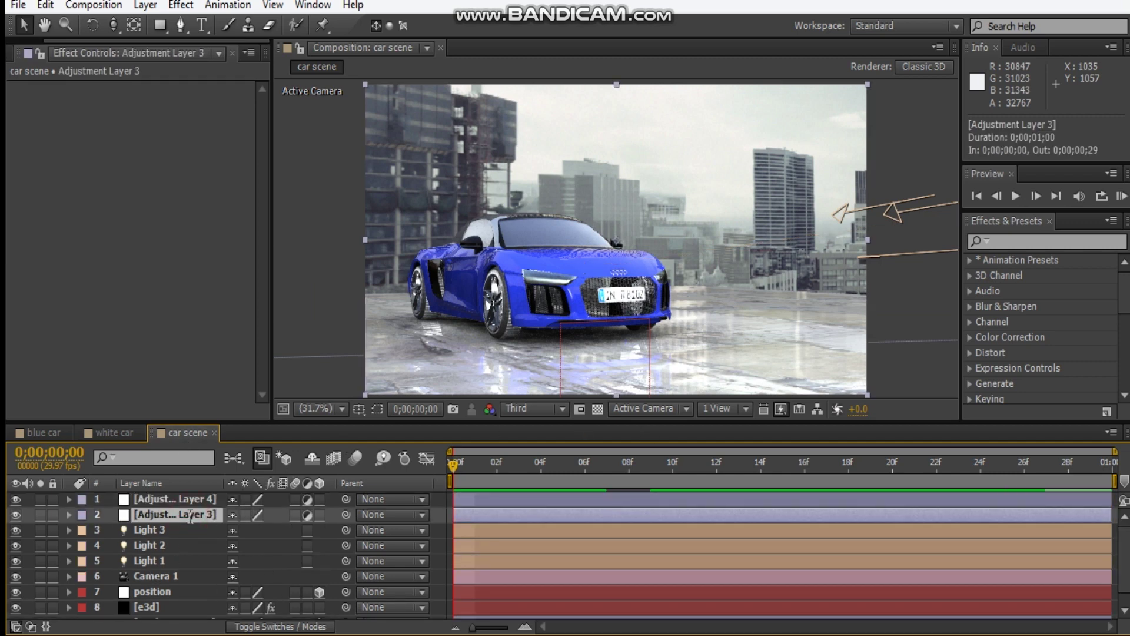
pyautogui.press('Return')
pyautogui.write('CC')
pyautogui.click(200, 498)
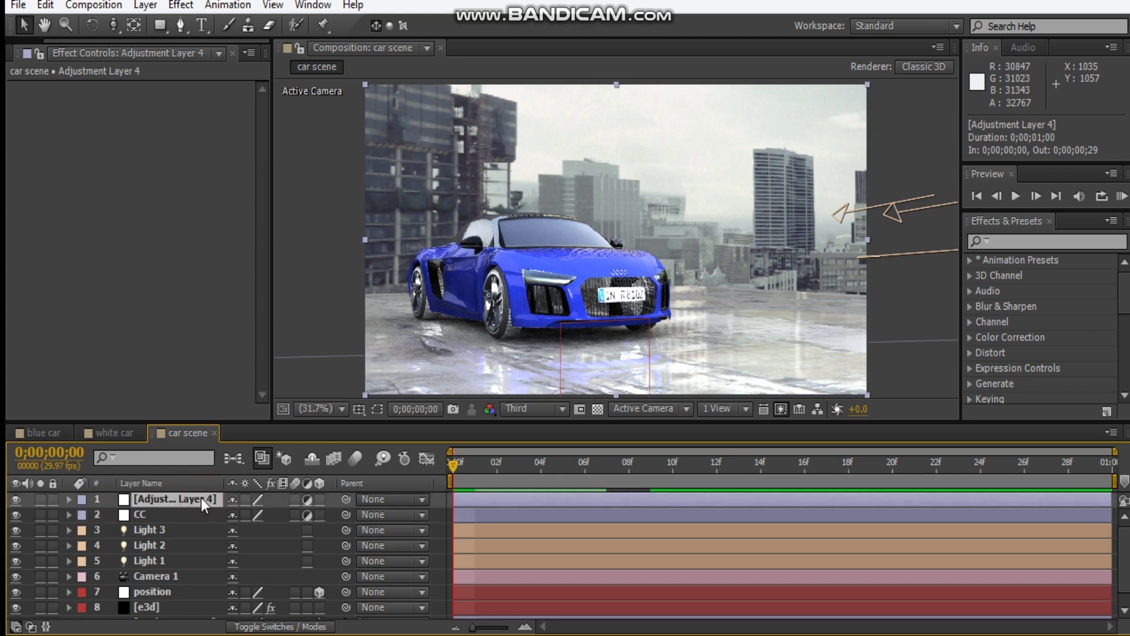
pyautogui.press('Return')
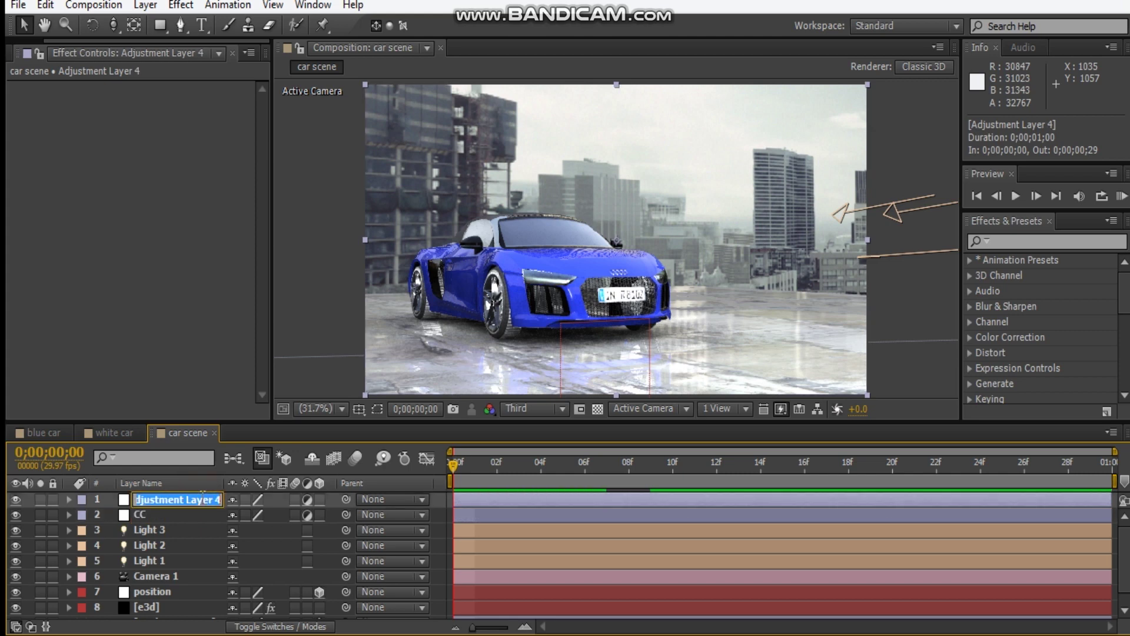
pyautogui.write('Vi')
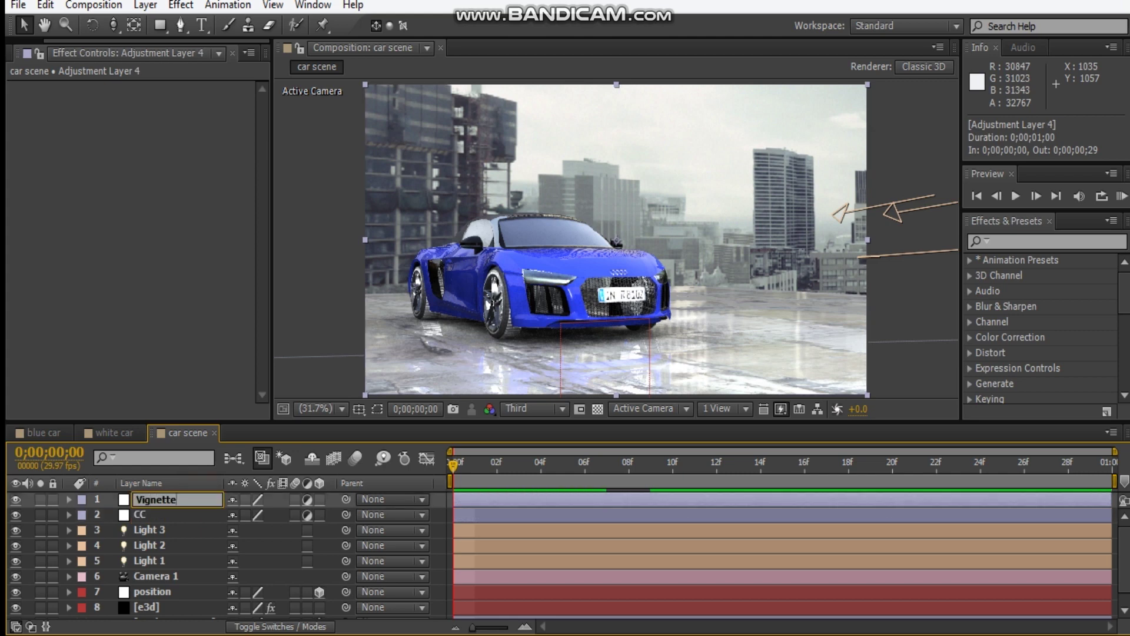
pyautogui.write('gnette')
# Step: Apply Tint and Curves effects to the CC layer
pyautogui.click(181, 513)
pyautogui.rightClick(115, 295)
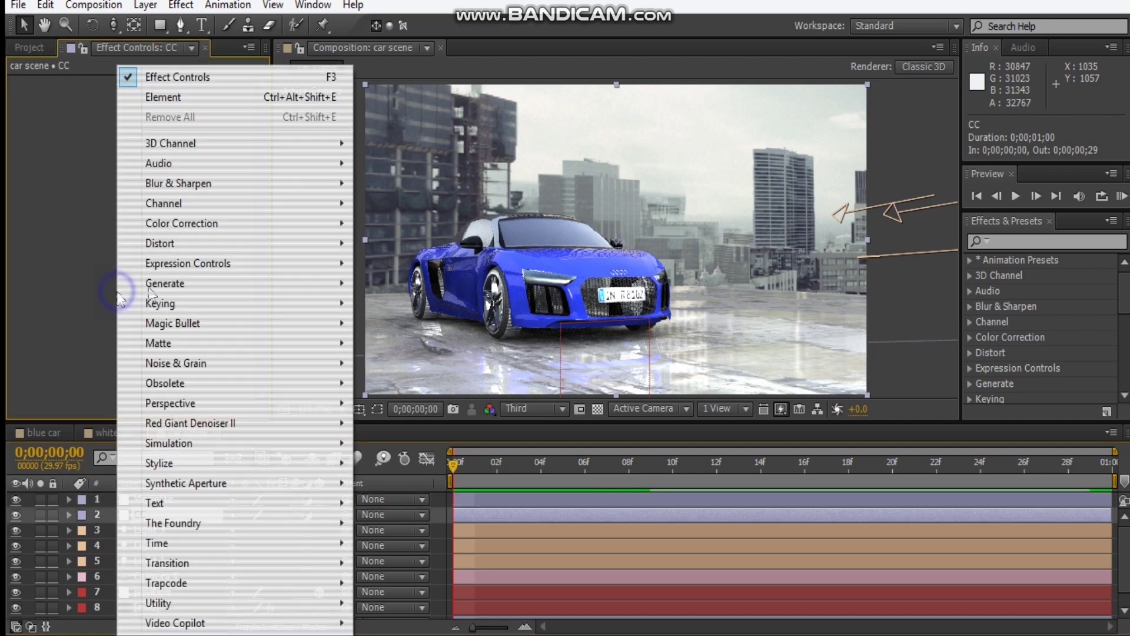
pyautogui.moveTo(214, 223)
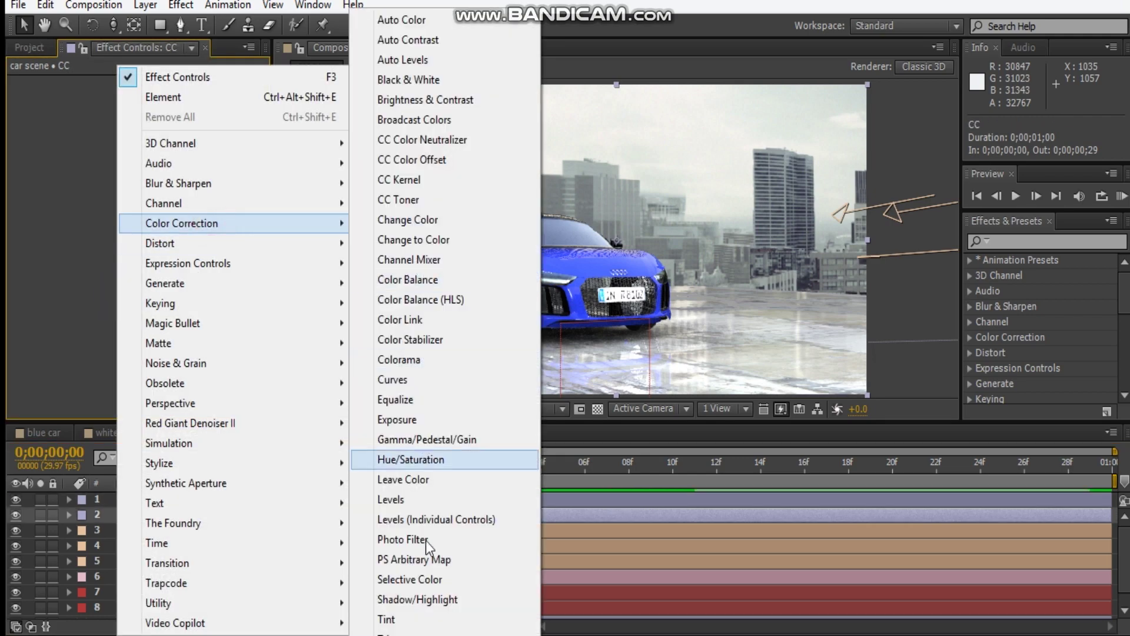
pyautogui.click(427, 615)
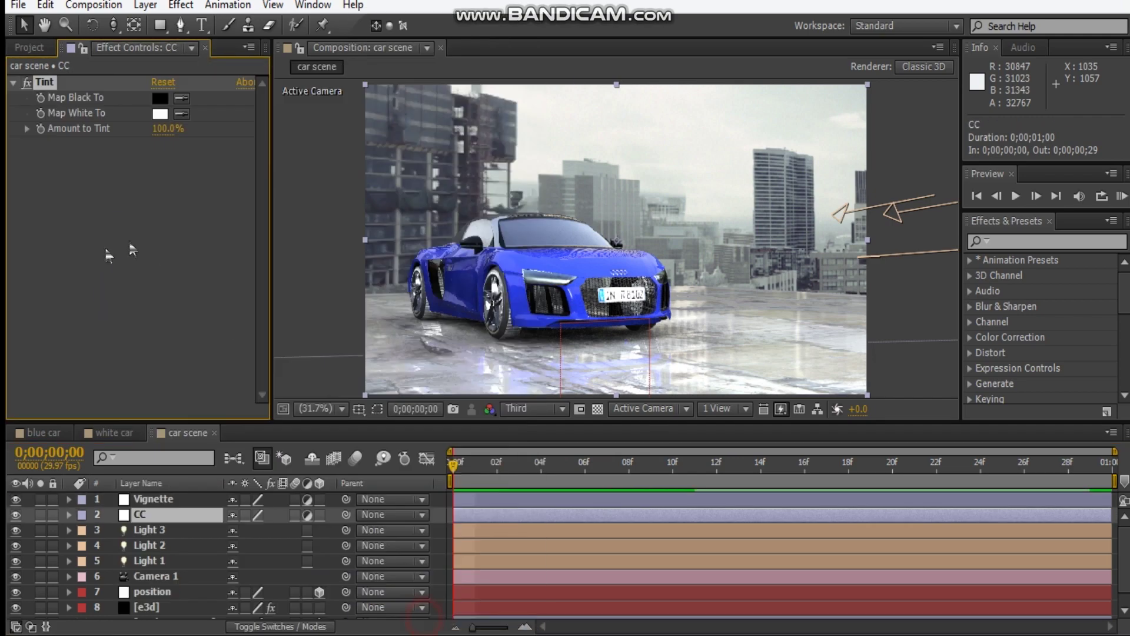
pyautogui.click(12, 82)
pyautogui.rightClick(116, 166)
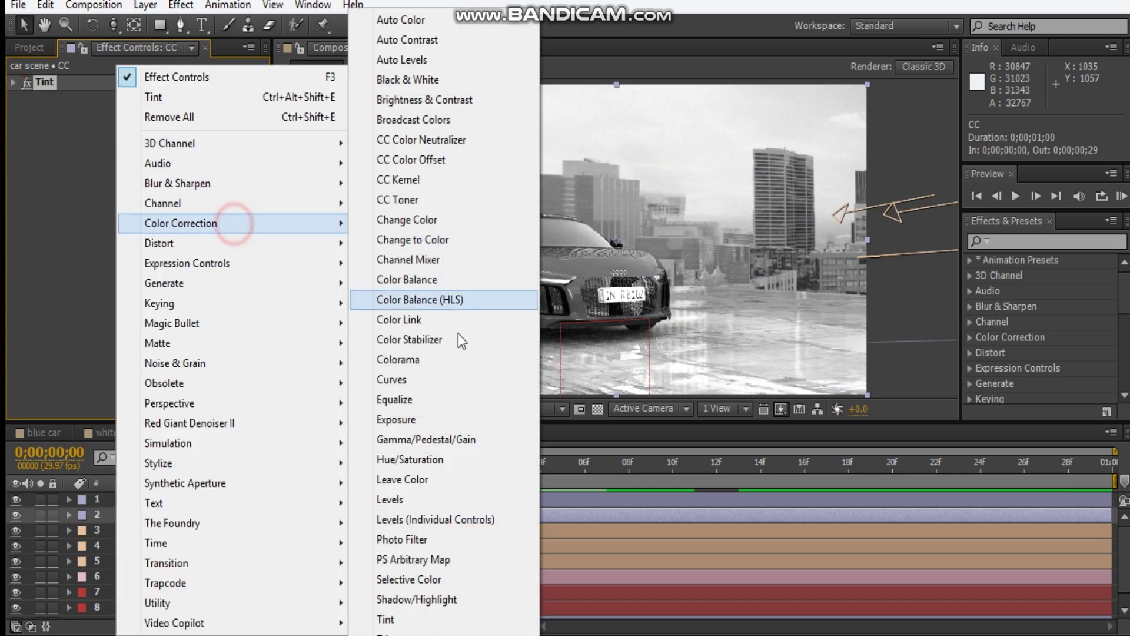
pyautogui.click(447, 379)
pyautogui.click(13, 97)
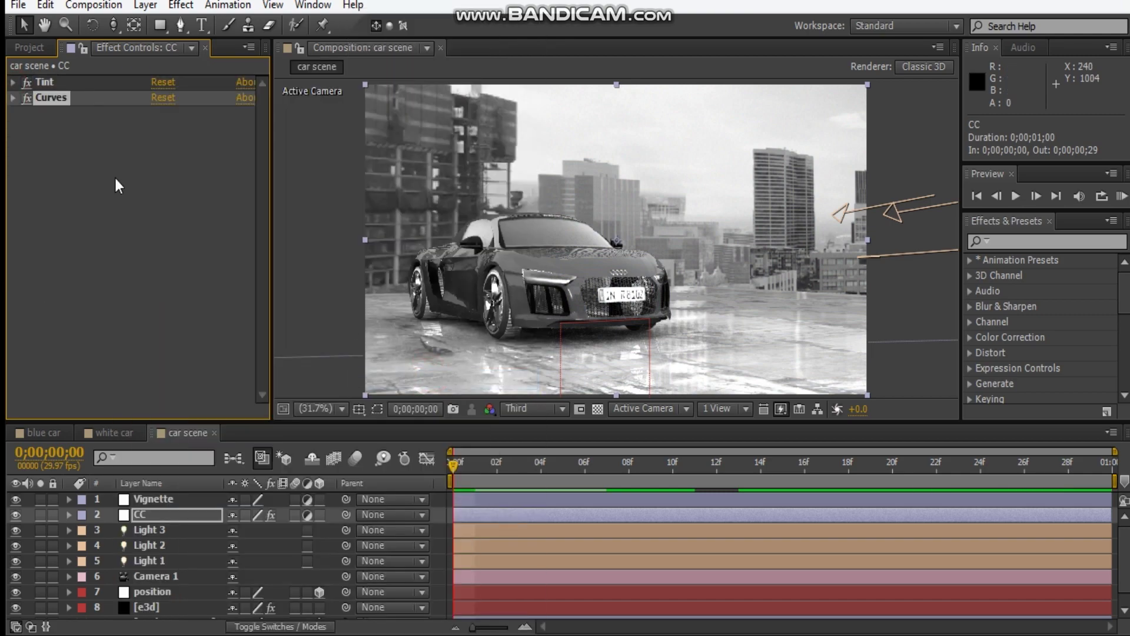
# Step: Jump to the last frame and add a Stylize Glow effect to CC
pyautogui.press('End')
pyautogui.rightClick(118, 186)
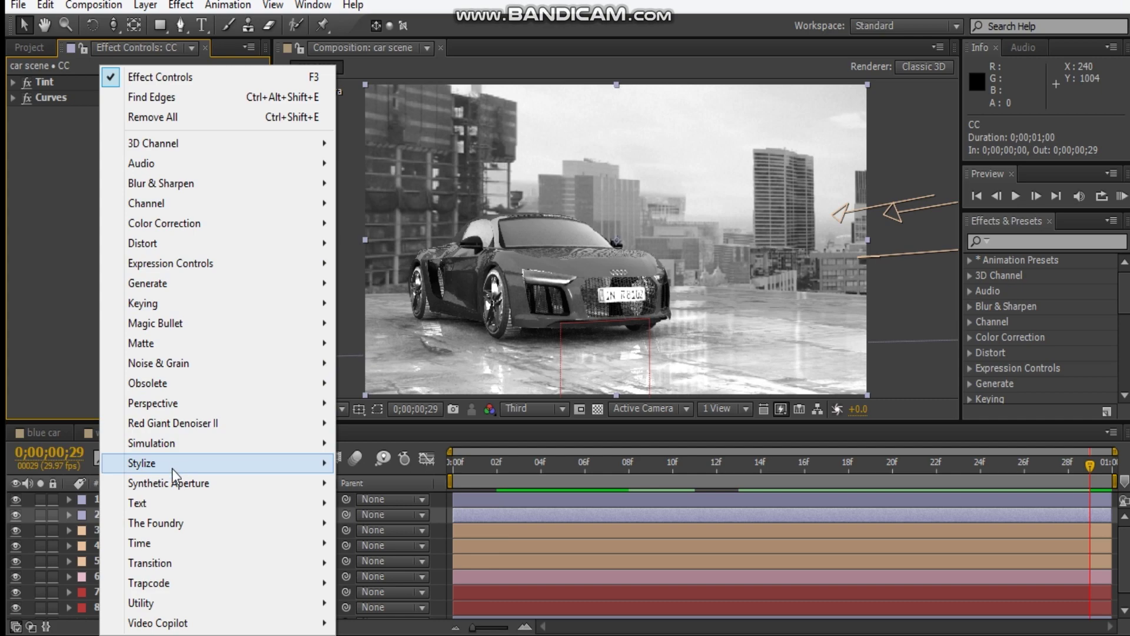
pyautogui.click(172, 464)
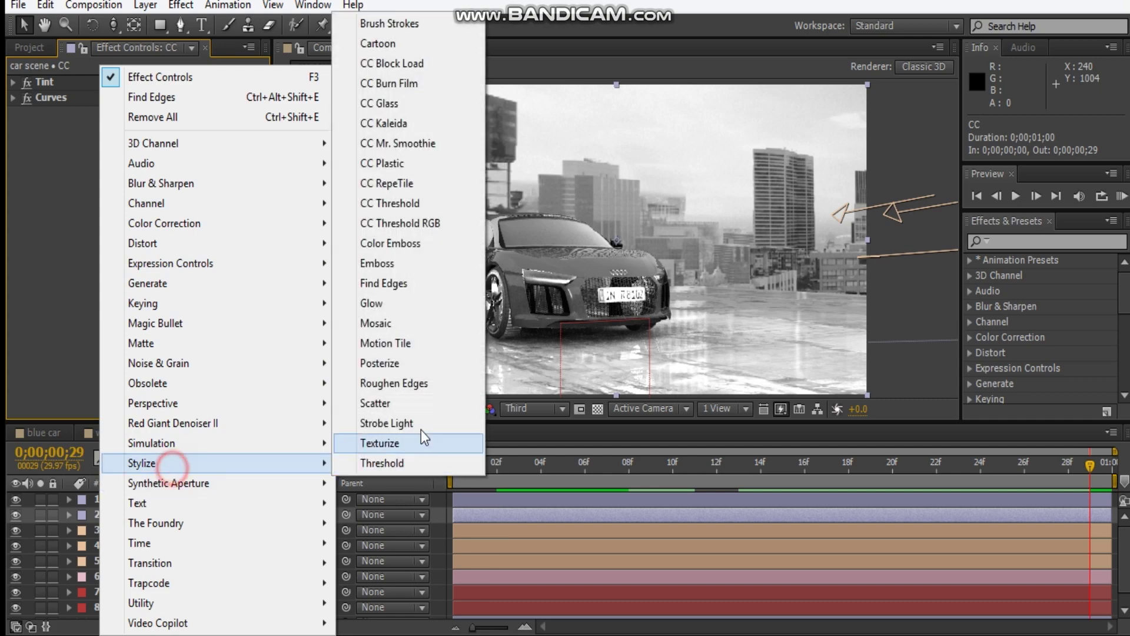
pyautogui.click(383, 304)
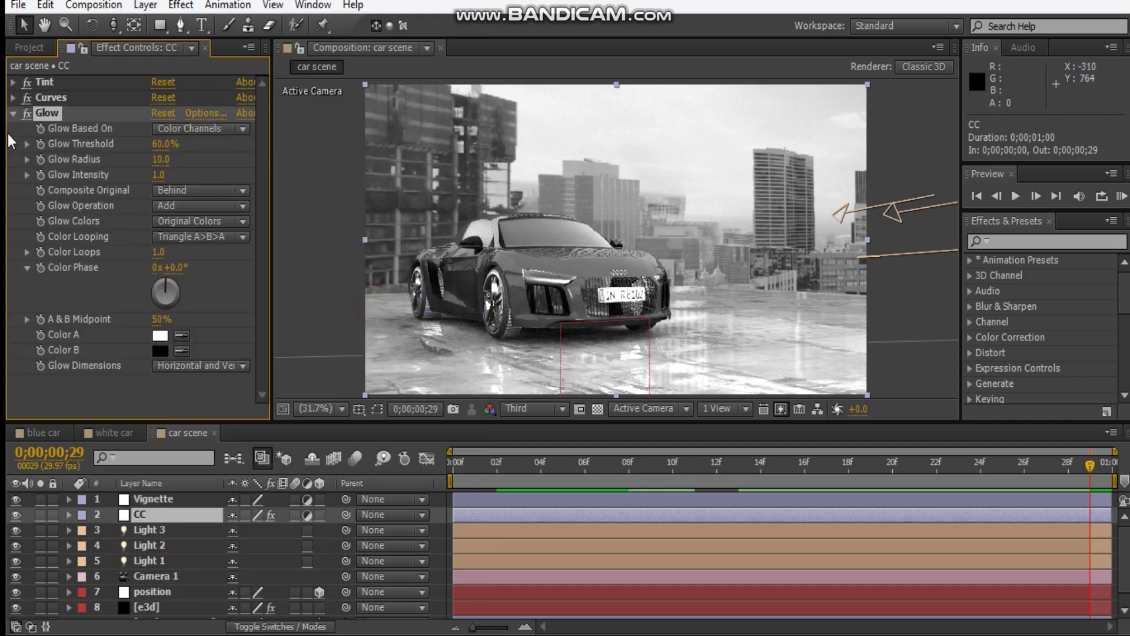
pyautogui.click(13, 113)
# Step: Add Magic Bullet Looks to CC and drag Curves below Looks
pyautogui.rightClick(98, 183)
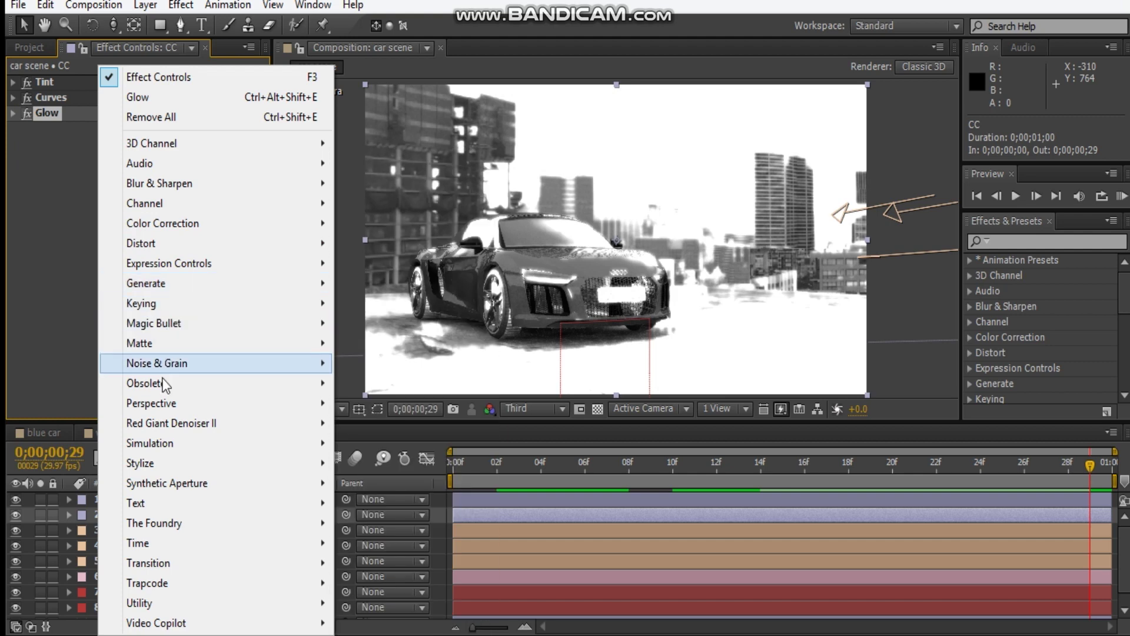
pyautogui.click(165, 323)
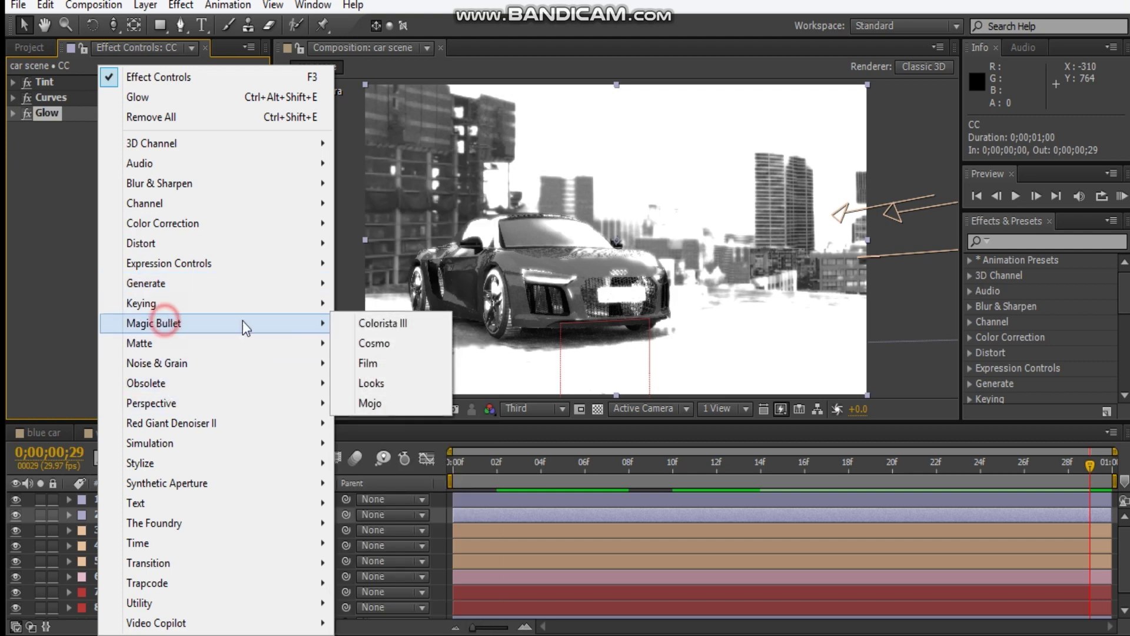
pyautogui.click(412, 383)
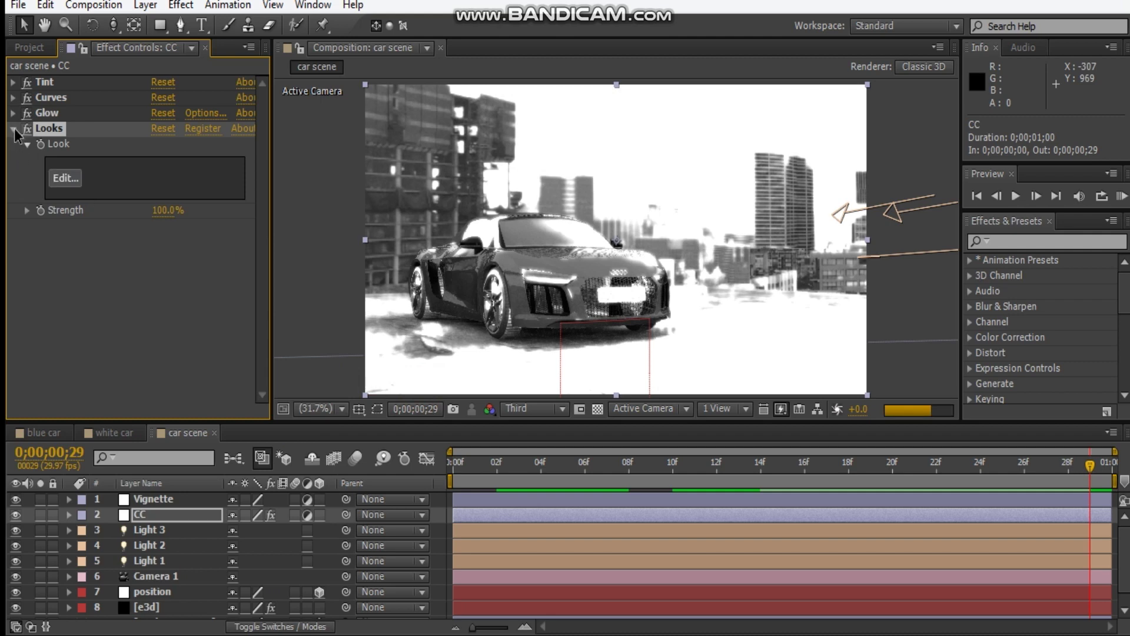
pyautogui.click(14, 130)
pyautogui.click(73, 179)
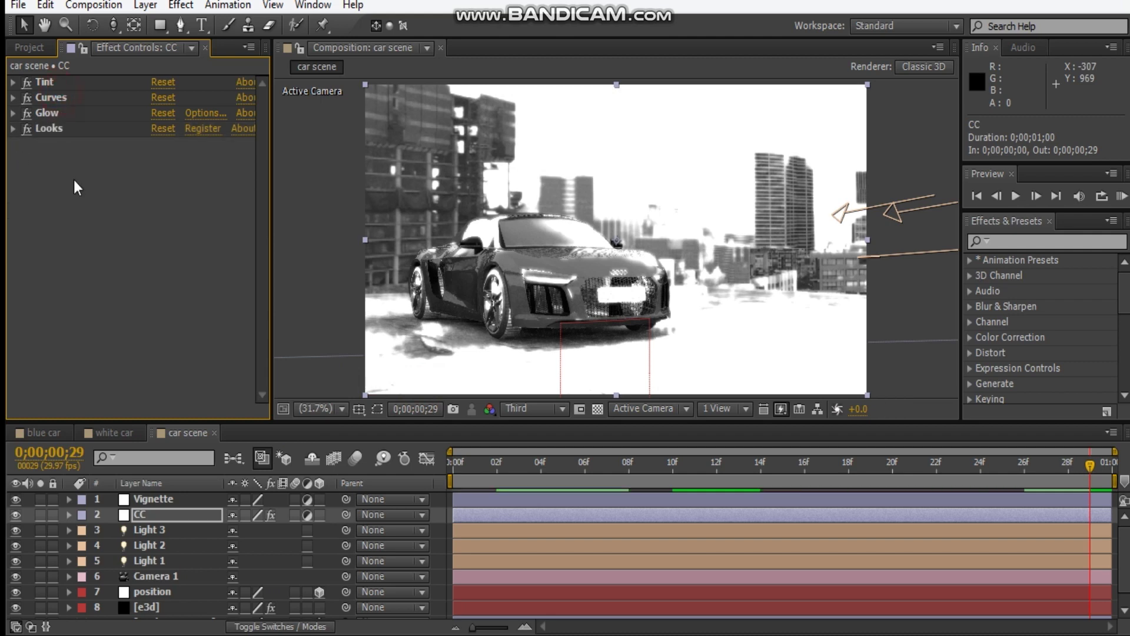
pyautogui.moveTo(56, 97); pyautogui.dragTo(97, 186)
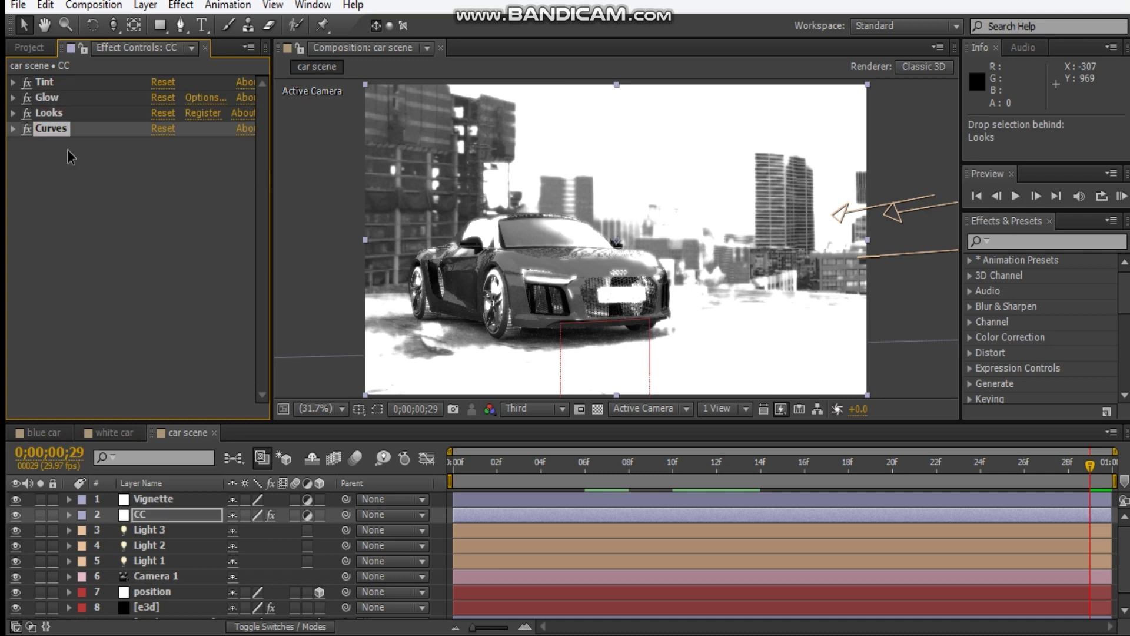
# Step: Disable all four effects, then re-enable Tint with Amount to Tint at 20%
pyautogui.moveTo(27, 82); pyautogui.dragTo(27, 120)
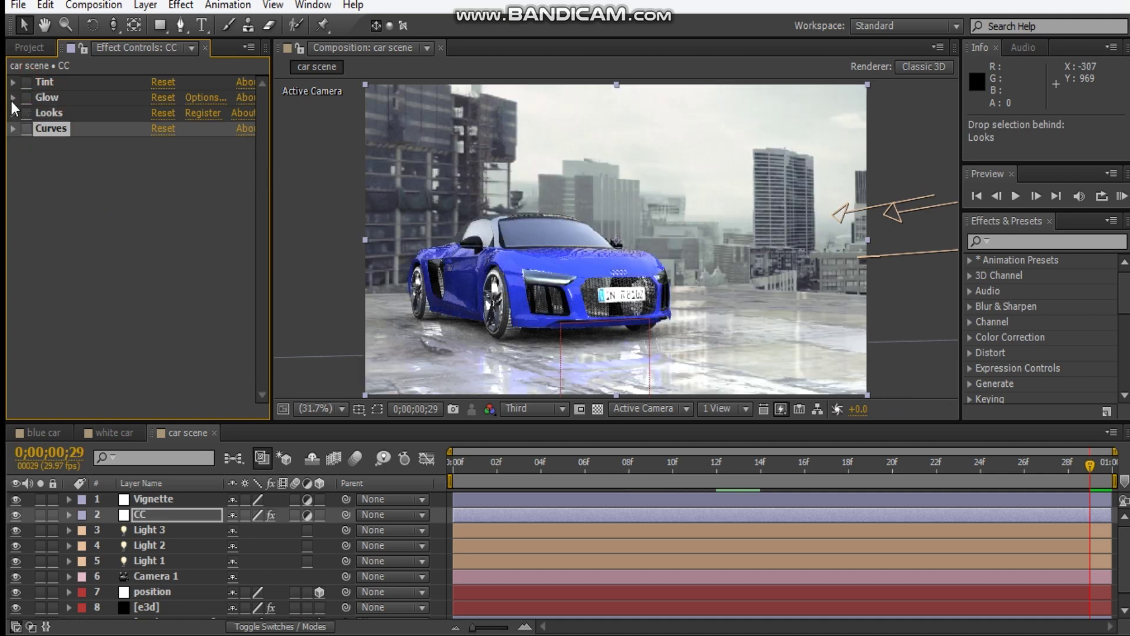
pyautogui.click(23, 83)
pyautogui.click(14, 83)
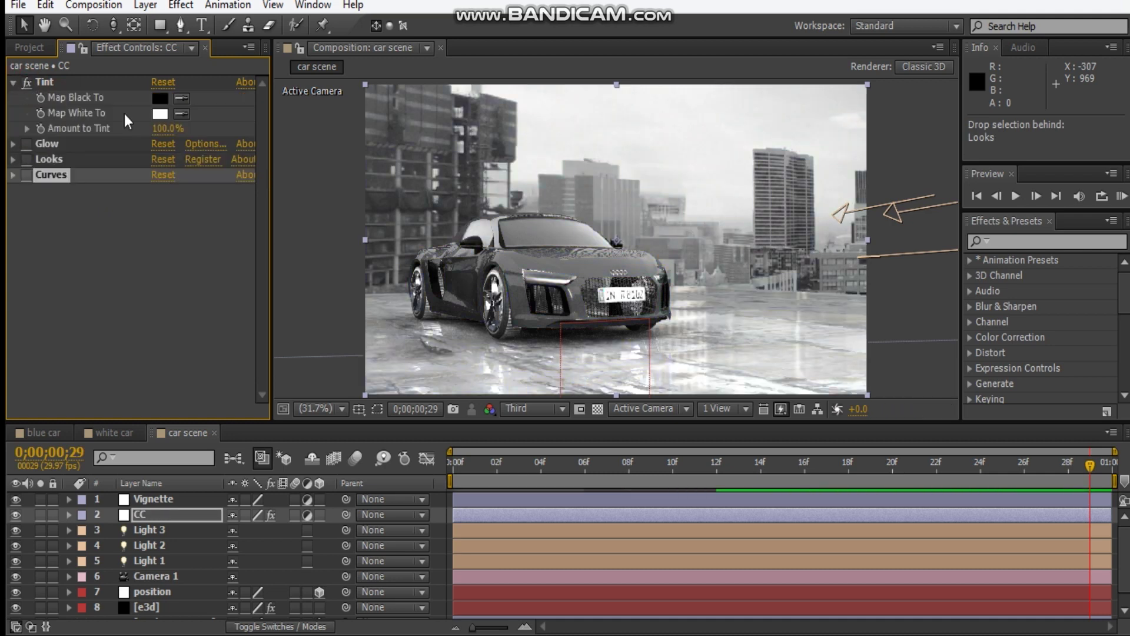
pyautogui.write('20')
pyautogui.press('Return')
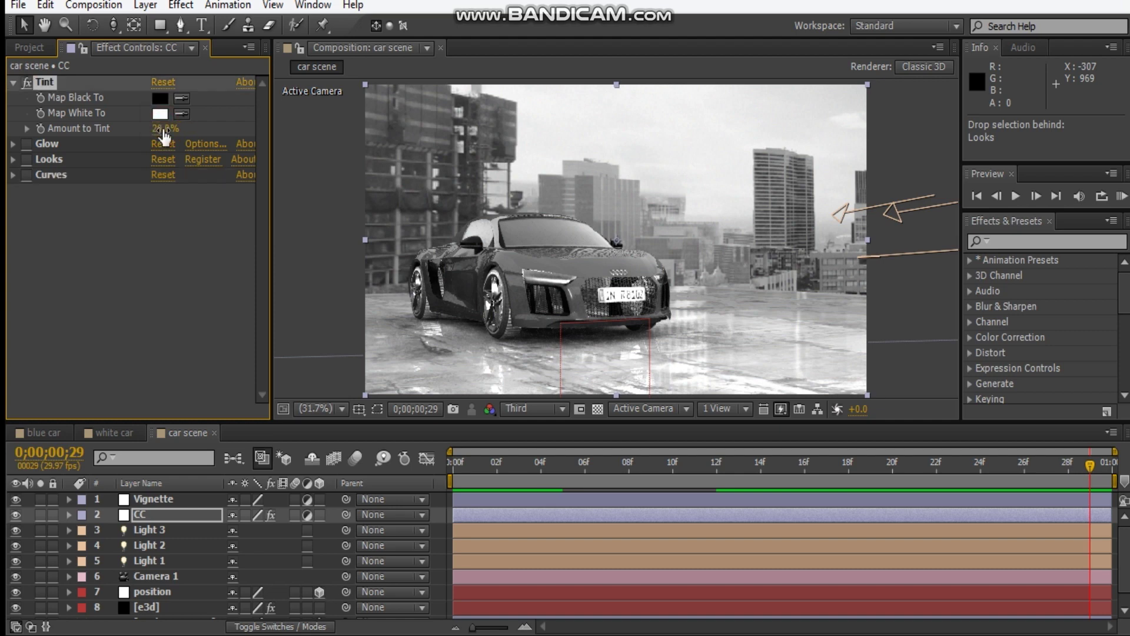
# Step: Re-enable Glow with intensity 0.1, threshold 87.5% and radius 335
pyautogui.click(25, 144)
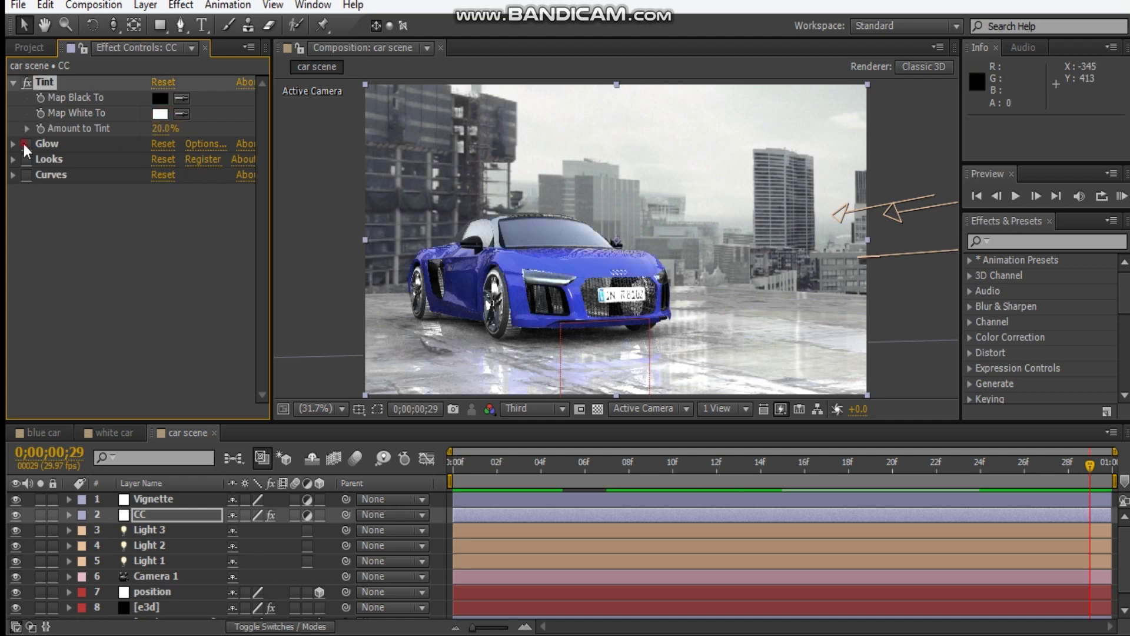
pyautogui.moveTo(161, 206); pyautogui.dragTo(164, 208)
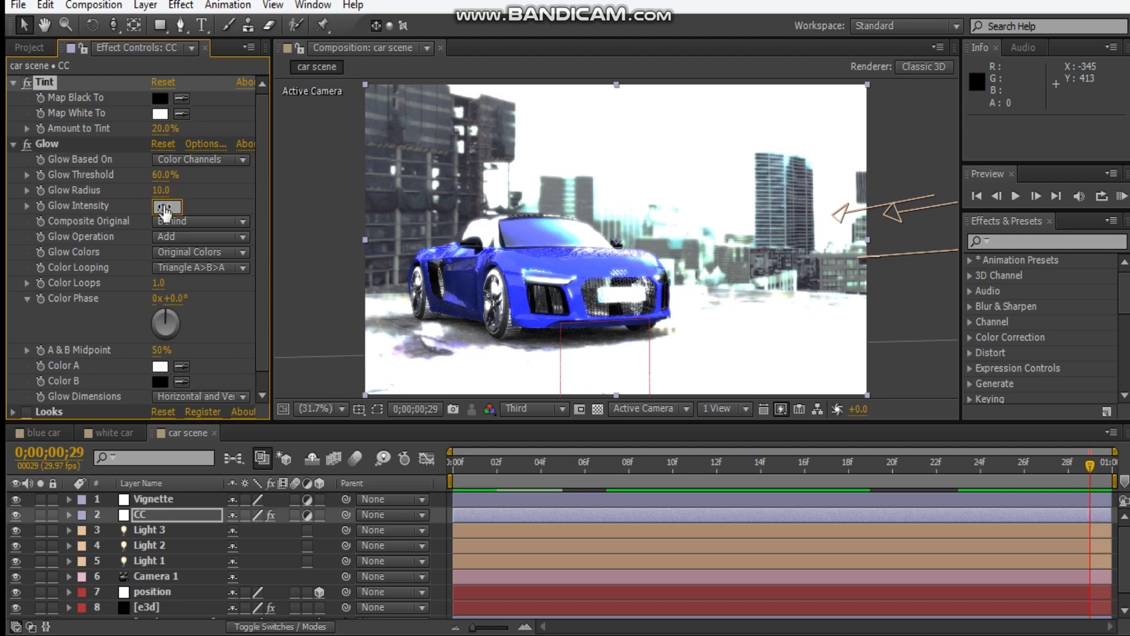
pyautogui.write('0.1')
pyautogui.press('Return')
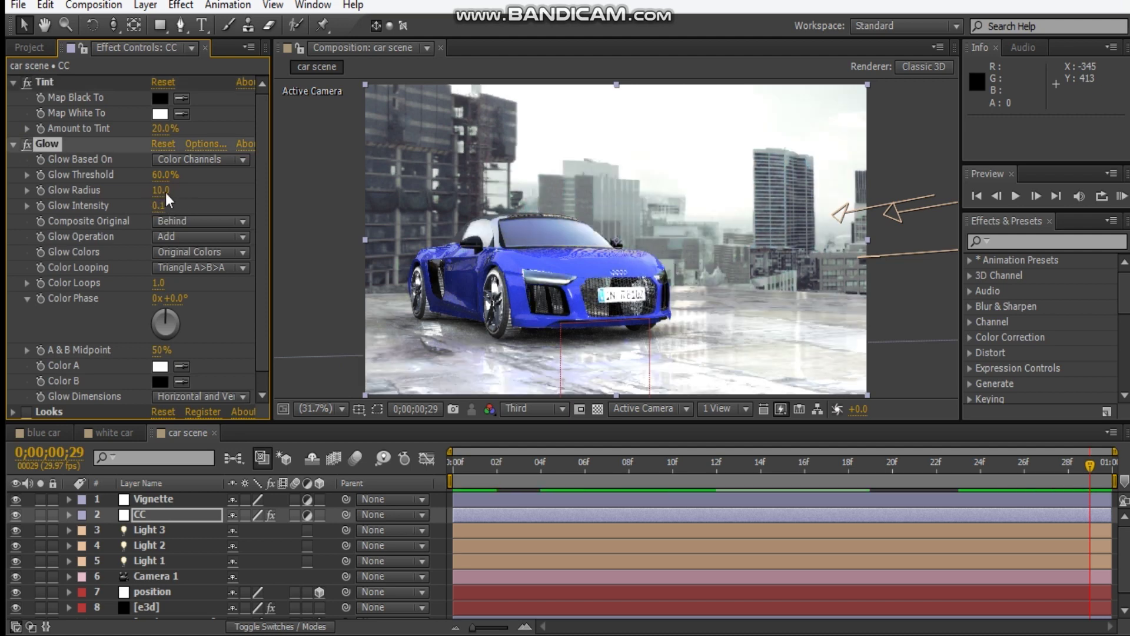
pyautogui.moveTo(192, 175); pyautogui.dragTo(256, 176)
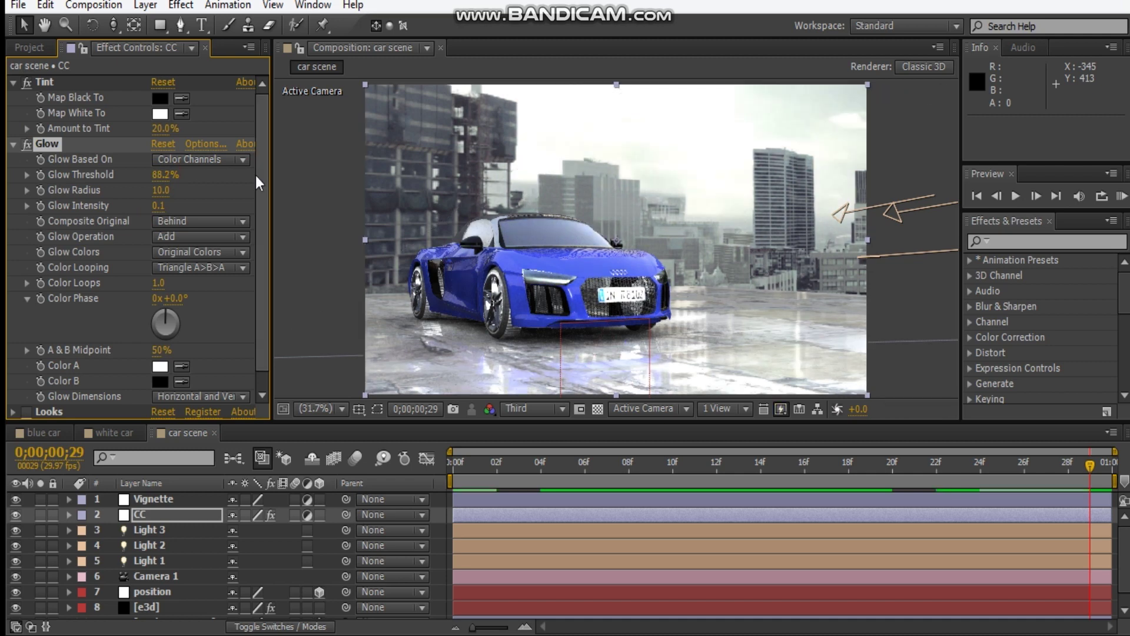
pyautogui.moveTo(161, 192); pyautogui.dragTo(162, 195)
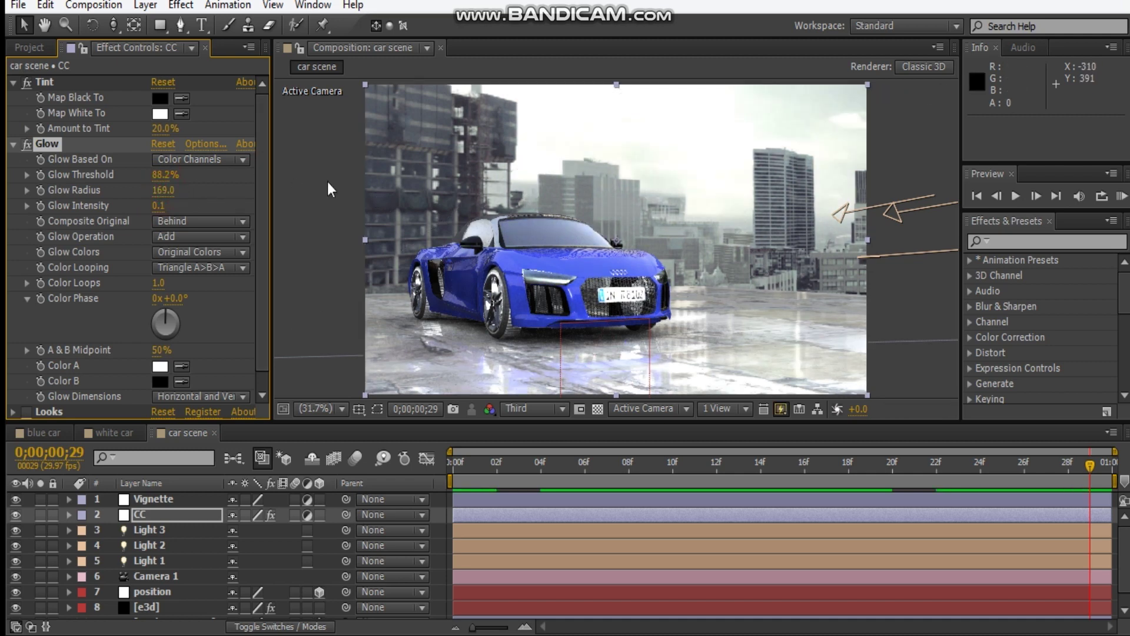
pyautogui.moveTo(647, 214); pyautogui.dragTo(617, 202)
pyautogui.moveTo(165, 175); pyautogui.dragTo(162, 175)
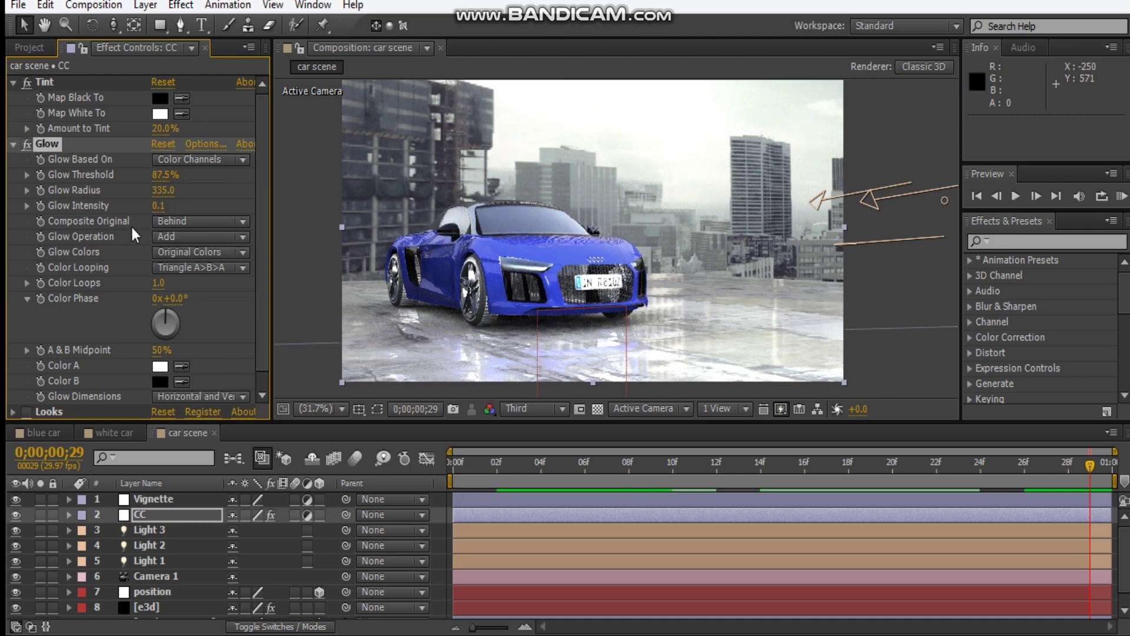
pyautogui.click(13, 145)
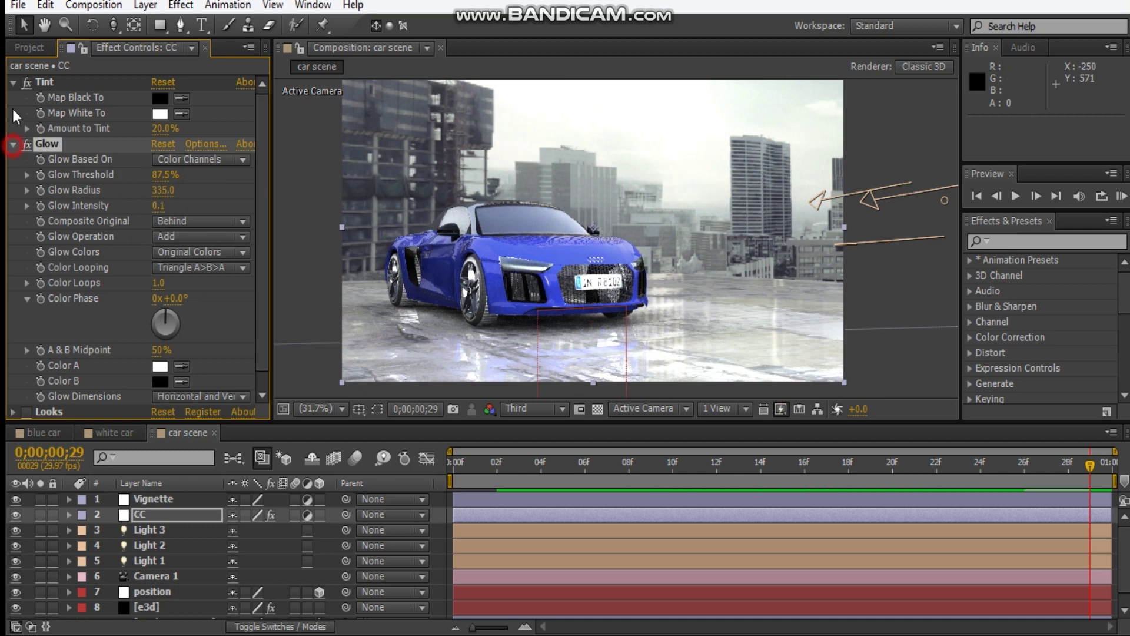
pyautogui.click(13, 82)
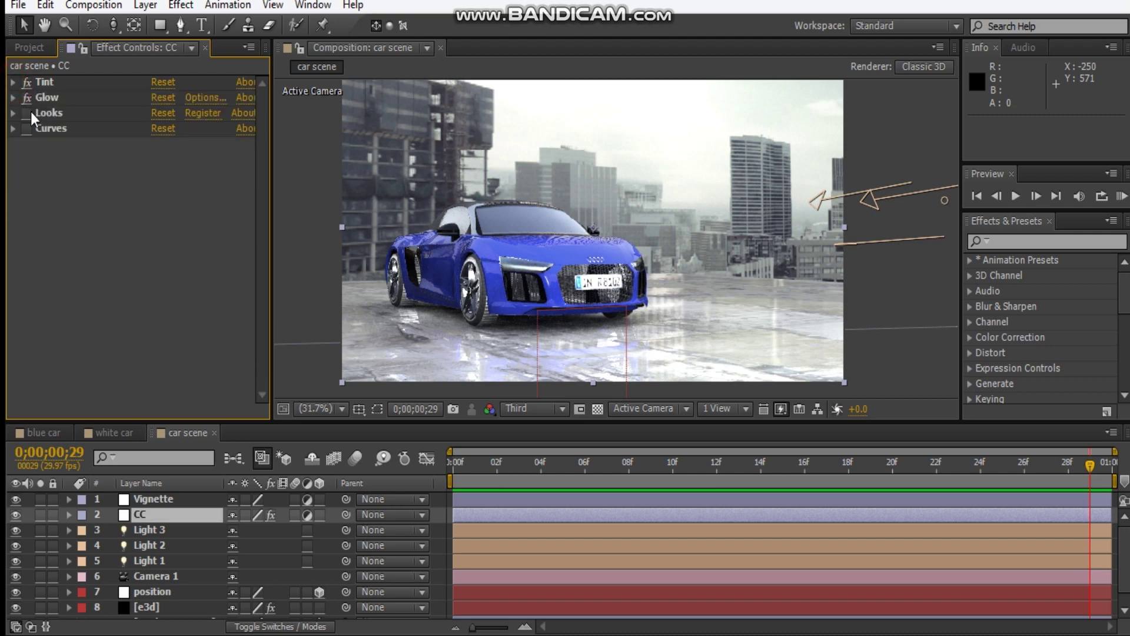
# Step: Pick the Blockbuster Classic Tension look in the Looks editor, check its Colorista wheels, and apply it
pyautogui.click(13, 113)
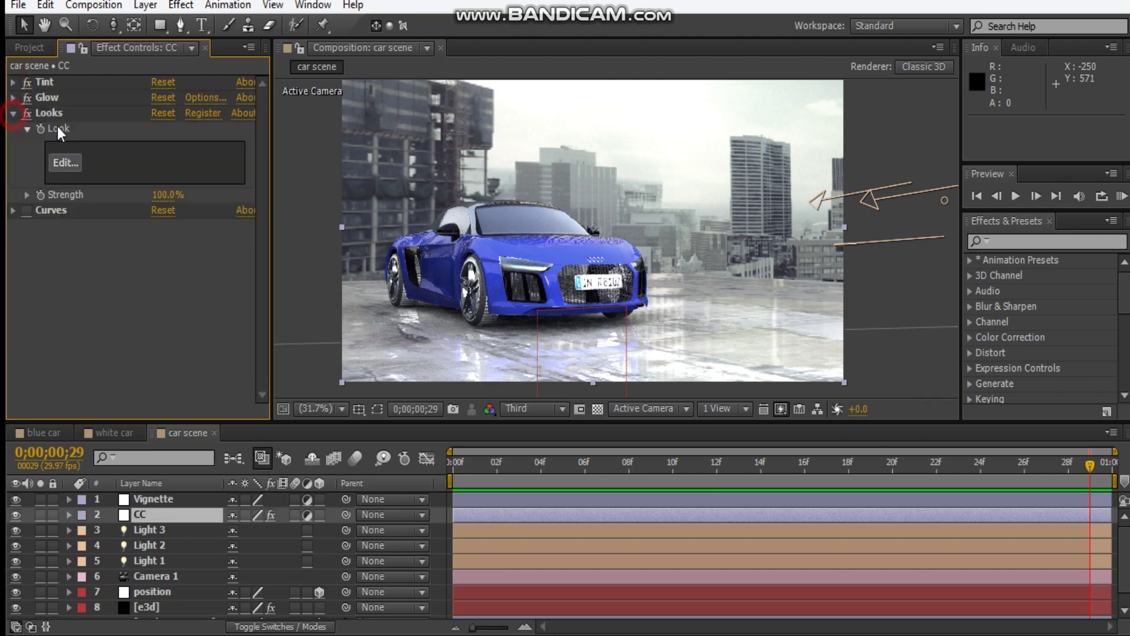
pyautogui.click(64, 163)
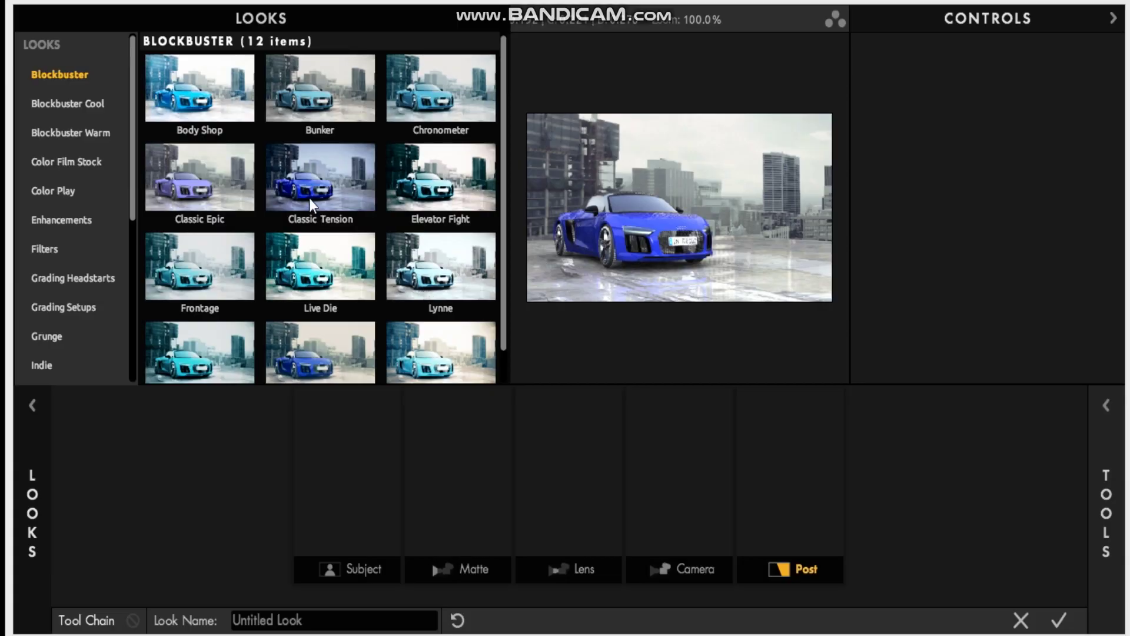
pyautogui.click(311, 199)
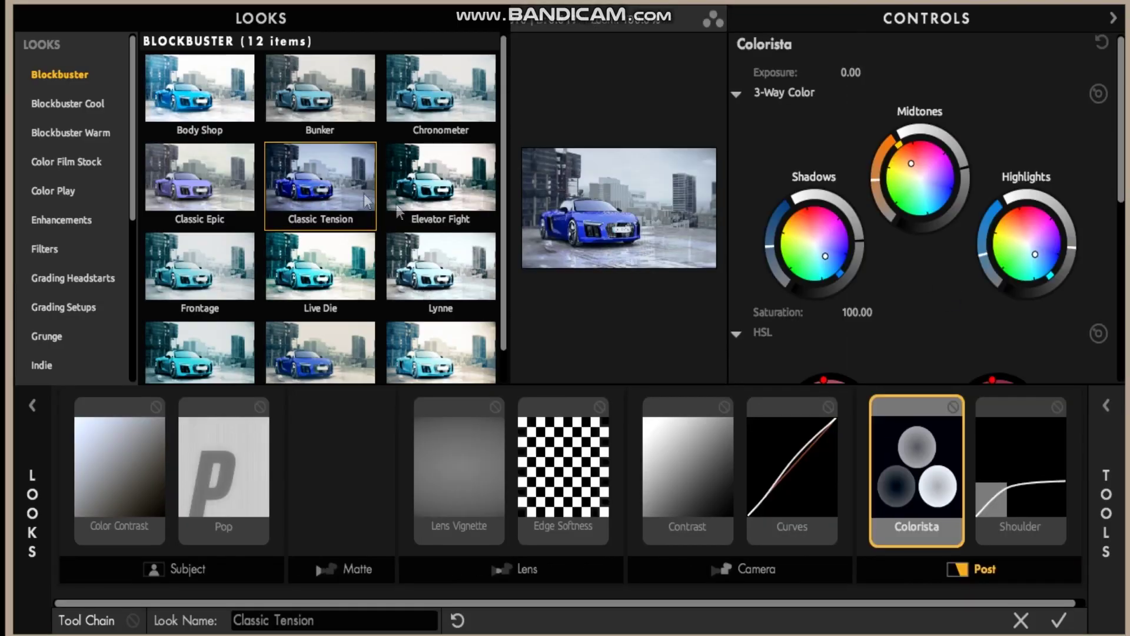
pyautogui.click(322, 186)
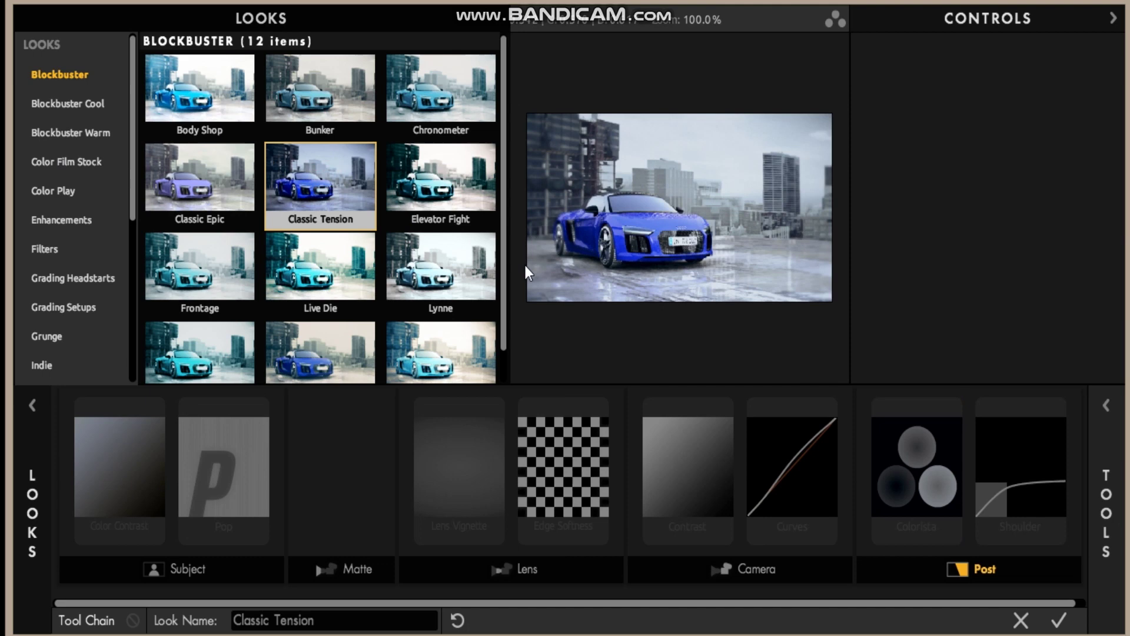
pyautogui.click(917, 471)
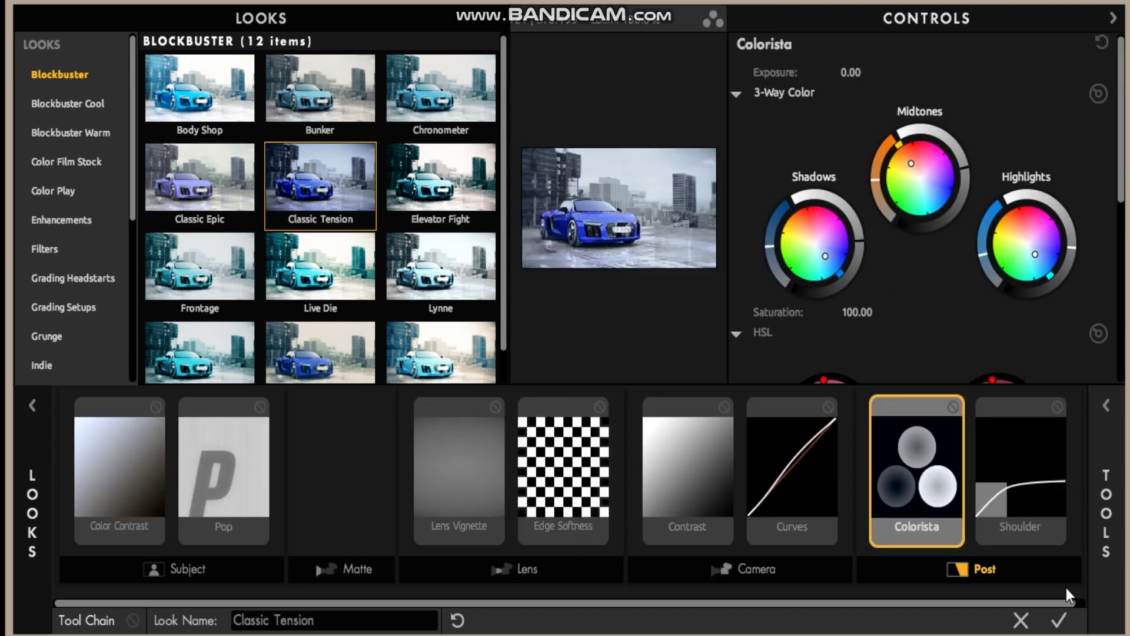
pyautogui.click(1058, 622)
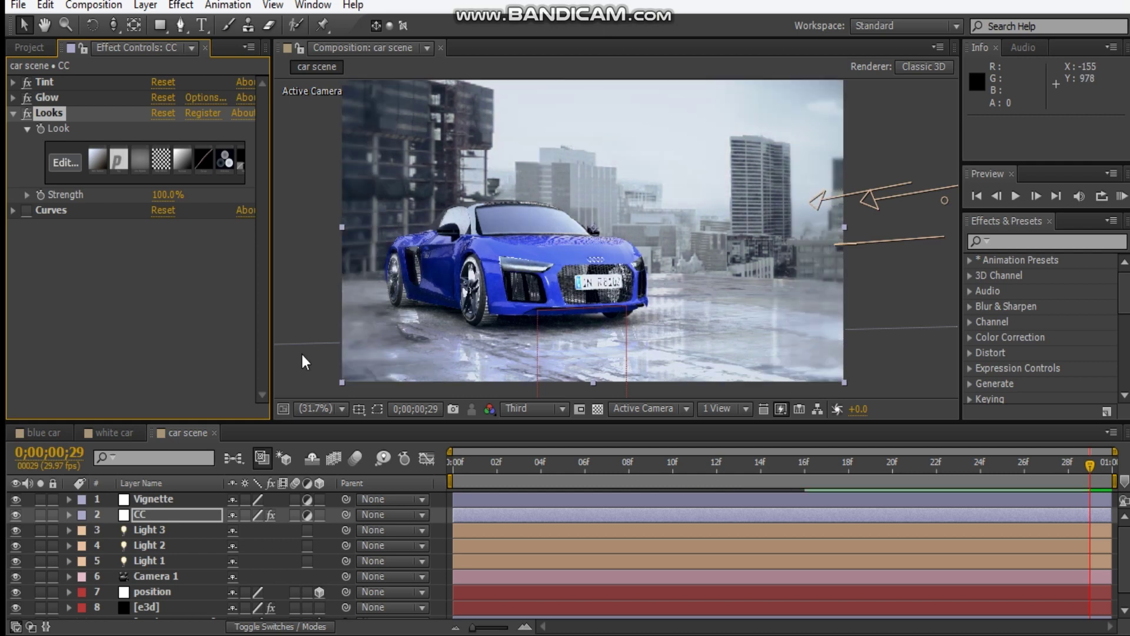
# Step: Bend the RGB curve into an S-shape with darker shadows and lifted highlights
pyautogui.click(13, 212)
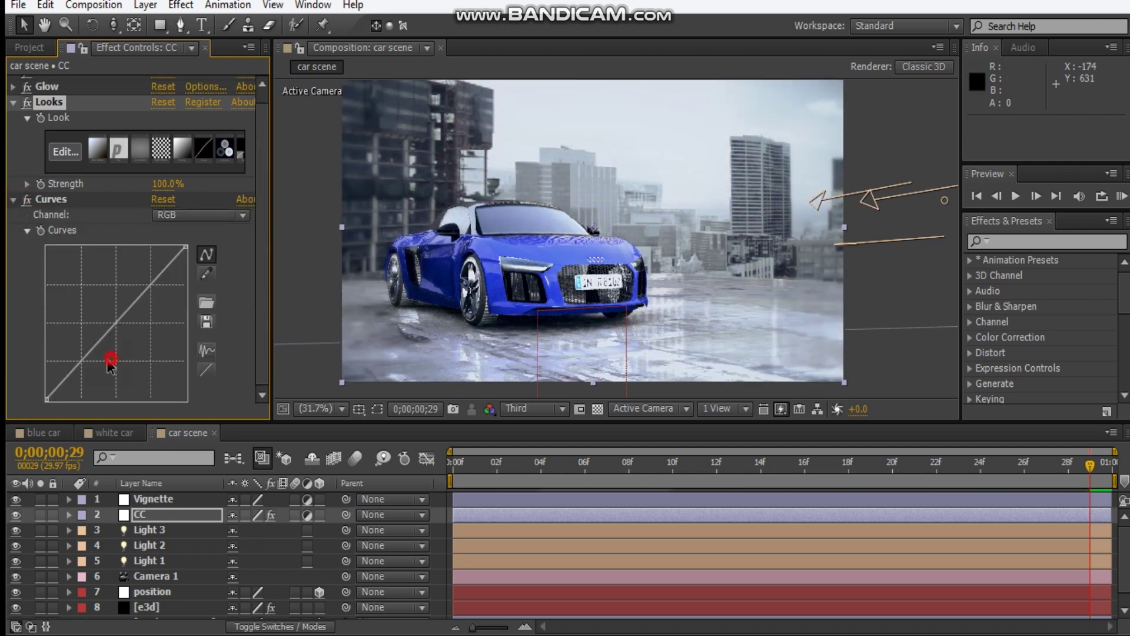
pyautogui.moveTo(111, 361); pyautogui.dragTo(80, 386)
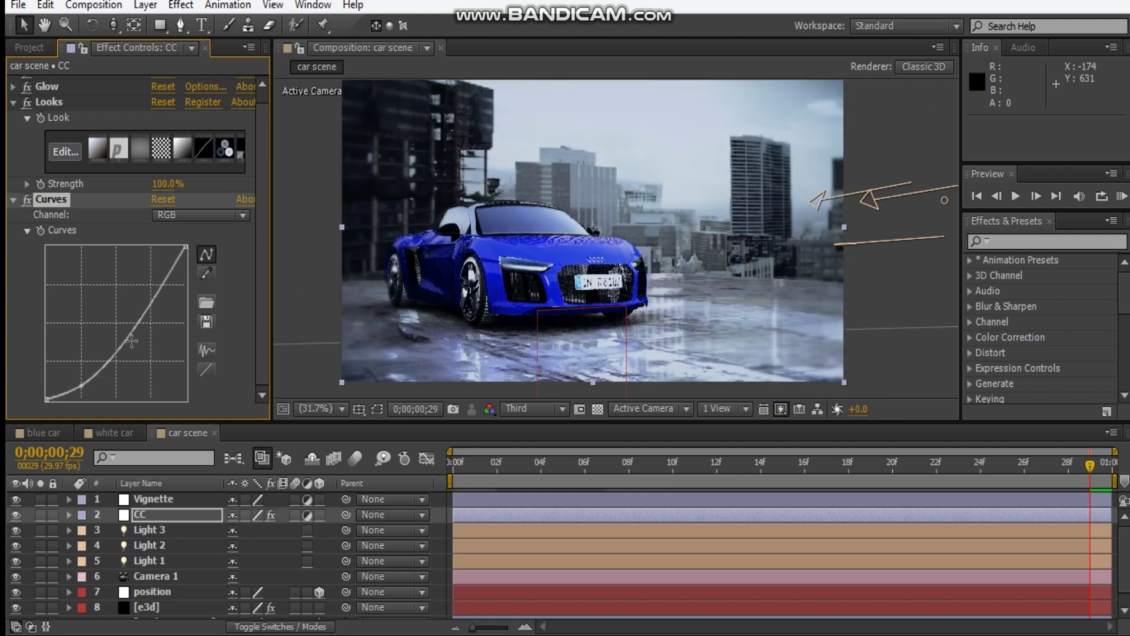
pyautogui.moveTo(81, 386); pyautogui.dragTo(81, 374)
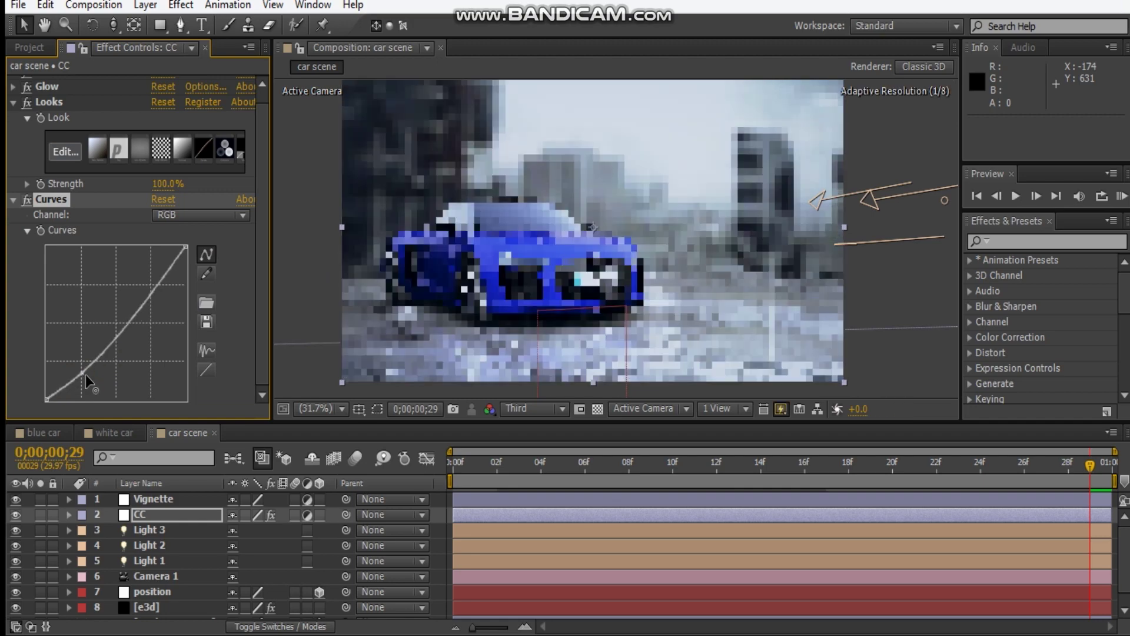
pyautogui.moveTo(112, 333); pyautogui.dragTo(120, 321)
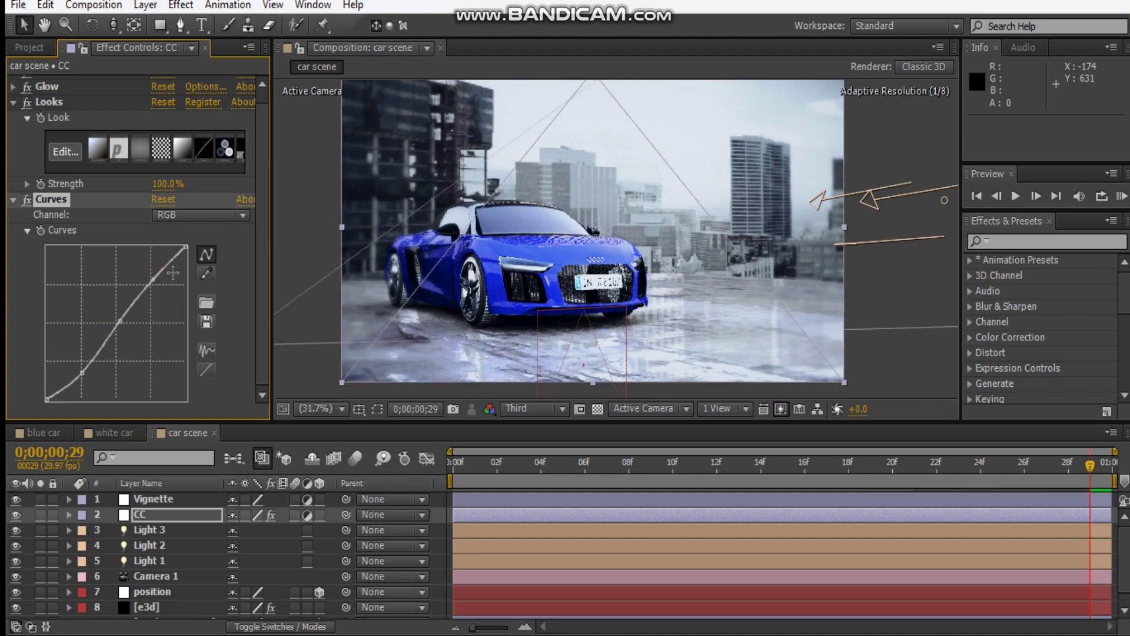
# Step: Add a point on the Red channel curve and another on the Blue channel curve
pyautogui.click(178, 224)
pyautogui.click(177, 252)
pyautogui.click(117, 331)
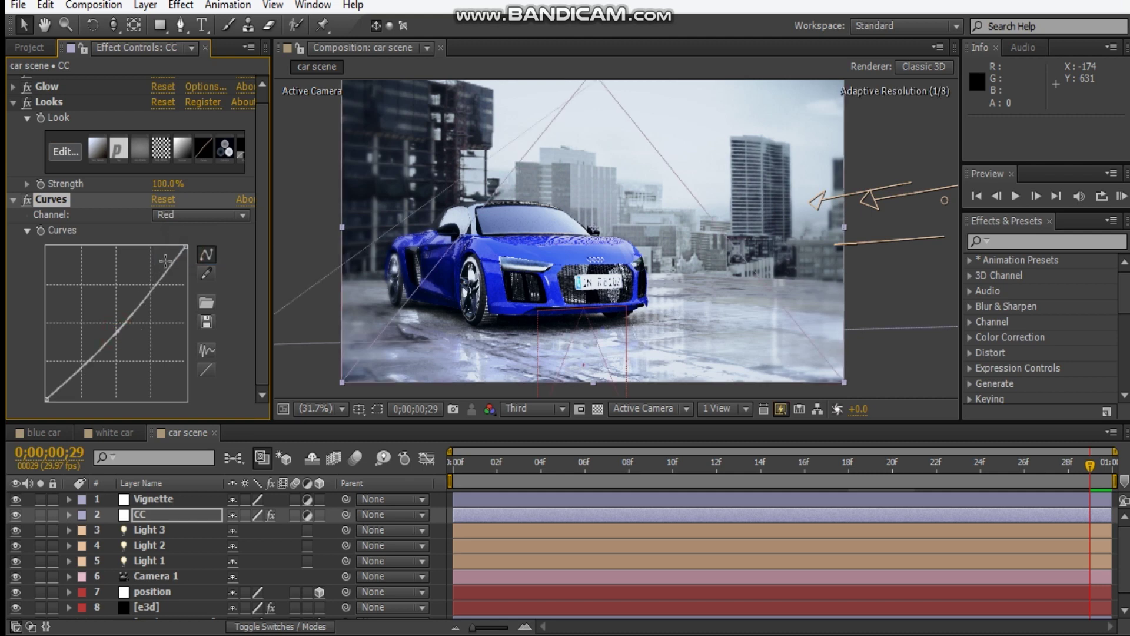
pyautogui.click(178, 214)
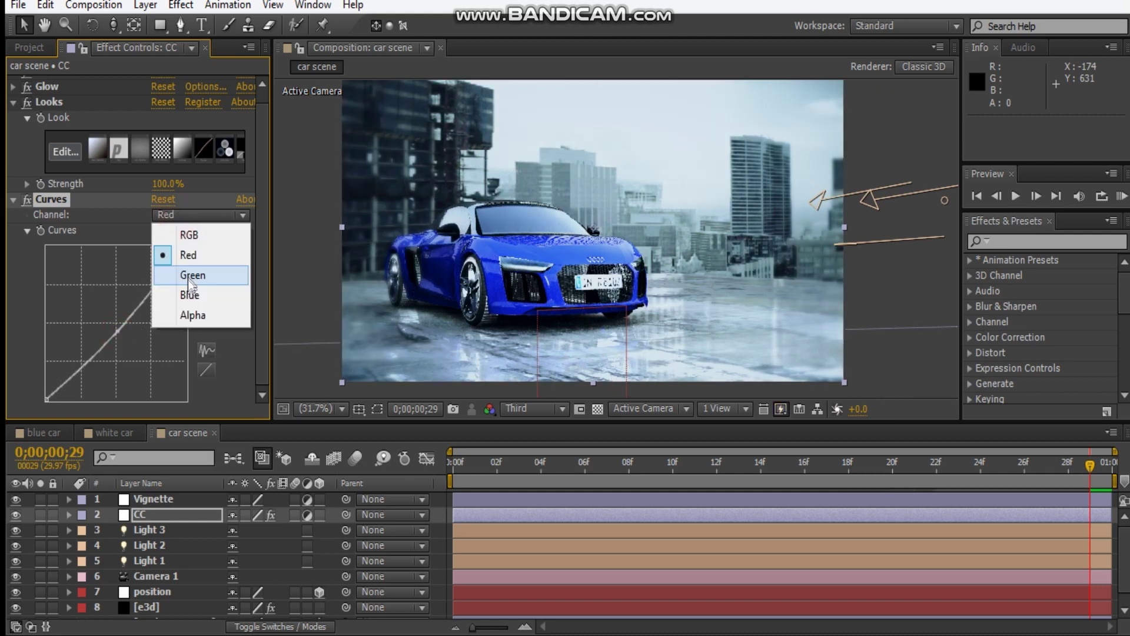
pyautogui.click(190, 294)
pyautogui.click(112, 323)
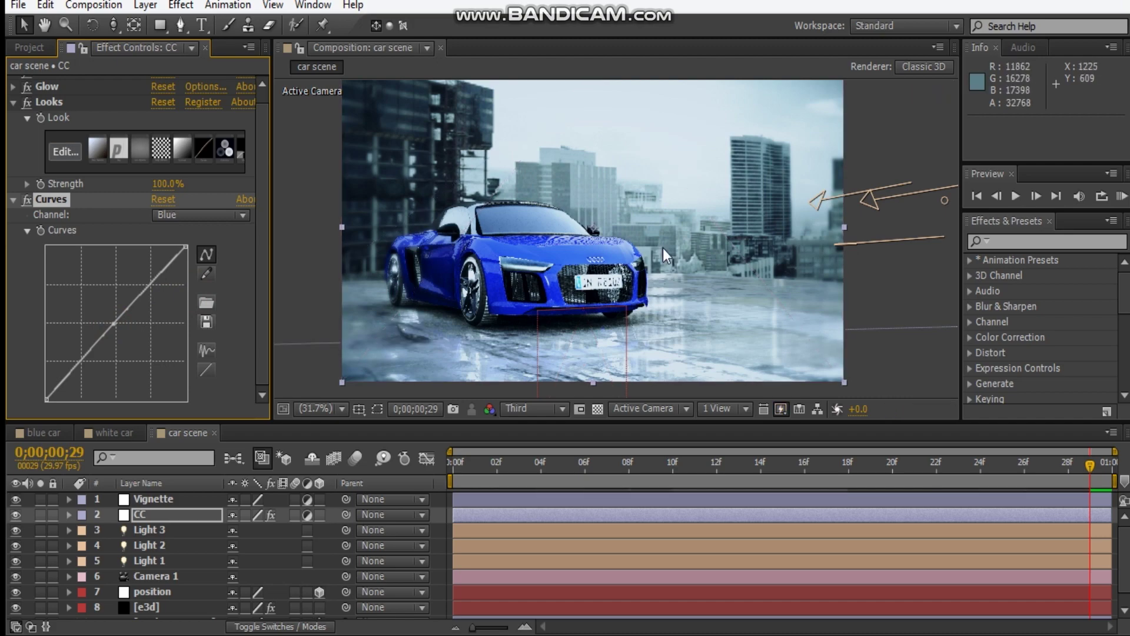
pyautogui.scroll(1, 663, 249)
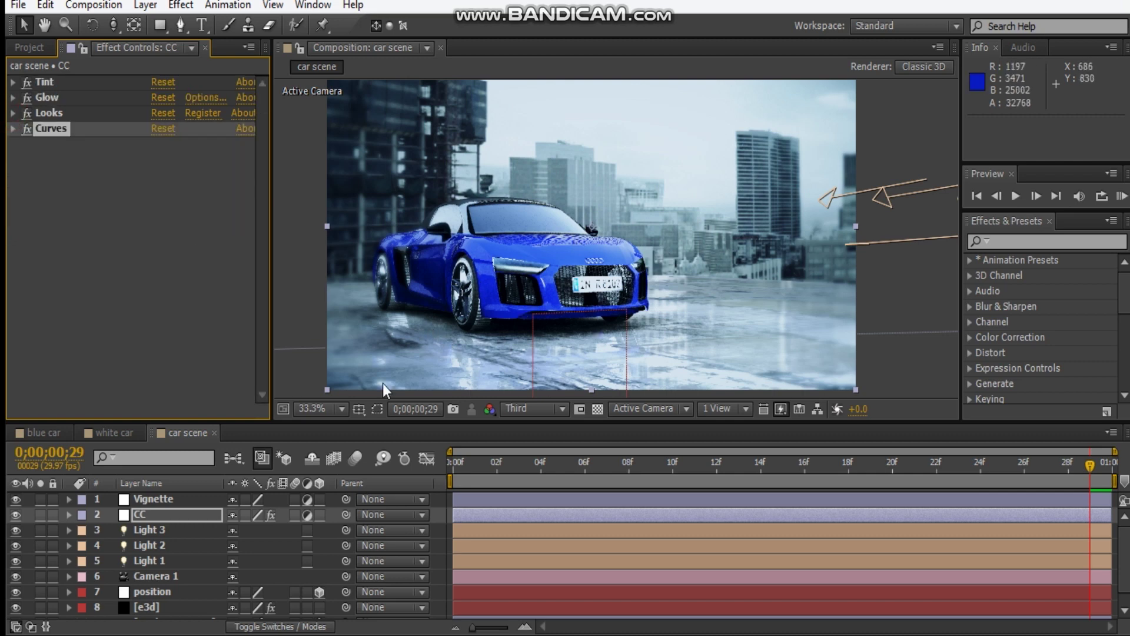
# Step: Add a Curves effect to the Vignette layer and pull it down to darken
pyautogui.click(153, 501)
pyautogui.click(62, 218)
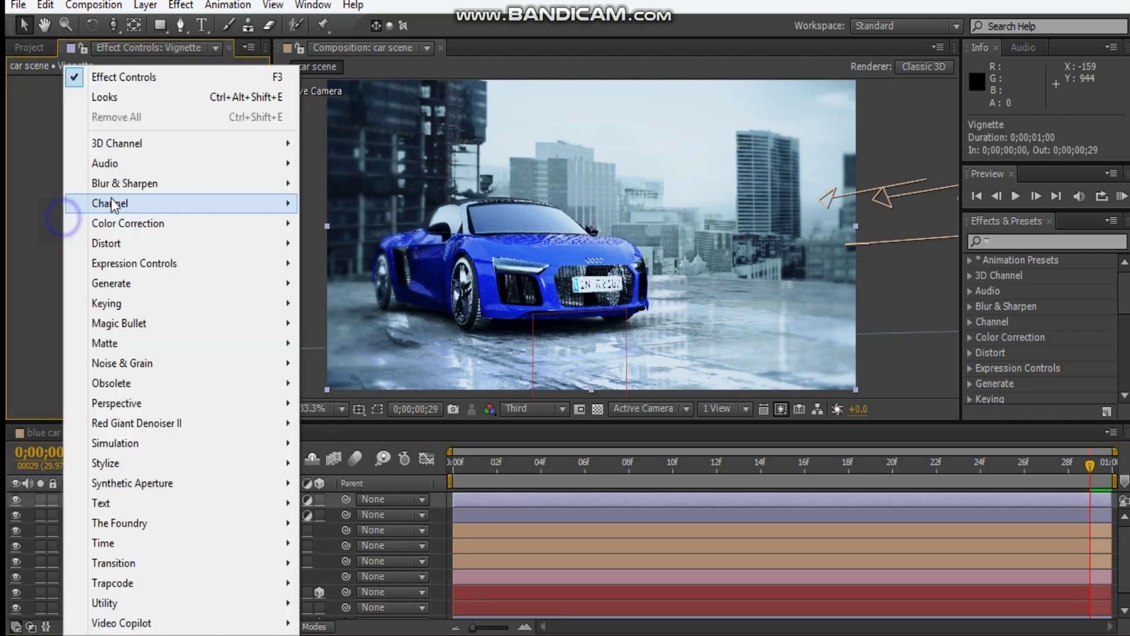
pyautogui.click(145, 223)
pyautogui.click(339, 379)
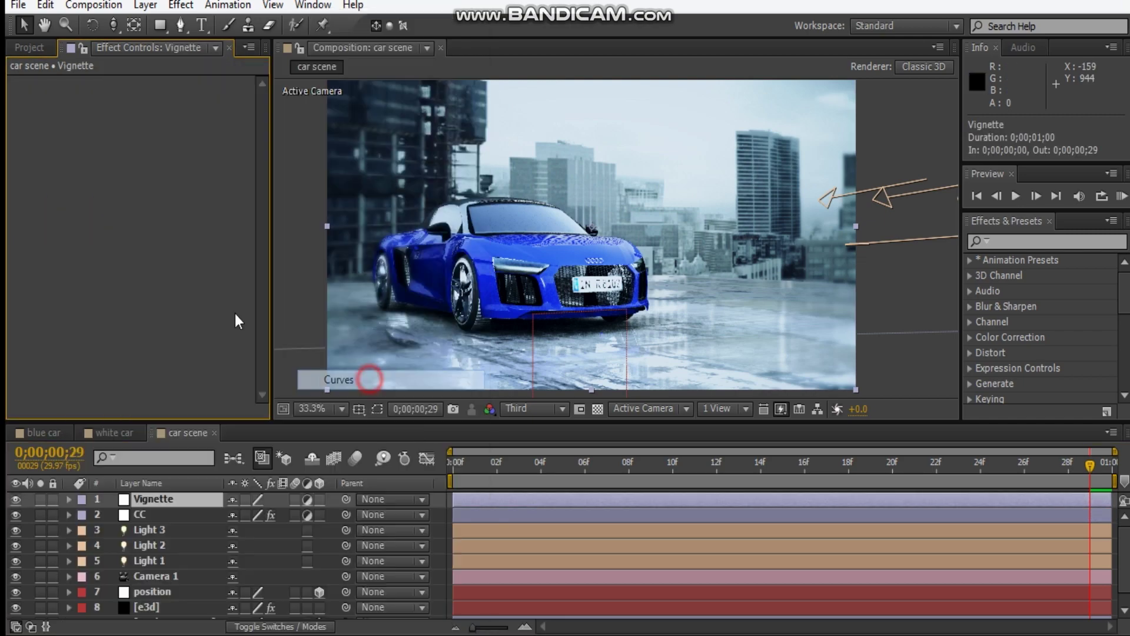
pyautogui.click(119, 210)
pyautogui.moveTo(123, 220); pyautogui.dragTo(128, 226)
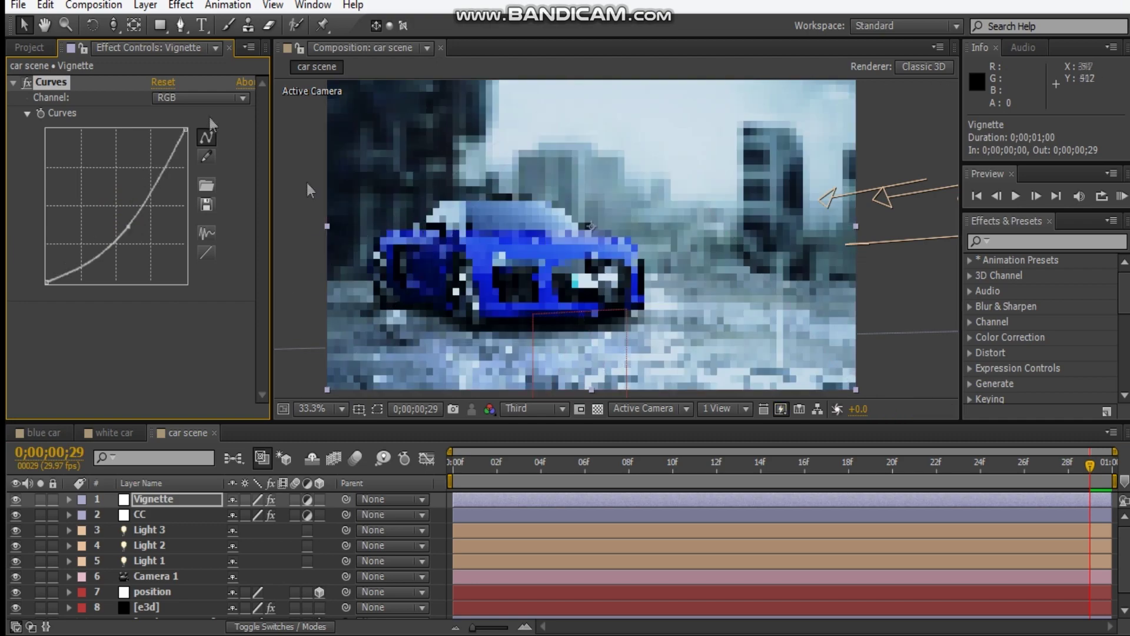
# Step: Give Vignette a full-frame elliptical mask set to Subtract mode
pyautogui.moveTo(165, 27); pyautogui.dragTo(260, 62)
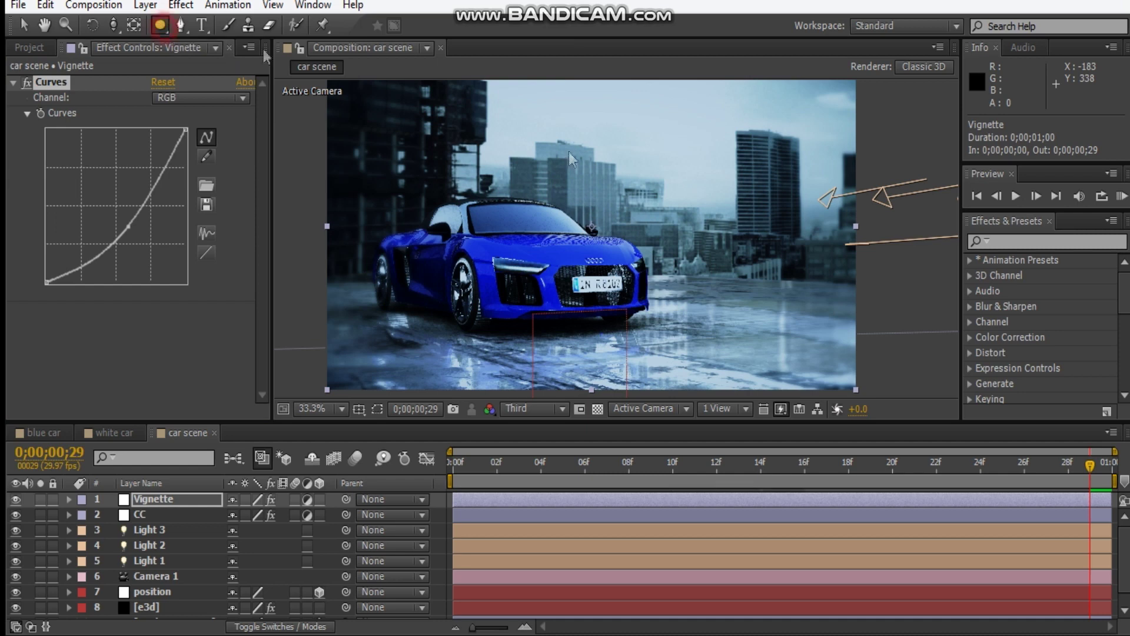
pyautogui.press('v')
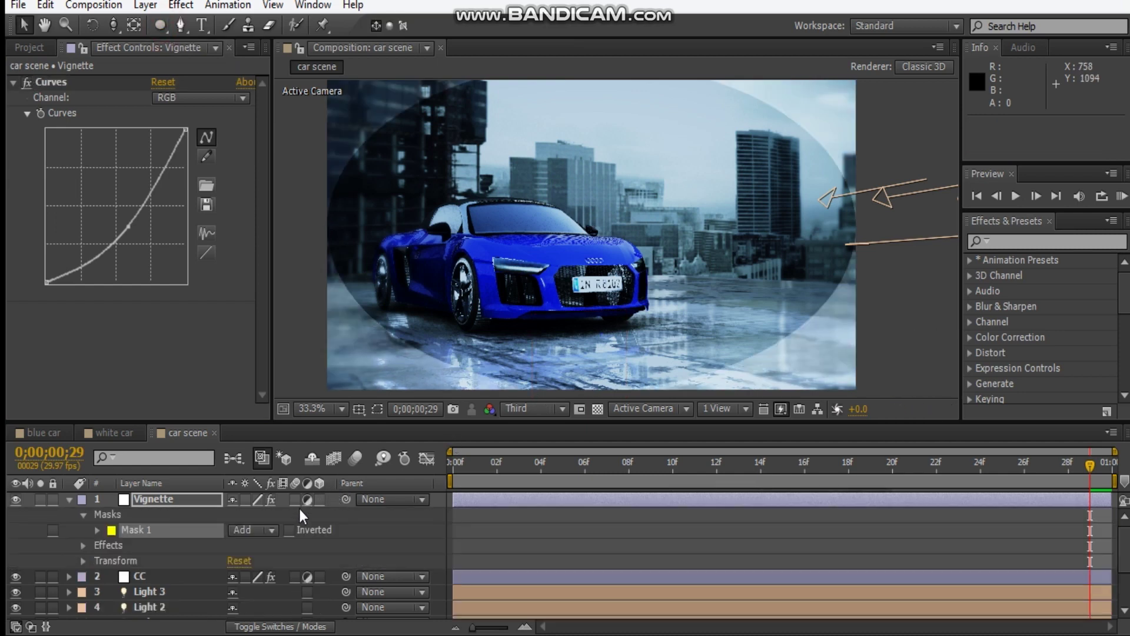
pyautogui.press('f')
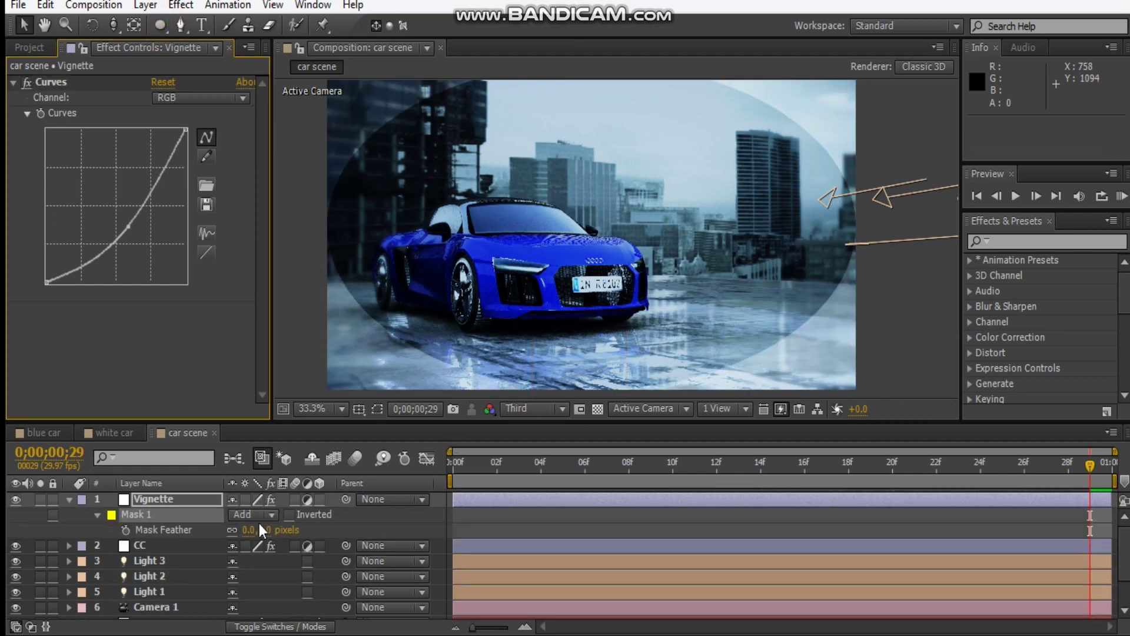
pyautogui.press('f')
pyautogui.press('m')
pyautogui.press('m')
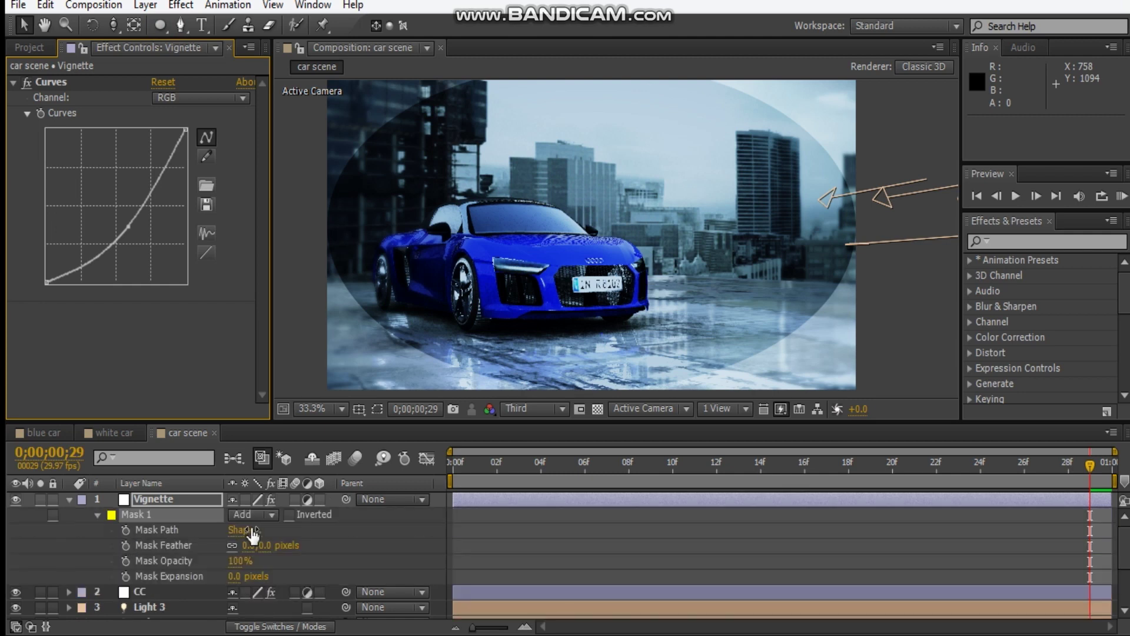
pyautogui.click(249, 516)
pyautogui.click(277, 415)
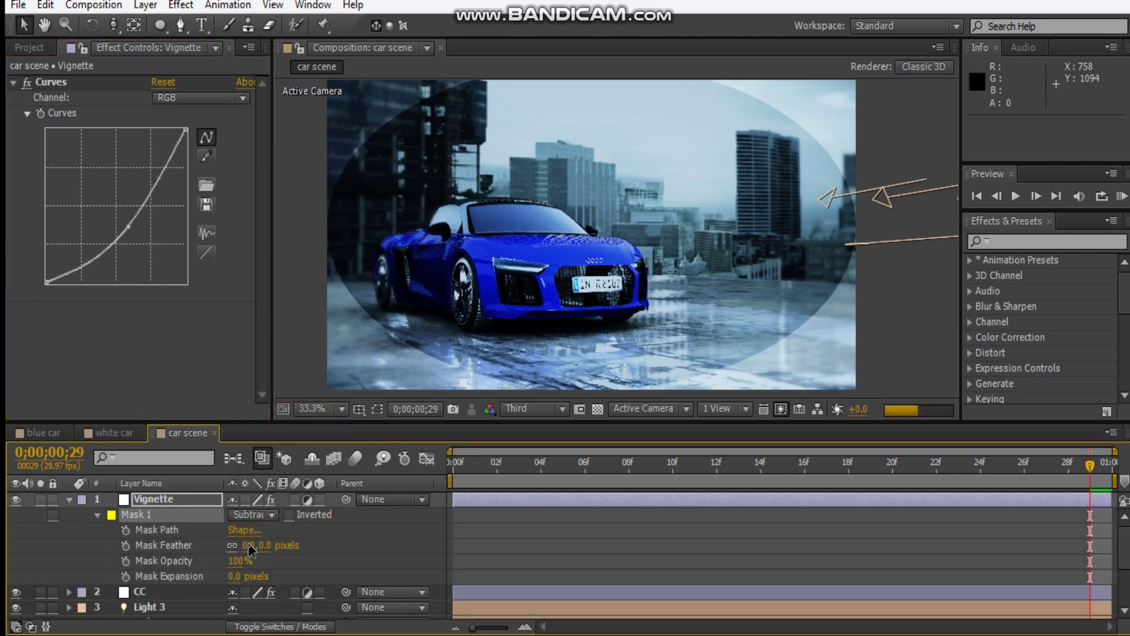
pyautogui.press('m')
pyautogui.press('m')
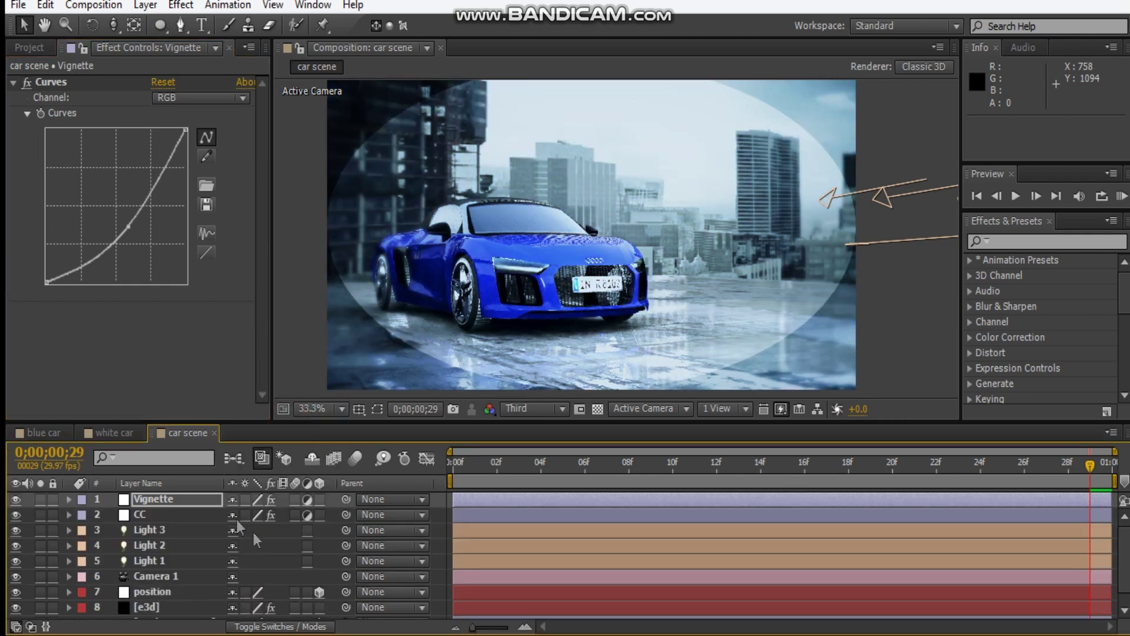
# Step: Feather the Vignette mask to 440 pixels
pyautogui.press('f')
pyautogui.moveTo(249, 530); pyautogui.dragTo(503, 526)
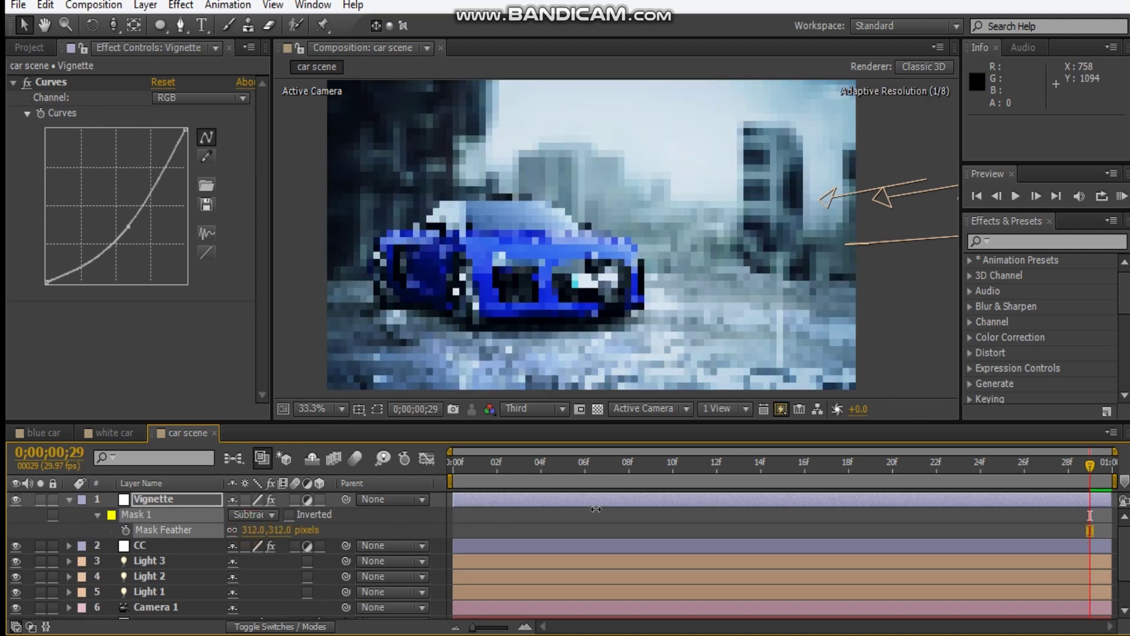
pyautogui.moveTo(595, 508); pyautogui.dragTo(596, 510)
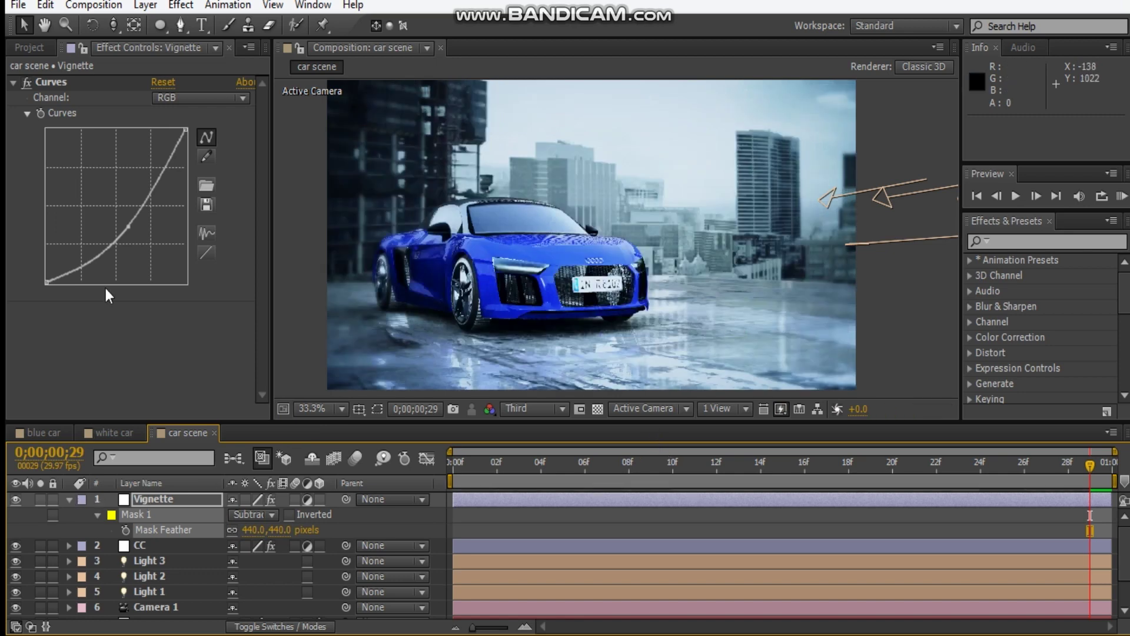
pyautogui.click(68, 499)
pyautogui.click(171, 515)
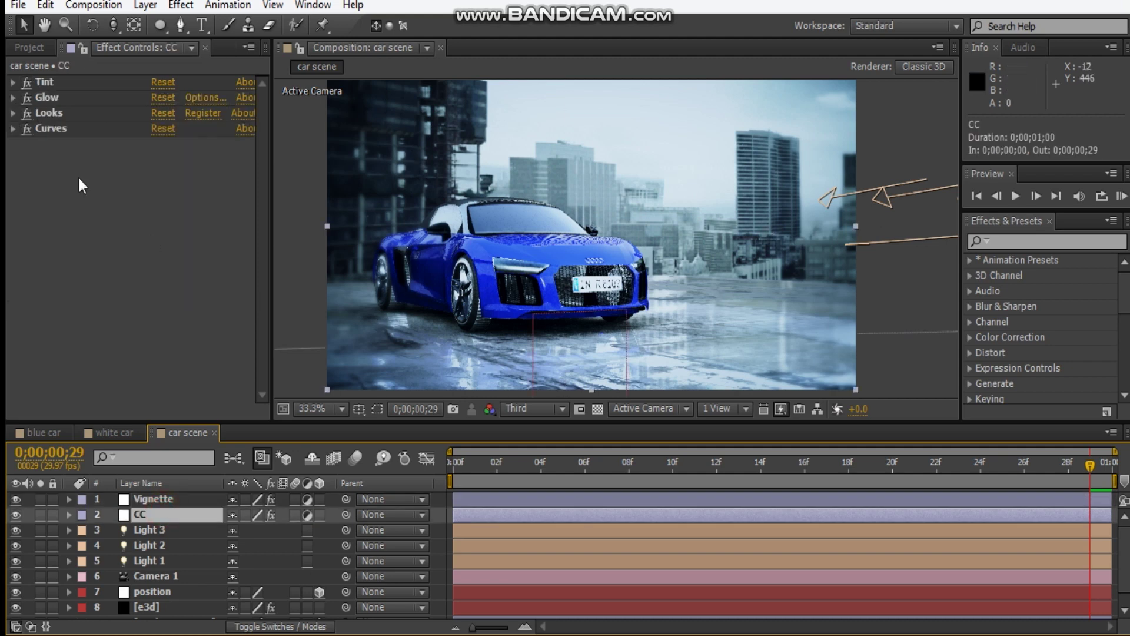
# Step: Lower Edge Softness blur size to 0.23% in the Looks editor and apply it to CC
pyautogui.click(13, 113)
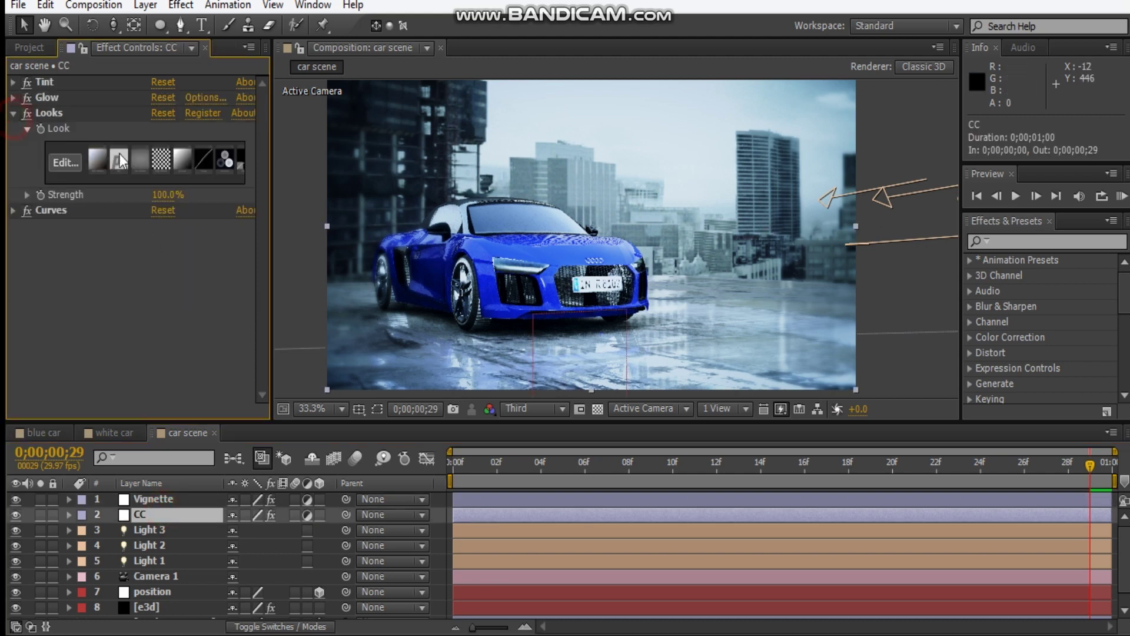
pyautogui.click(66, 164)
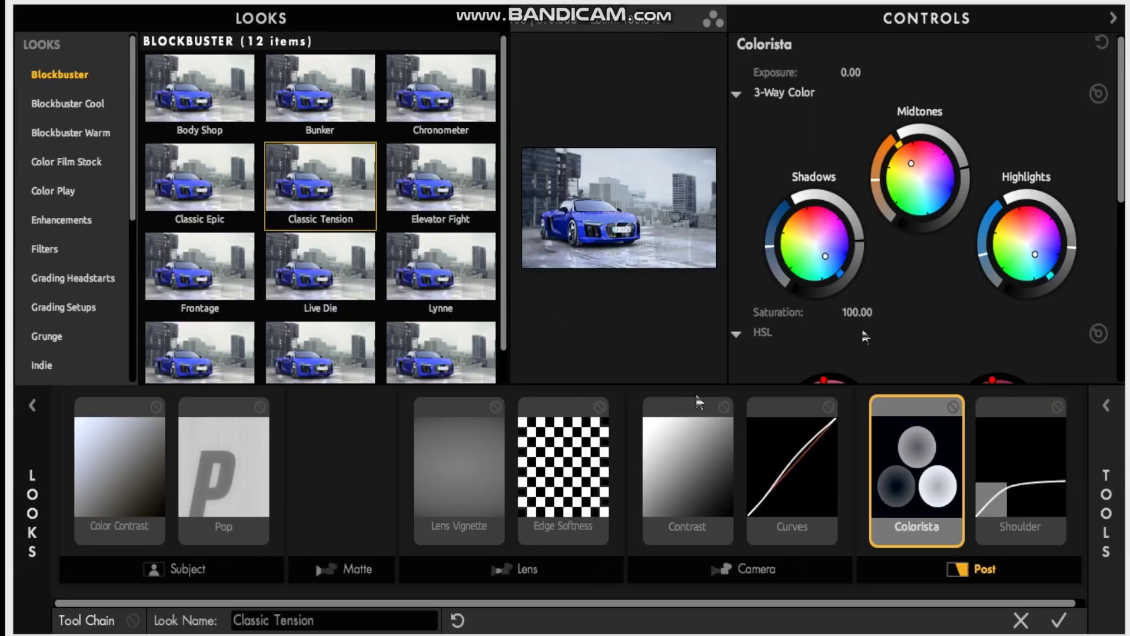
pyautogui.click(570, 479)
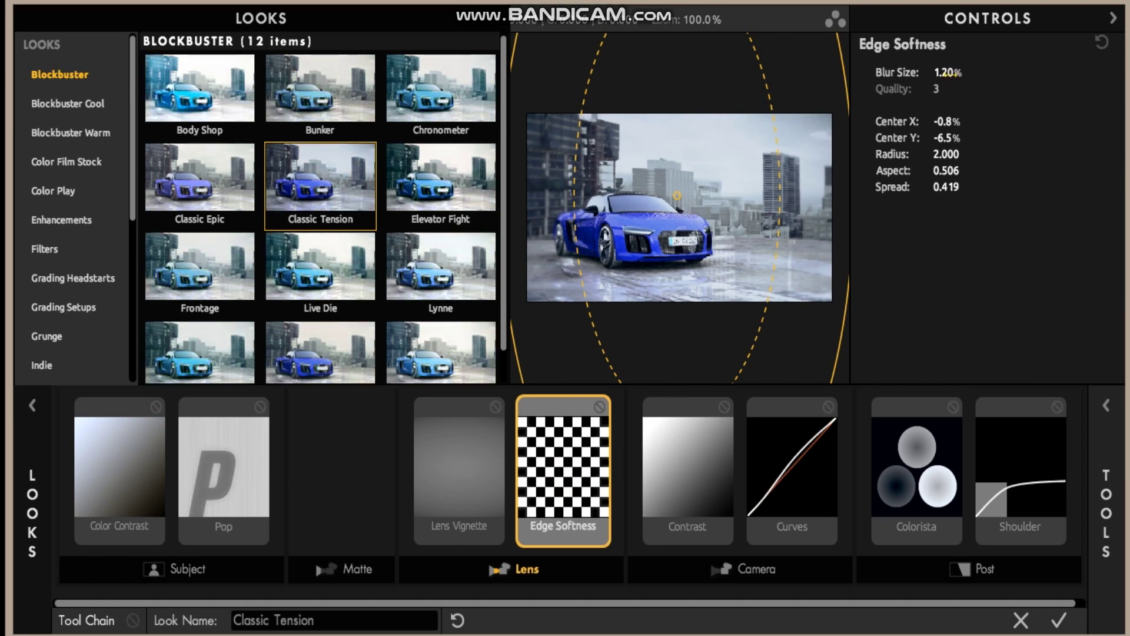
pyautogui.moveTo(948, 69); pyautogui.dragTo(944, 70)
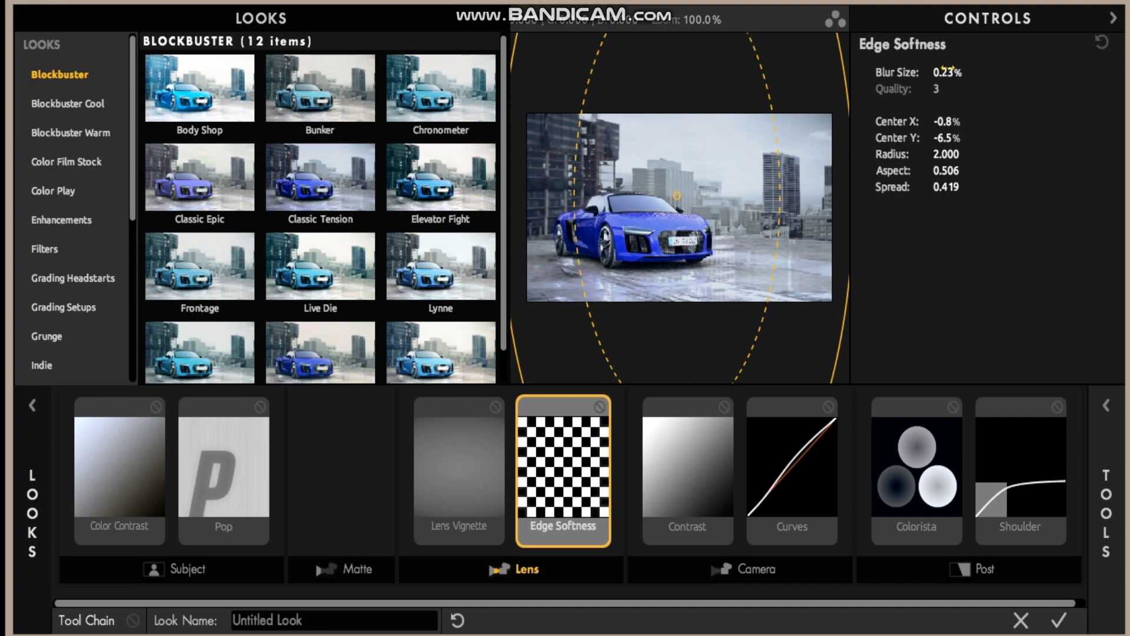
pyautogui.click(1059, 620)
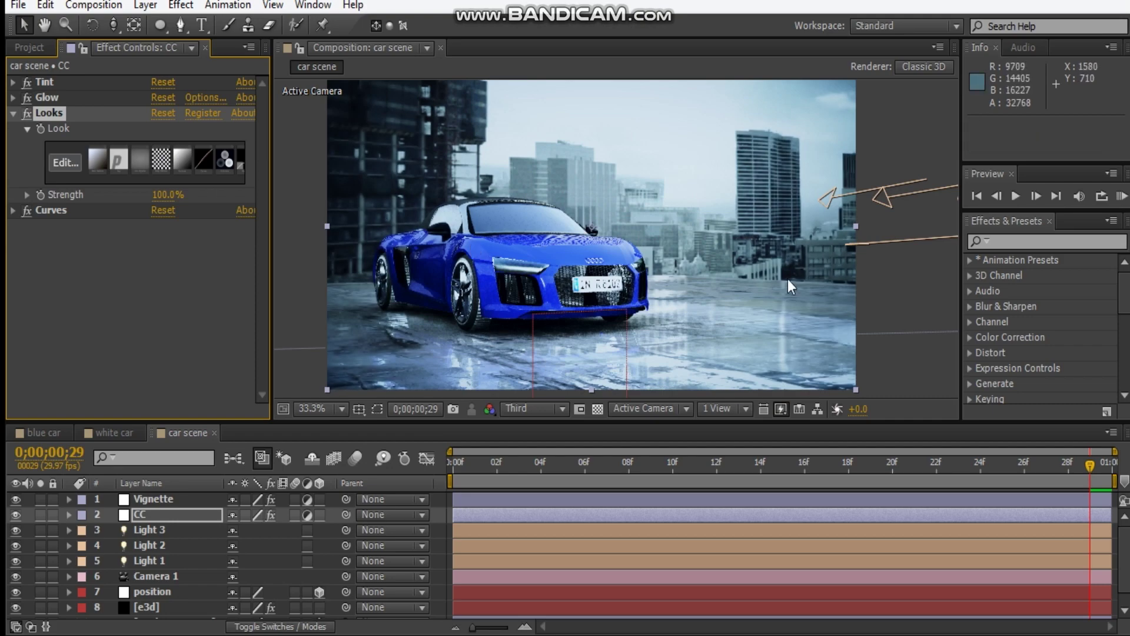
pyautogui.moveTo(550, 270); pyautogui.dragTo(567, 249)
pyautogui.scroll(2, 567, 267)
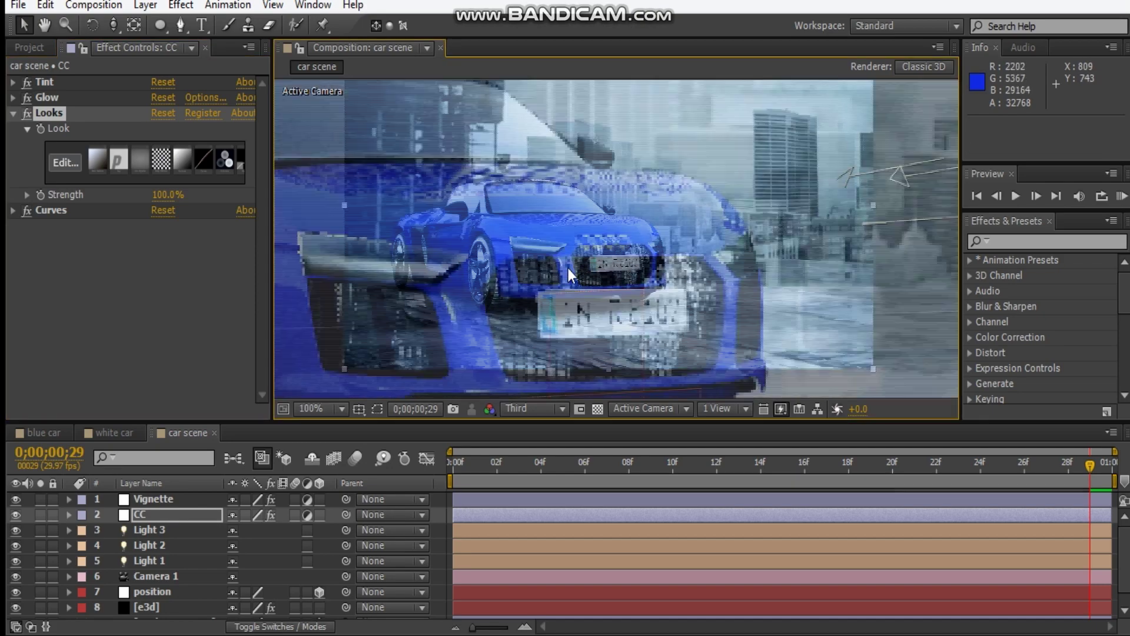
pyautogui.scroll(-3, 567, 267)
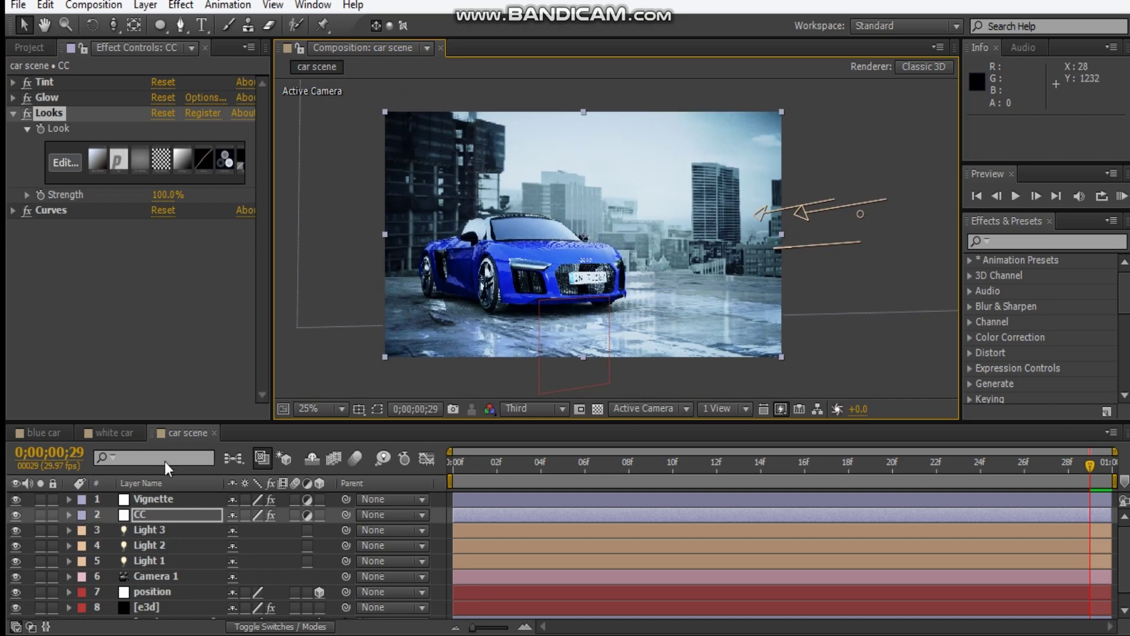
# Step: Create a new 1920×1080 solid coloured very pale blue
pyautogui.click(149, 435)
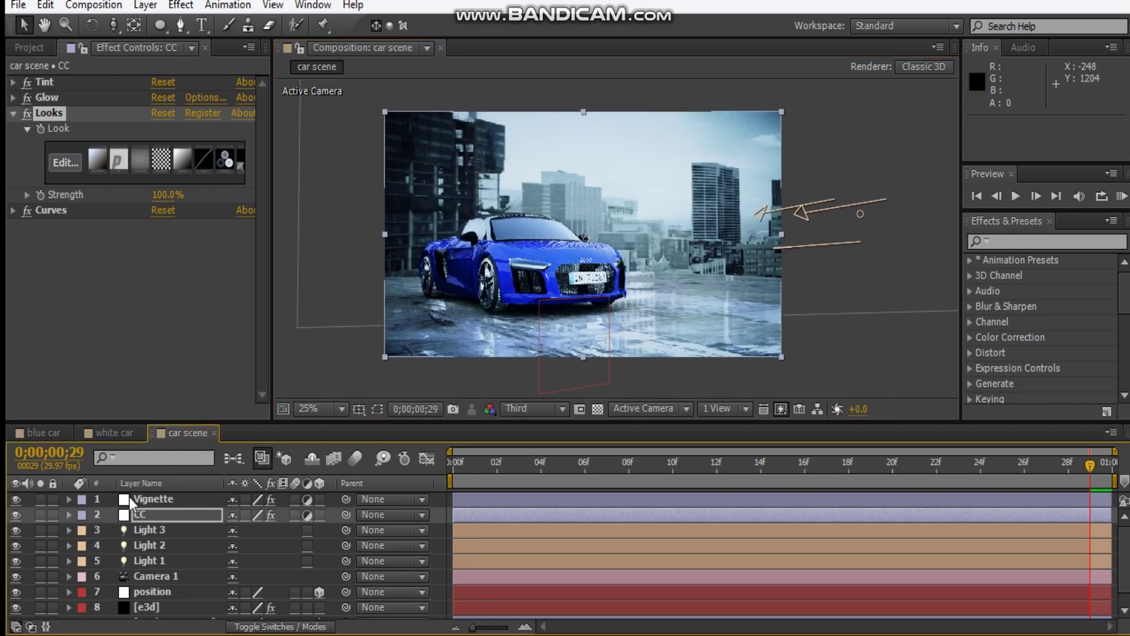
pyautogui.hotkey('ctrl', 'y')
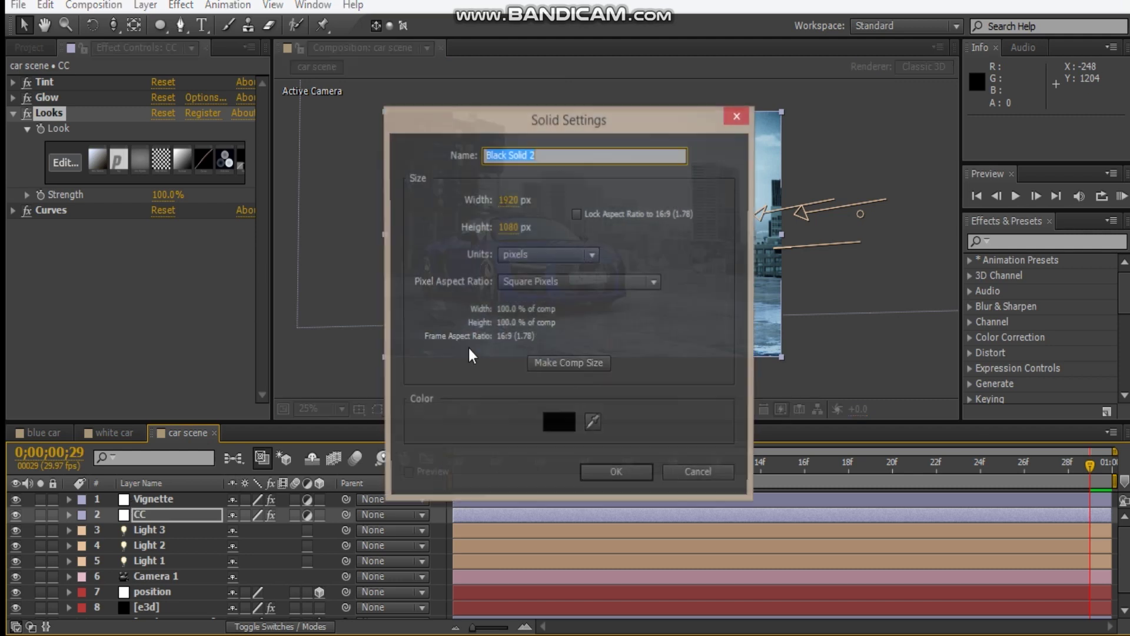
pyautogui.click(559, 423)
pyautogui.moveTo(394, 532); pyautogui.dragTo(400, 468)
pyautogui.moveTo(217, 444); pyautogui.dragTo(184, 347)
pyautogui.click(522, 377)
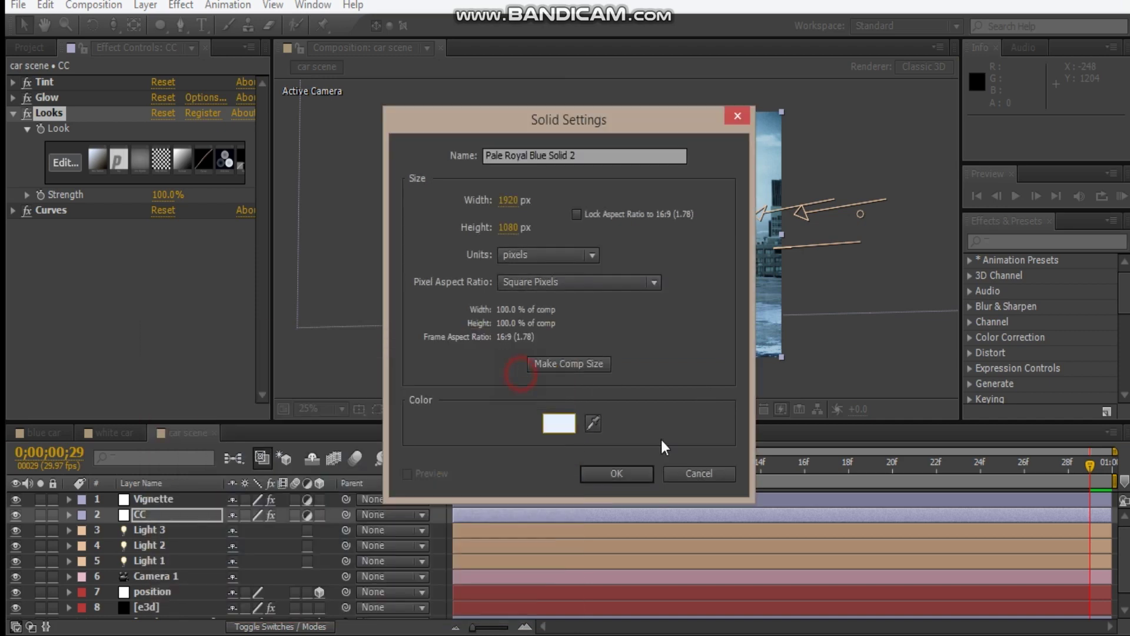
pyautogui.click(612, 474)
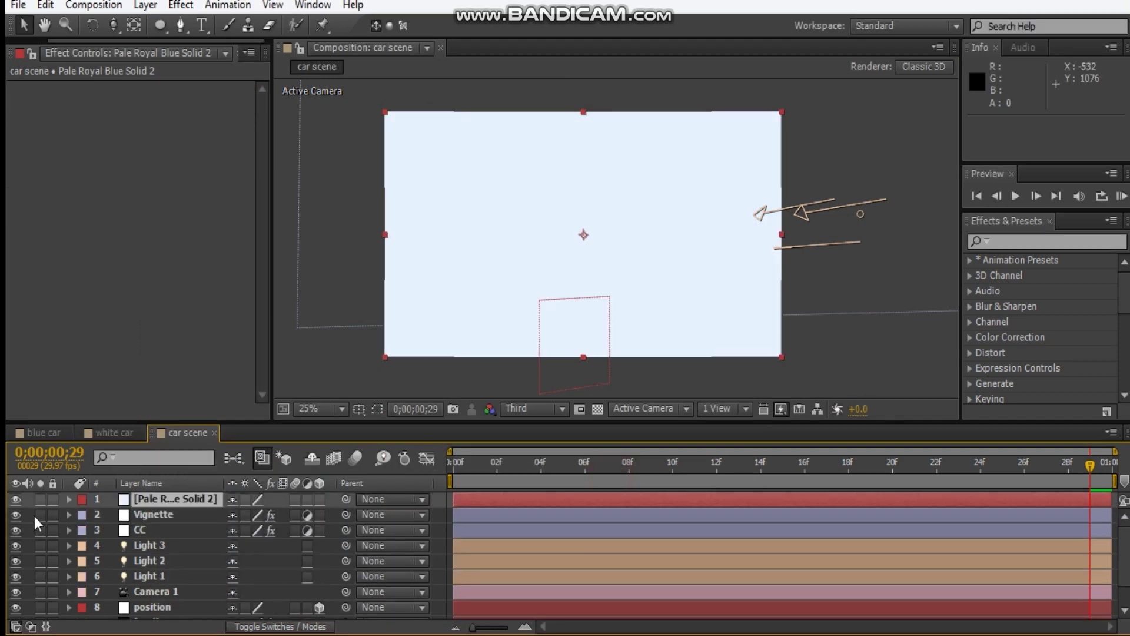
# Step: Hide the pale blue solid and reorder layers so it sits beneath Vignette and CC
pyautogui.click(17, 500)
pyautogui.click(180, 515)
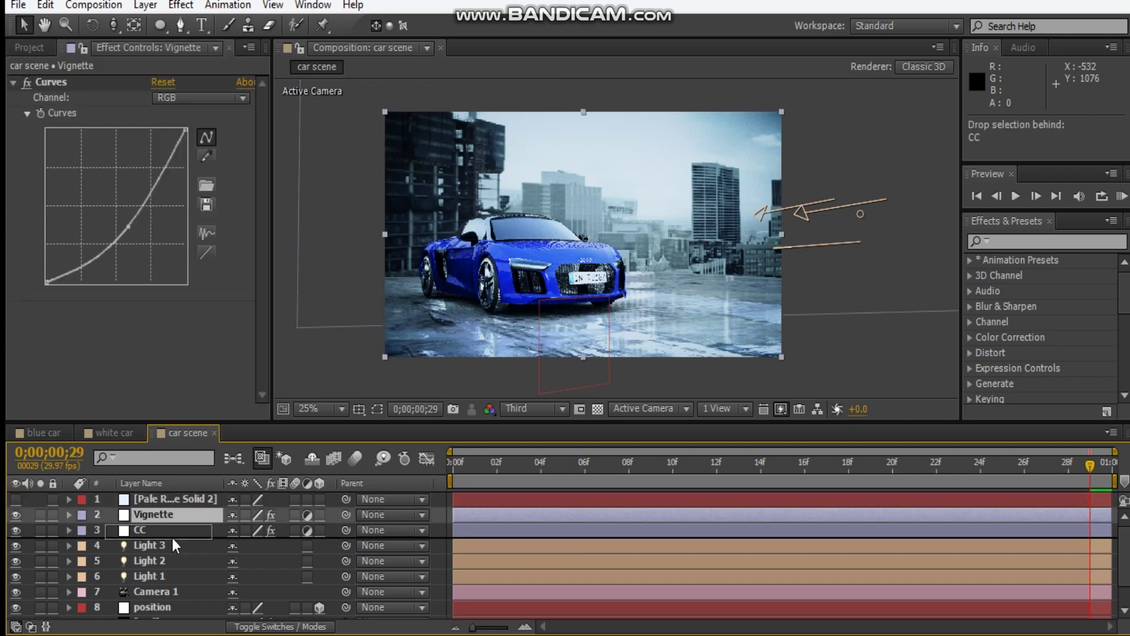
pyautogui.moveTo(347, 545); pyautogui.dragTo(193, 510)
pyautogui.click(176, 499)
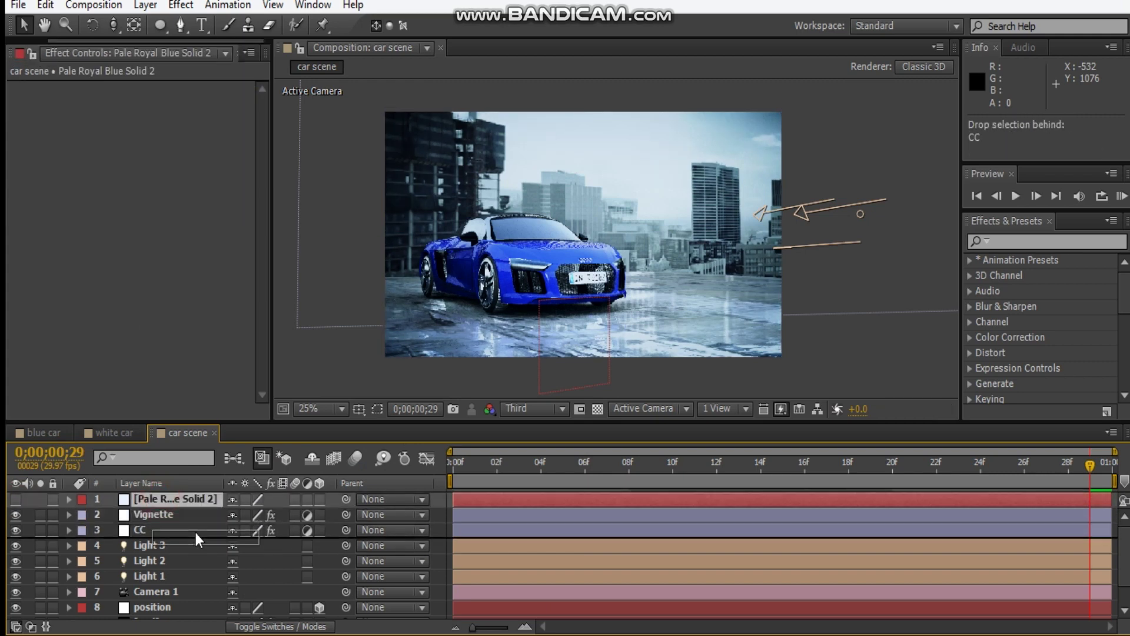
pyautogui.moveTo(266, 511); pyautogui.dragTo(265, 537)
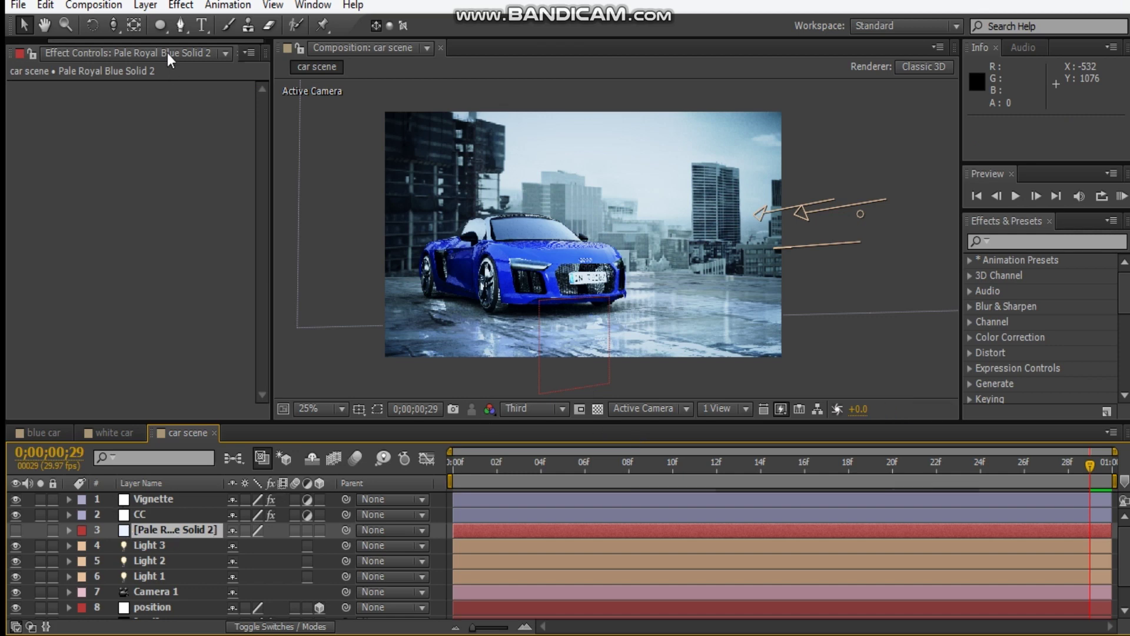
# Step: Draw a pen mask around the car's left headlight on the pale blue solid
pyautogui.click(176, 26)
pyautogui.scroll(4, 483, 266)
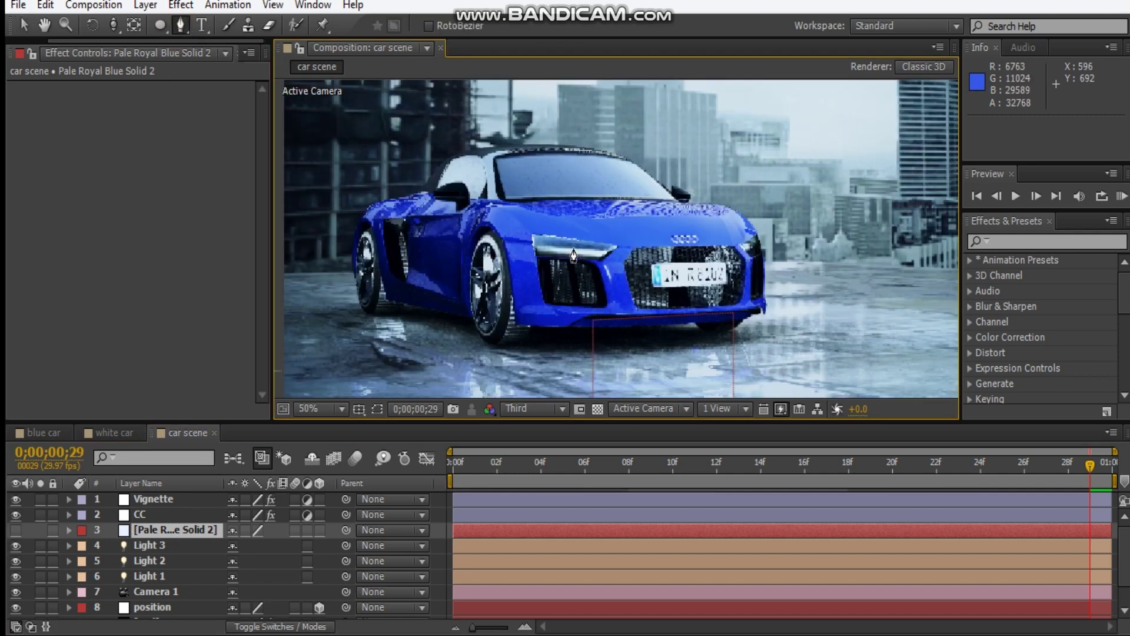
pyautogui.moveTo(456, 234); pyautogui.dragTo(610, 251)
pyautogui.click(583, 274)
pyautogui.click(461, 268)
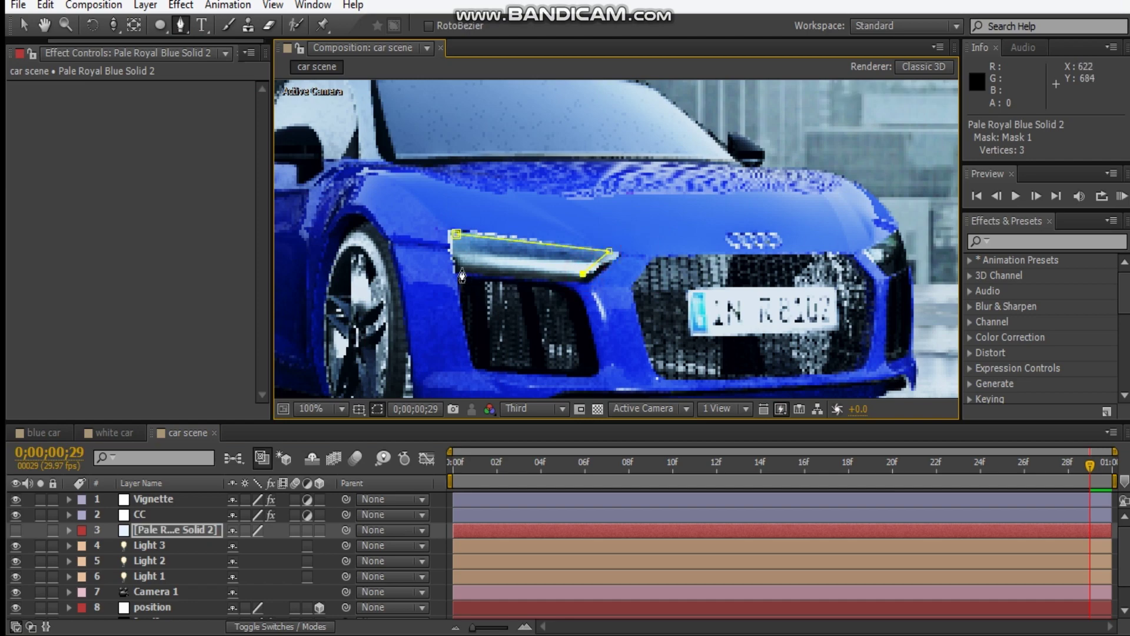
# Step: Draw a second mask around the right headlight and make the solid visible again
pyautogui.hscroll(5, 589, 253)
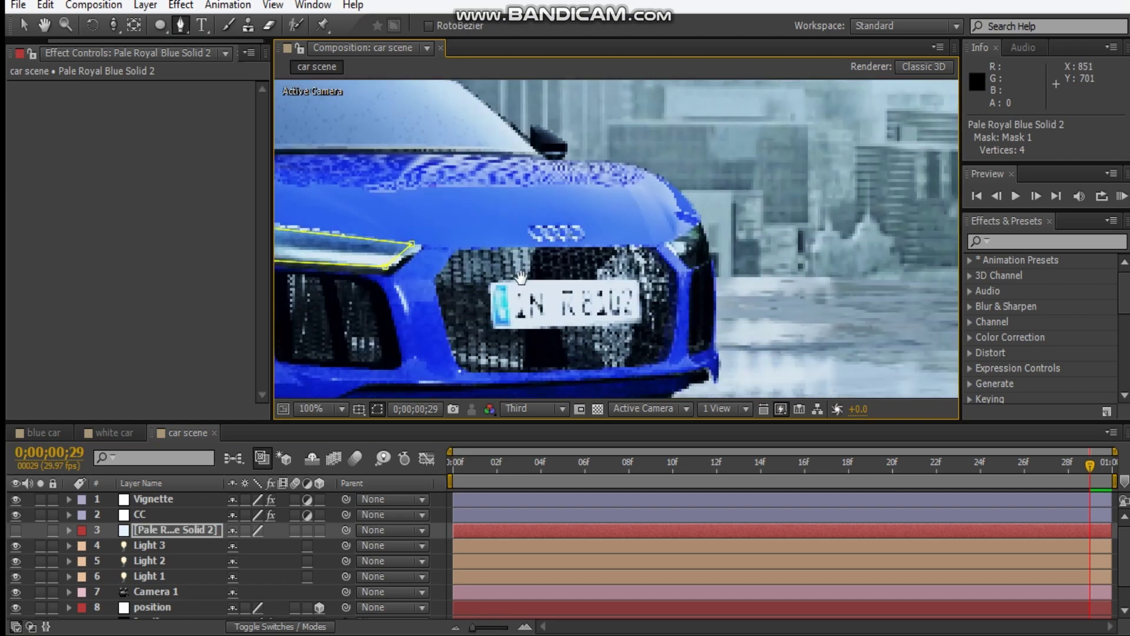
pyautogui.click(636, 245)
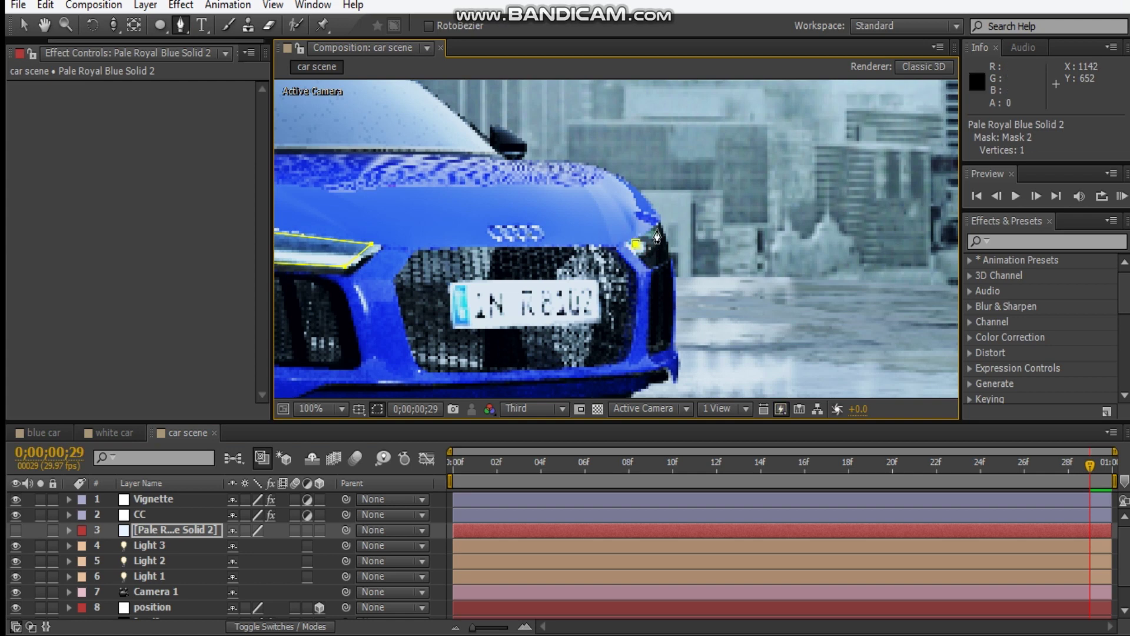
pyautogui.click(657, 228)
pyautogui.click(665, 254)
pyautogui.click(655, 263)
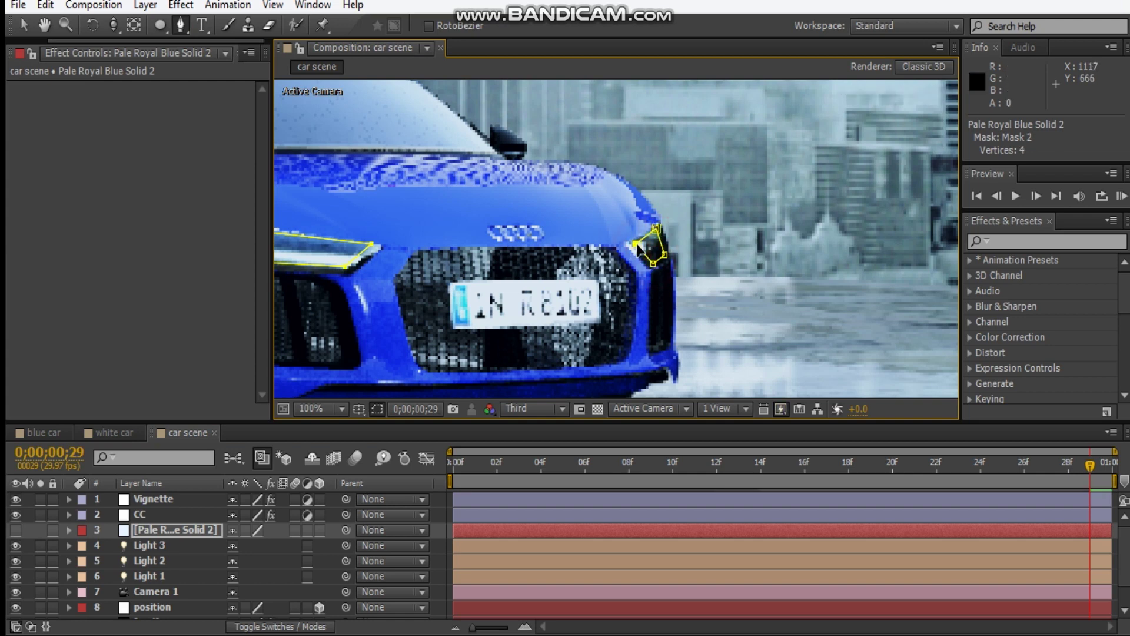
pyautogui.moveTo(622, 254); pyautogui.dragTo(756, 218)
pyautogui.click(16, 529)
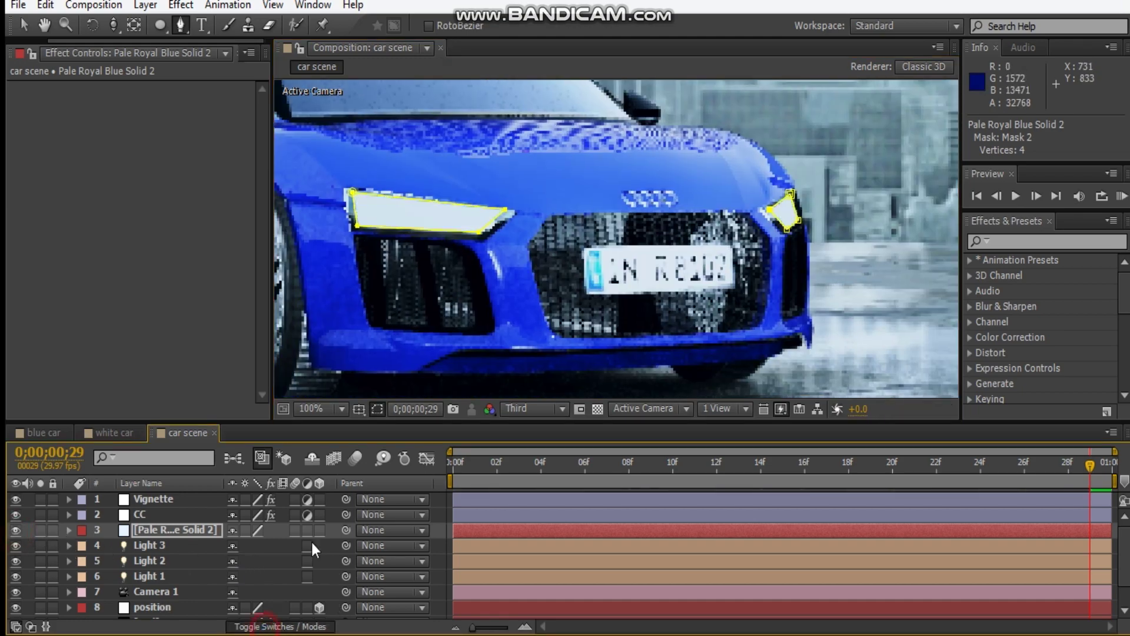
# Step: Set the headlight solid's blend mode to Add and feather both masks to 29 pixels
pyautogui.click(271, 532)
pyautogui.click(319, 234)
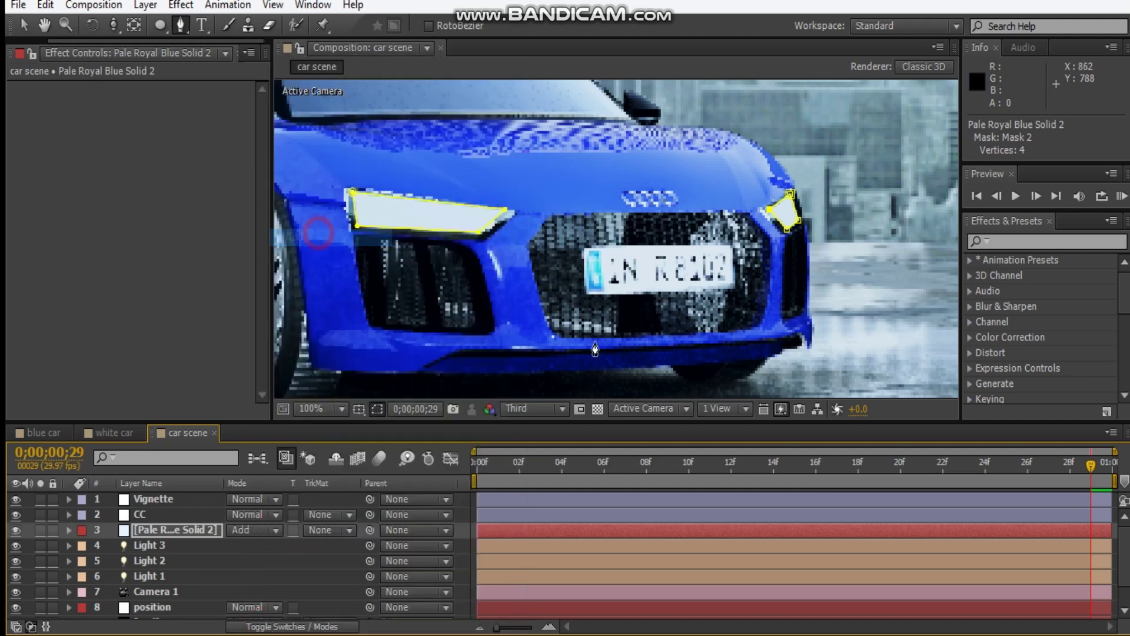
pyautogui.click(377, 409)
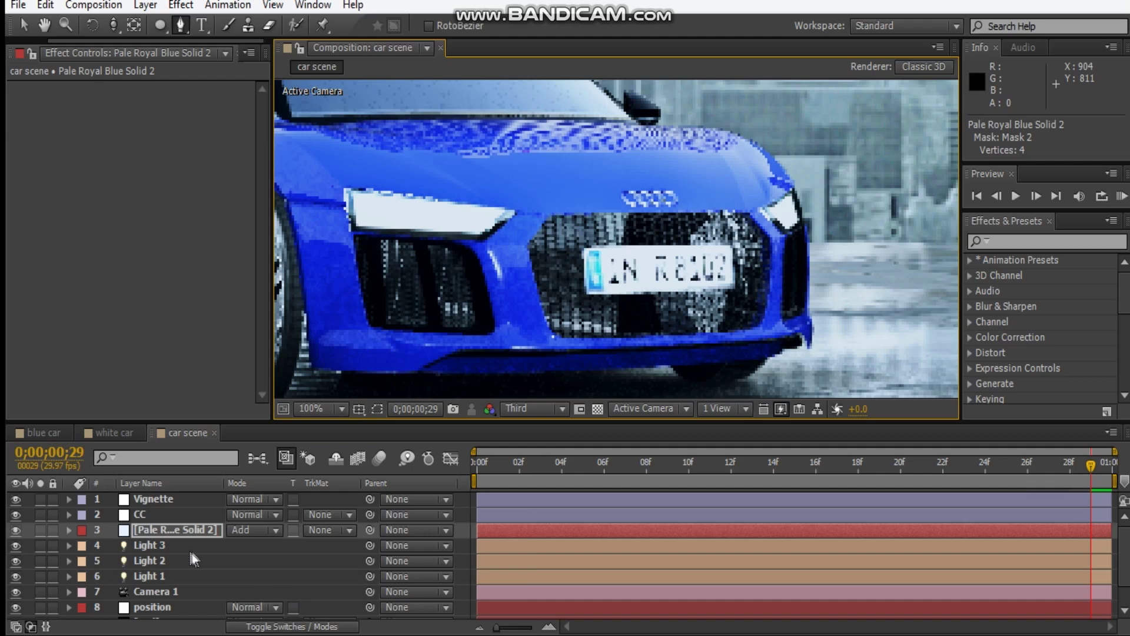
pyautogui.press('f')
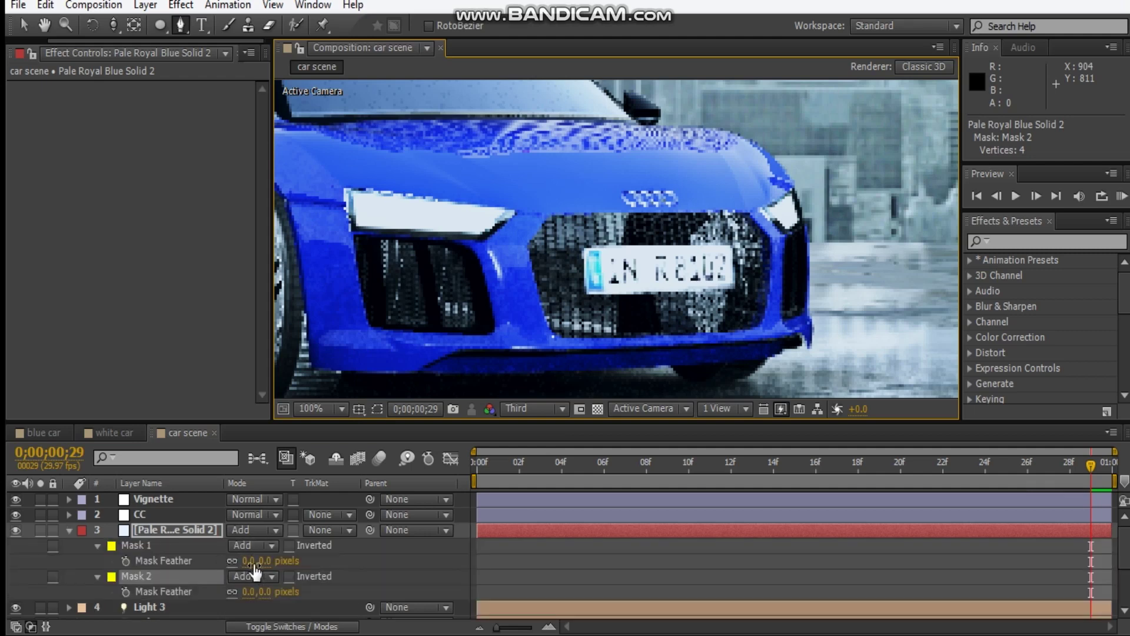
pyautogui.keyDown('shift'); pyautogui.click(165, 546); pyautogui.keyUp('shift')
pyautogui.moveTo(259, 561); pyautogui.dragTo(284, 561)
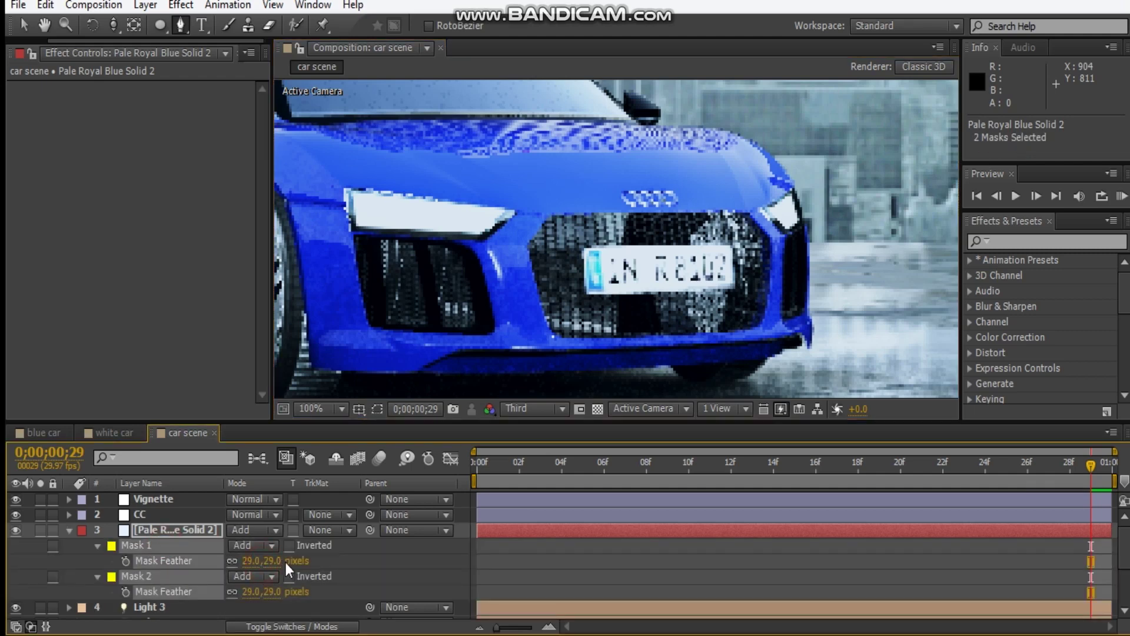
# Step: Set Mask 2's feather to 45 pixels and Mask 1's to 56 pixels
pyautogui.click(284, 563)
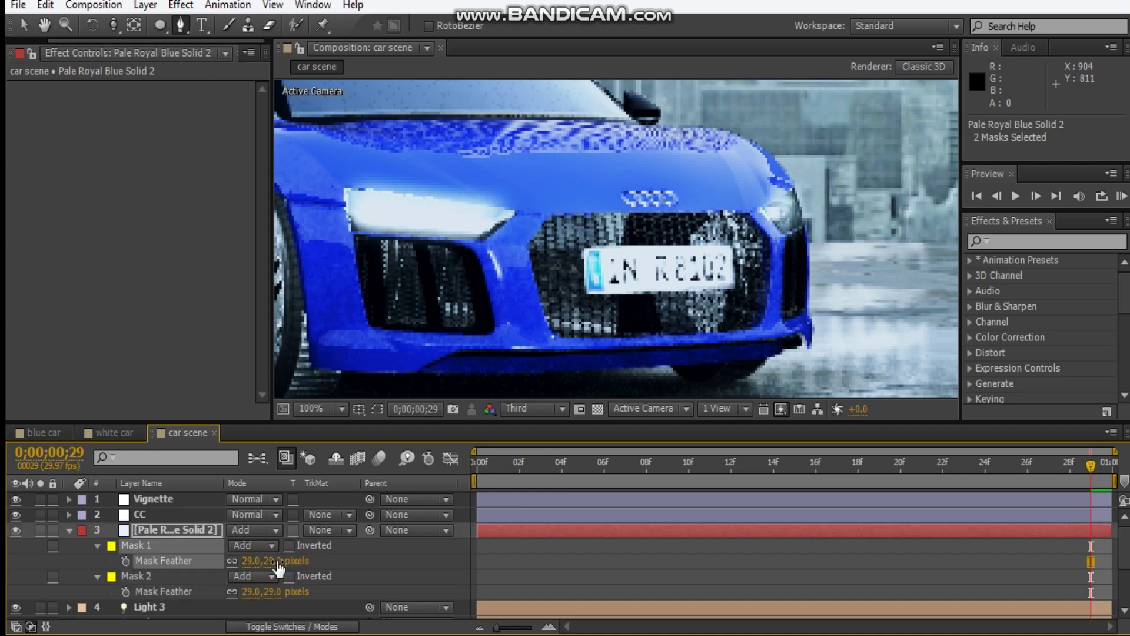
pyautogui.click(277, 561)
pyautogui.write('45')
pyautogui.press('Return')
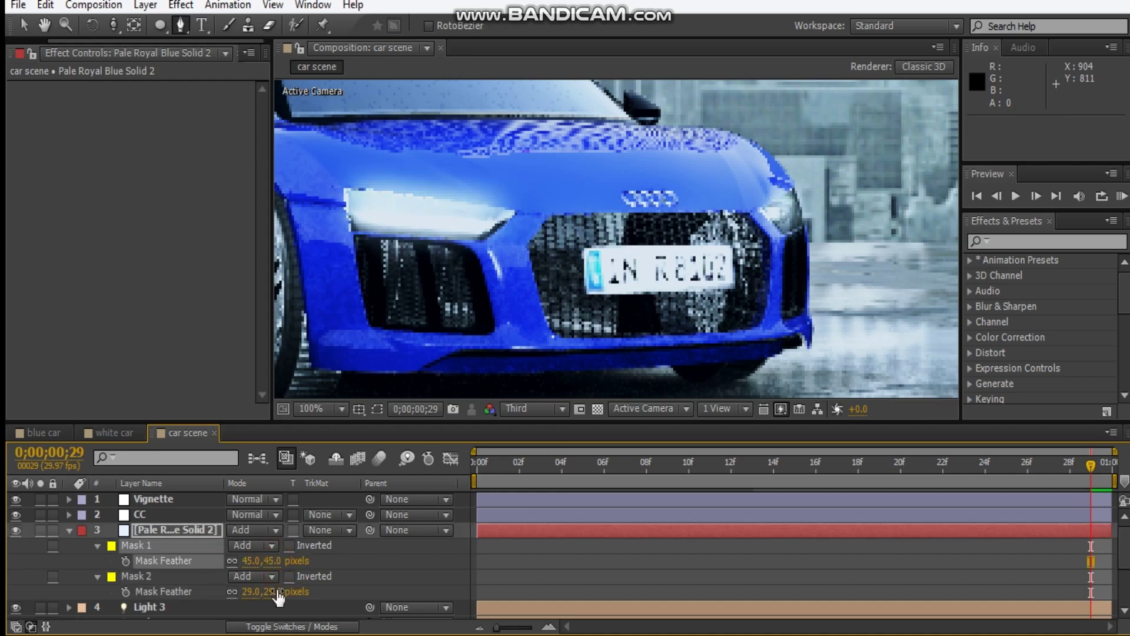
pyautogui.moveTo(272, 592)
pyautogui.mouseDown()
pyautogui.moveTo(304, 594)
pyautogui.moveTo(274, 587)
pyautogui.mouseUp()
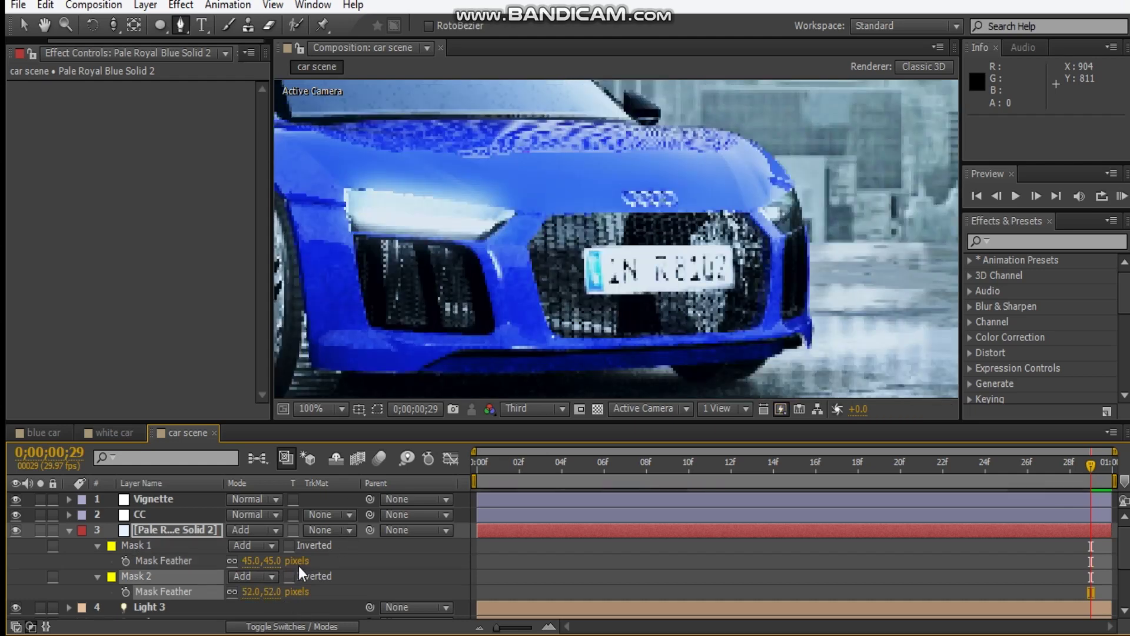
pyautogui.click(271, 591)
pyautogui.write('45')
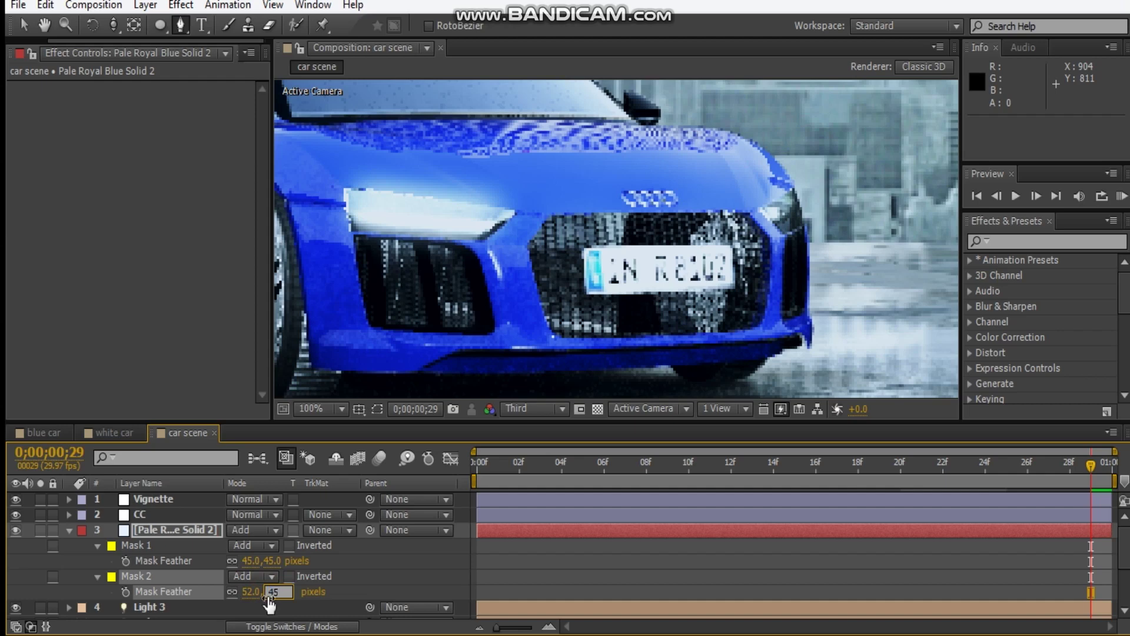
pyautogui.press('Return')
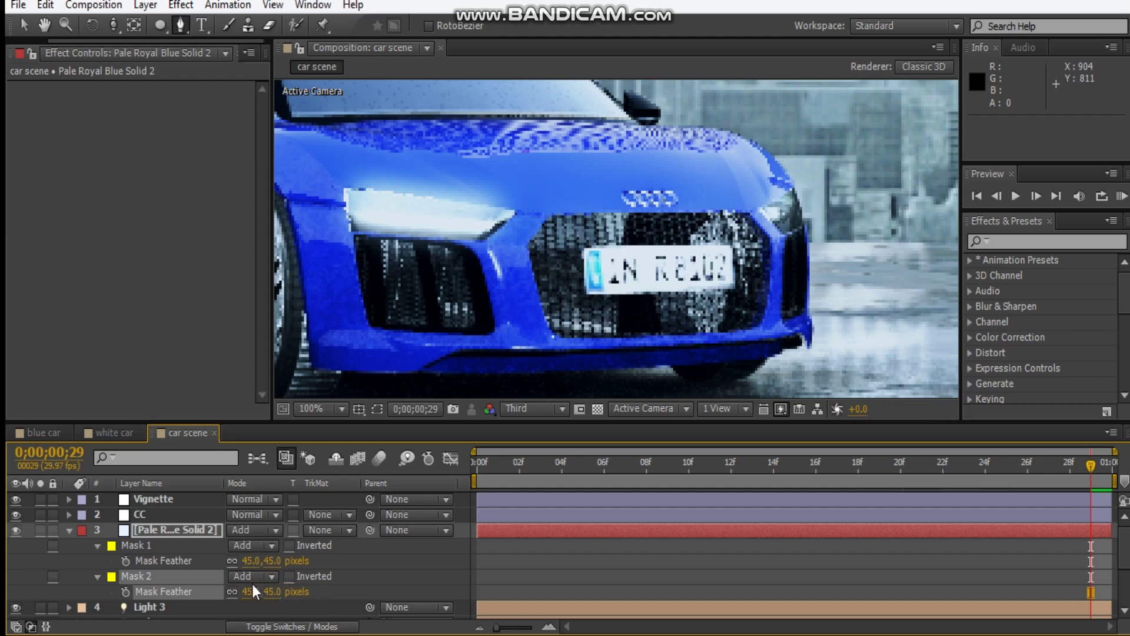
pyautogui.moveTo(250, 564); pyautogui.dragTo(272, 563)
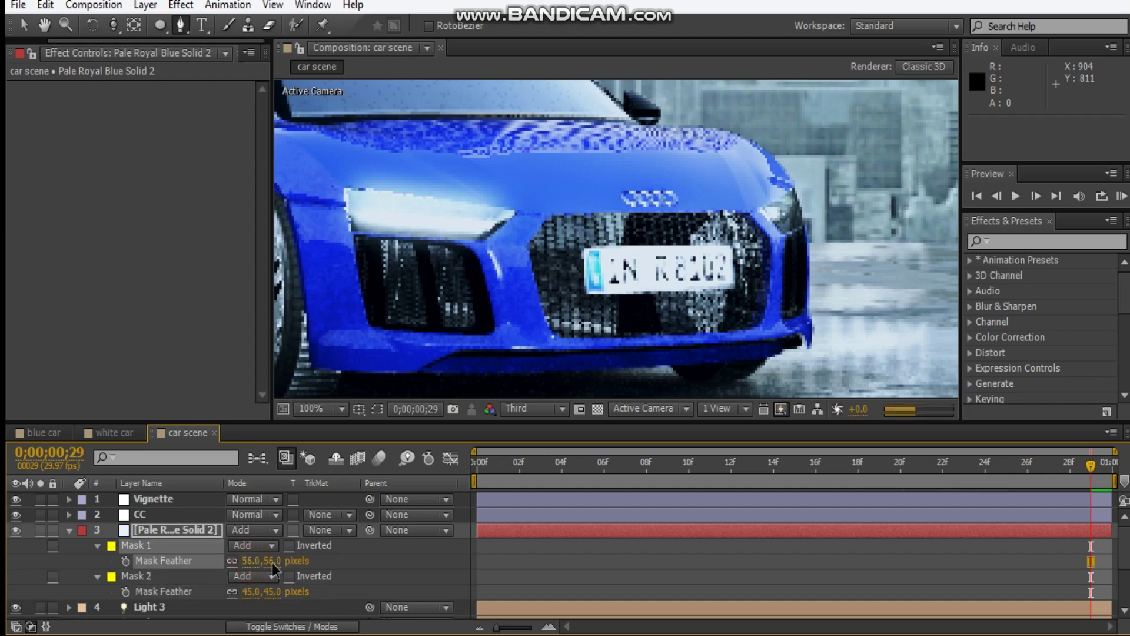
# Step: Set the headlight glow solid's Opacity to 80%
pyautogui.click(177, 532)
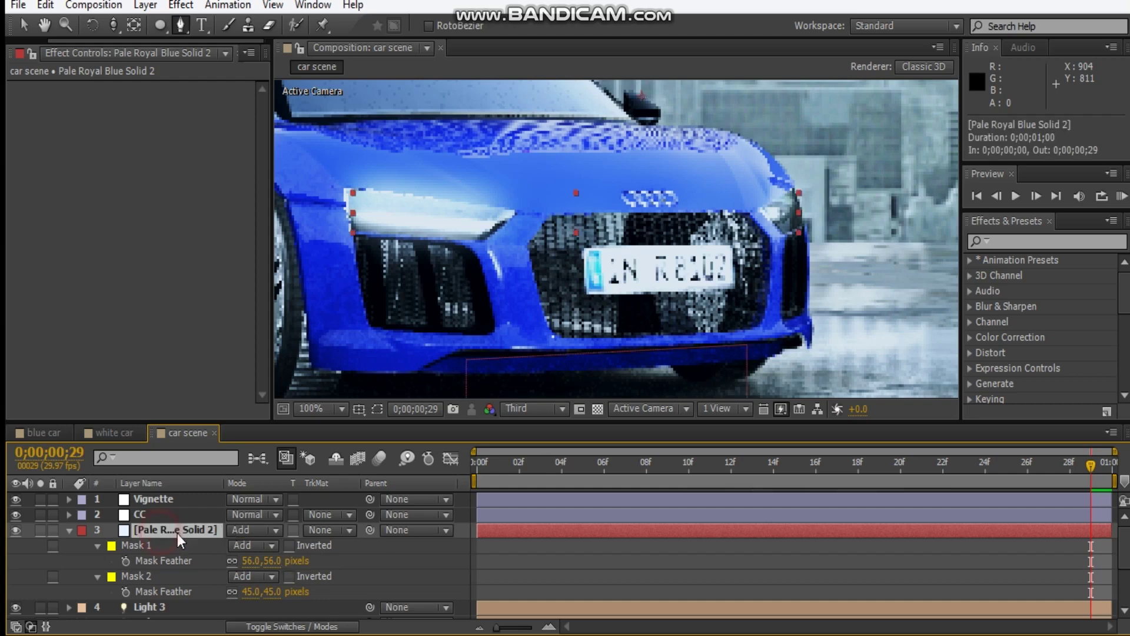
pyautogui.press('t')
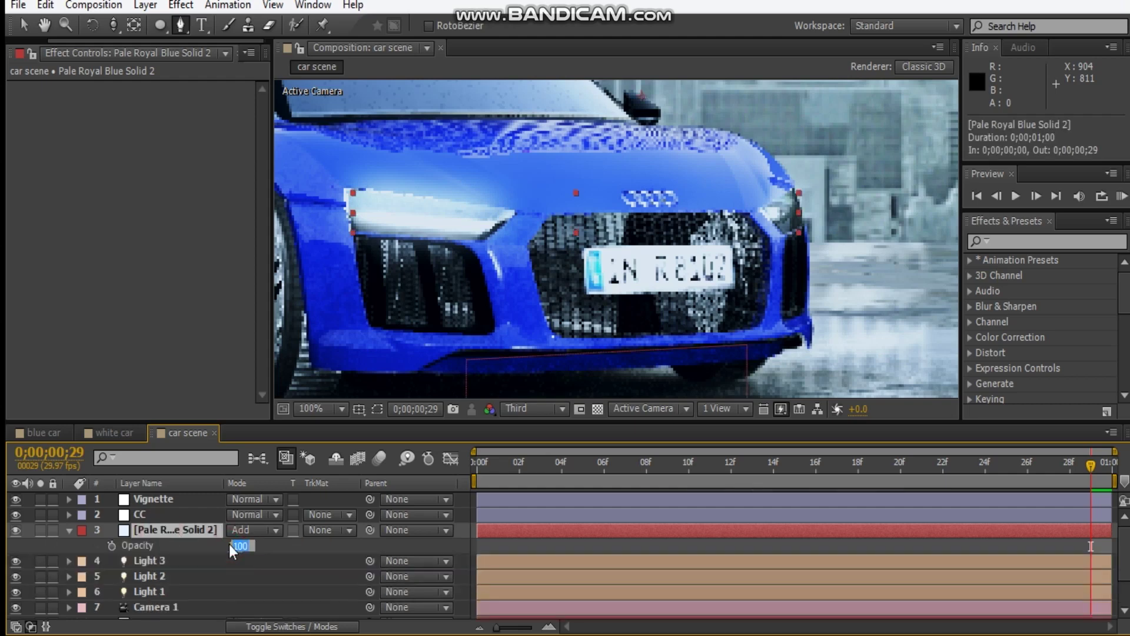
pyautogui.click(231, 546)
pyautogui.write('80')
pyautogui.press('Return')
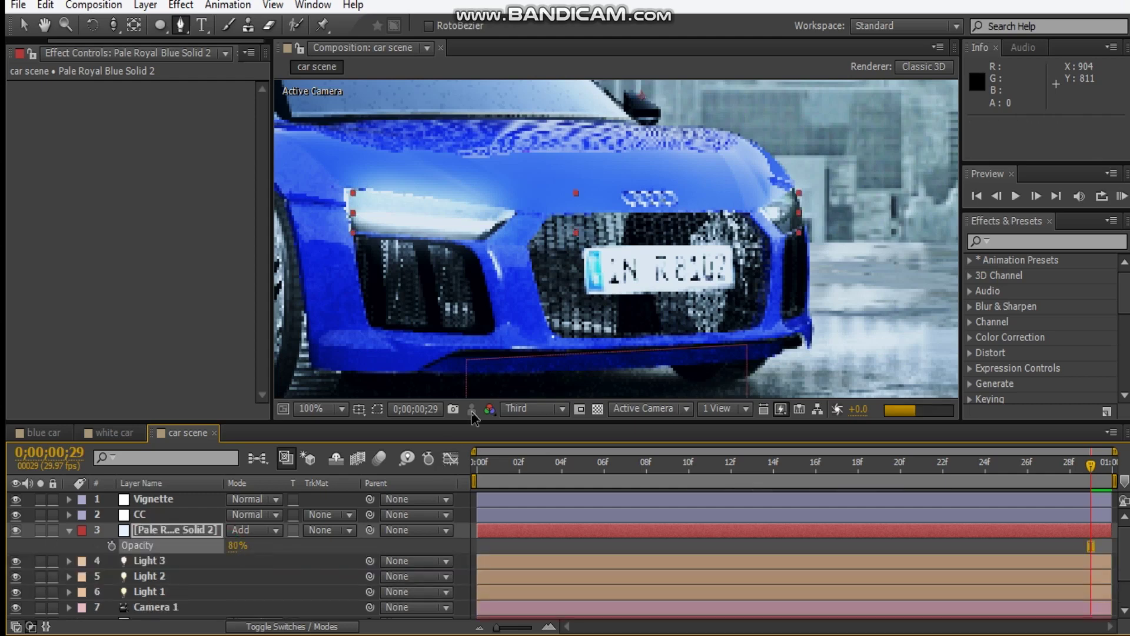
pyautogui.scroll(-4, 572, 283)
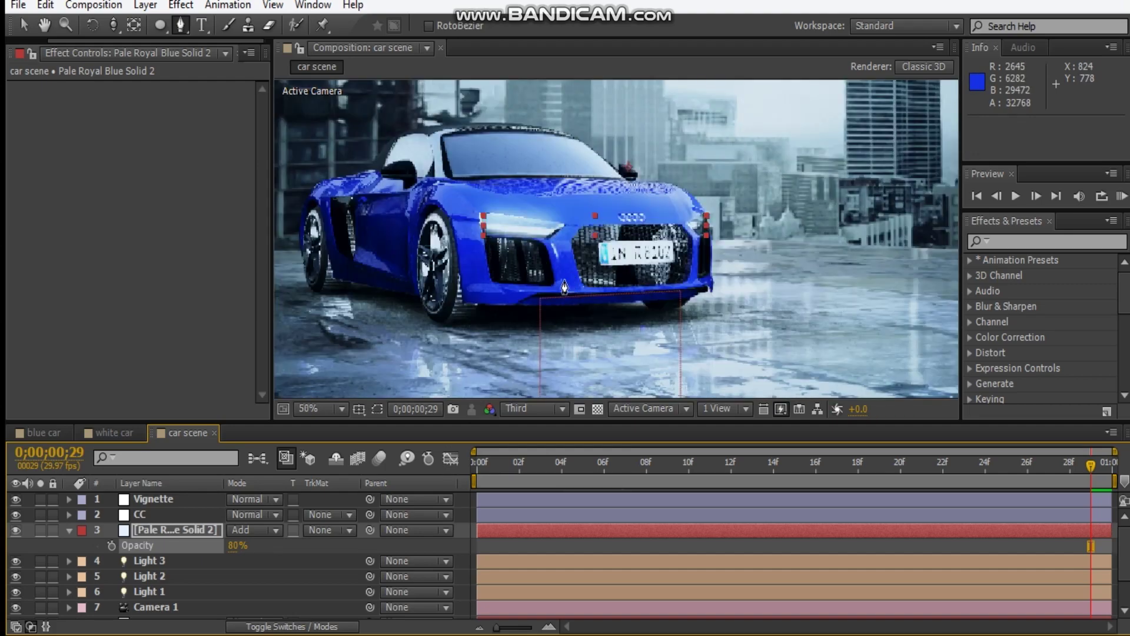
# Step: Deselect the solid and toggle the headlight glow off and on to compare the result
pyautogui.press('v')
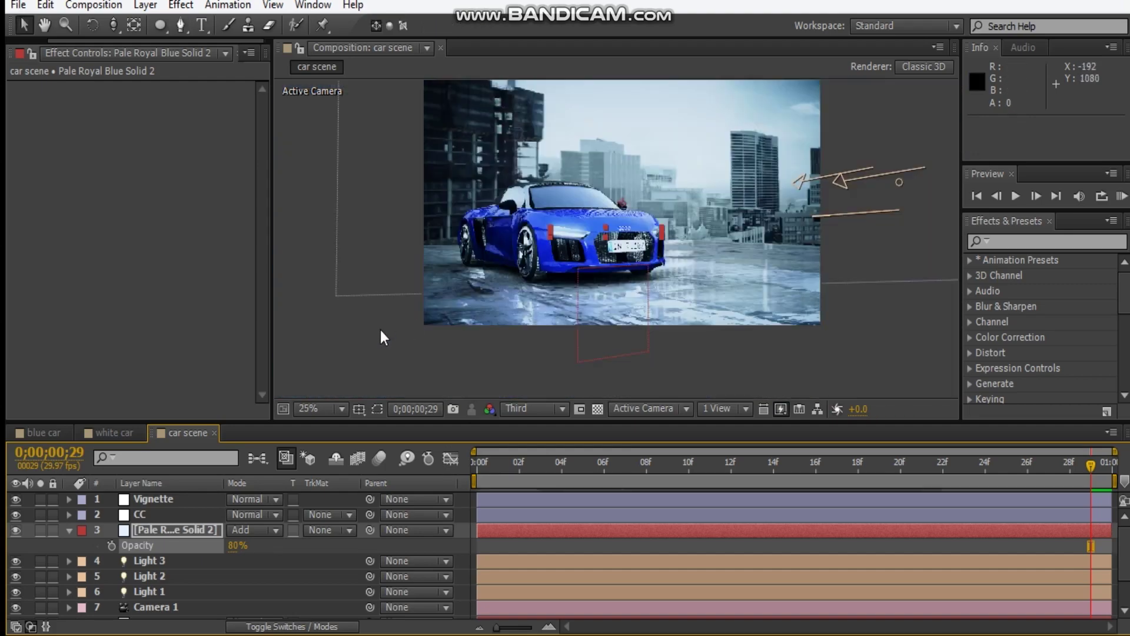
pyautogui.click(737, 327)
pyautogui.scroll(2, 548, 282)
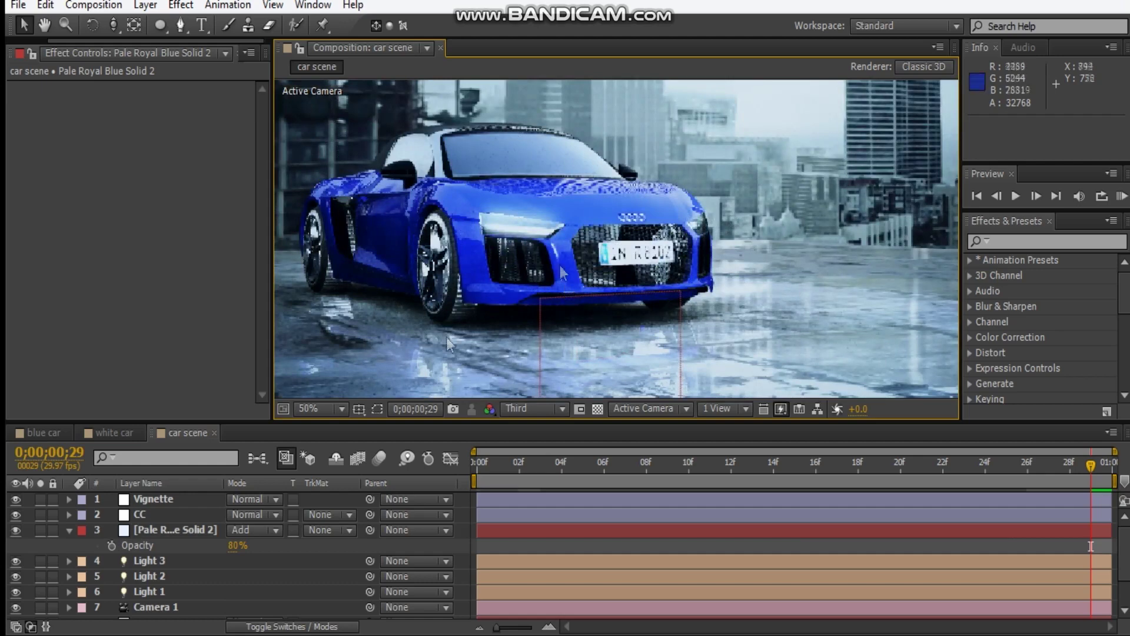
pyautogui.click(14, 531)
pyautogui.click(13, 532)
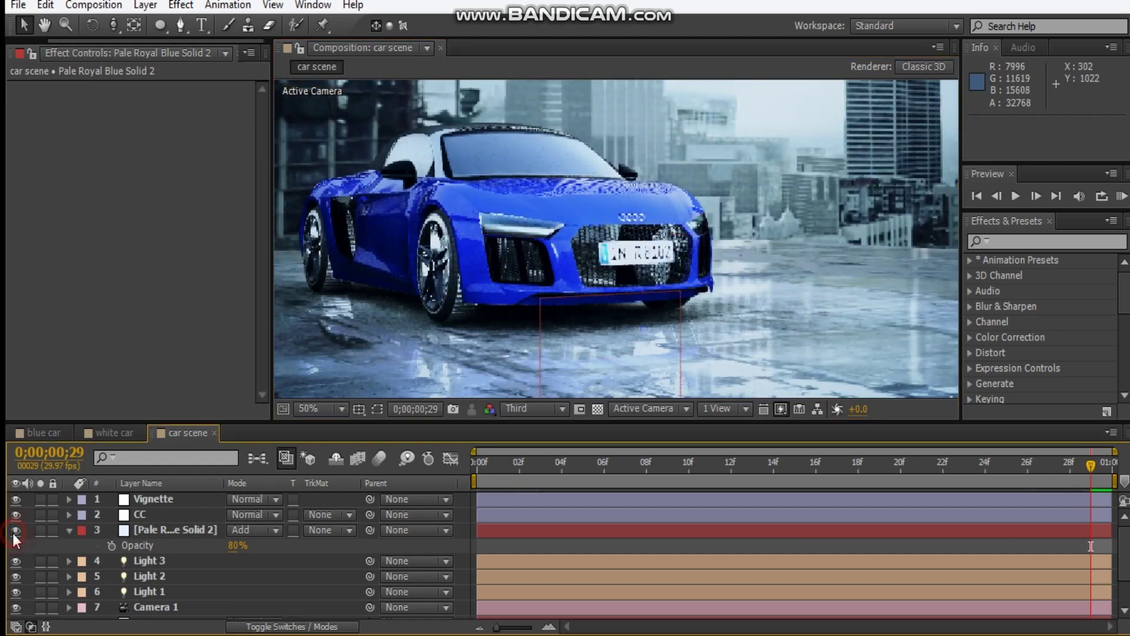
pyautogui.click(12, 532)
pyautogui.click(12, 533)
pyautogui.scroll(-2, 560, 311)
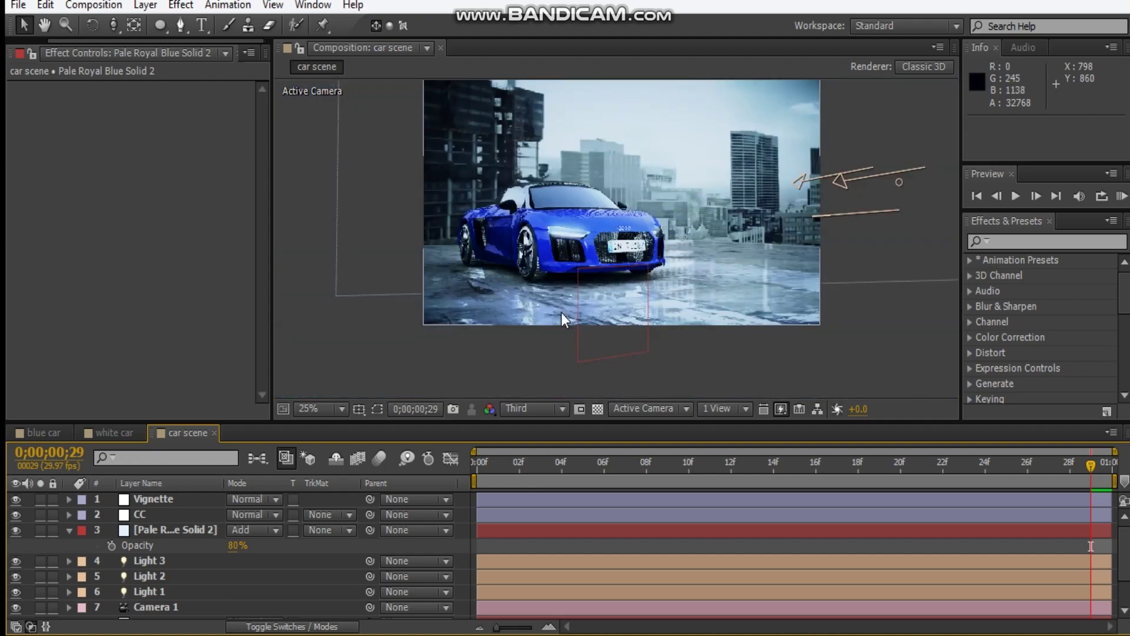
pyautogui.scroll(2, 566, 294)
pyautogui.scroll(-2, 612, 287)
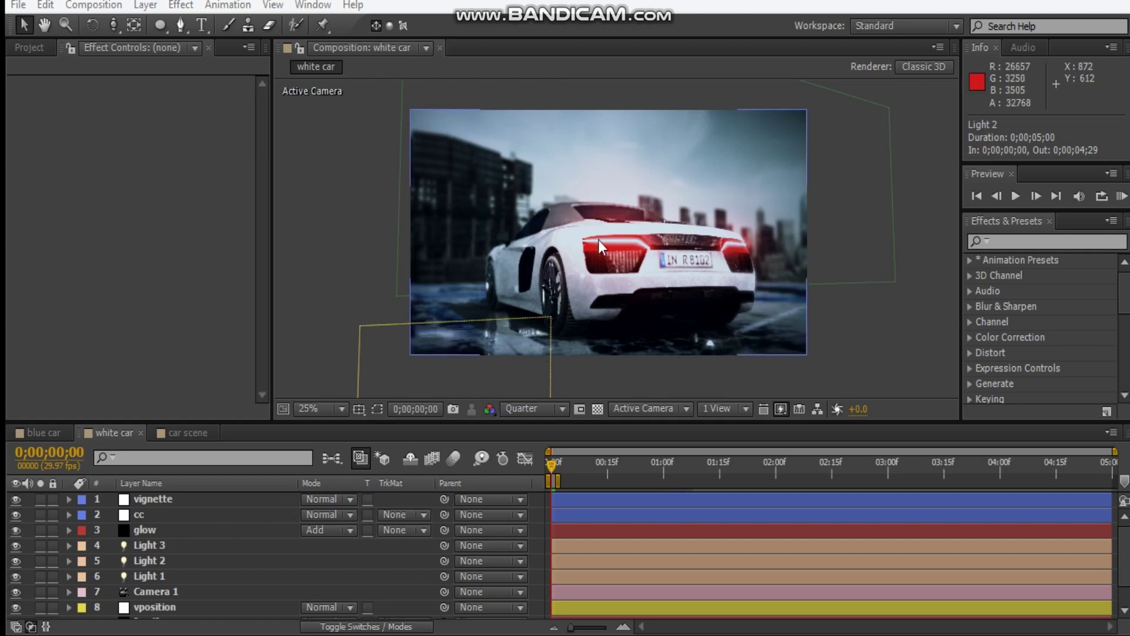
# Step: Show the glow layer's Saber settings and its taillight mask outlines
pyautogui.click(143, 535)
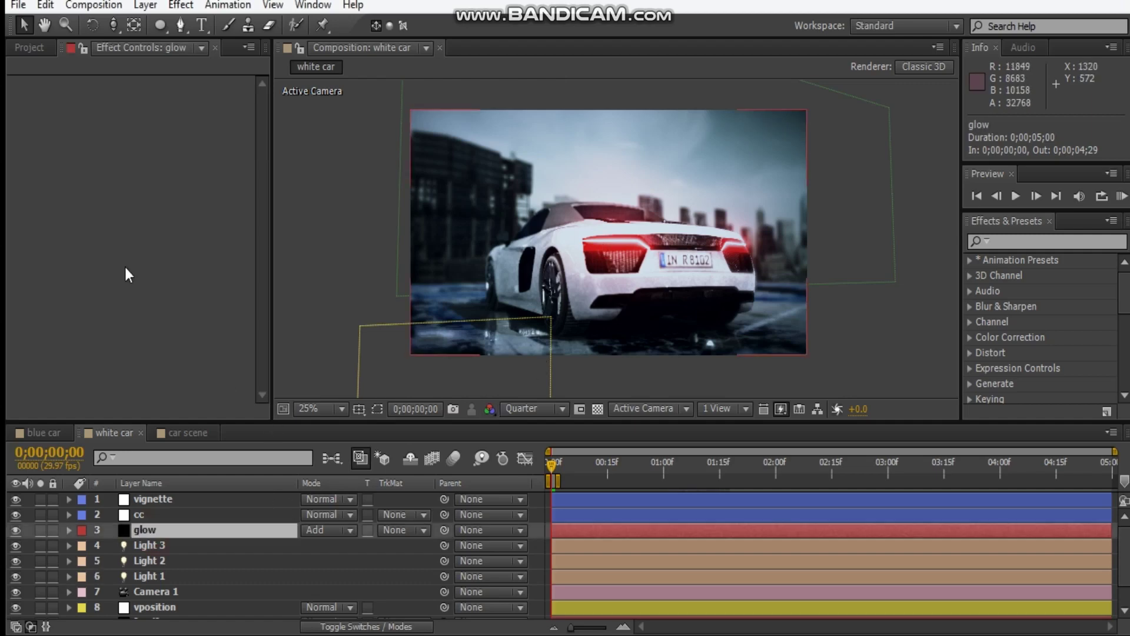
pyautogui.scroll(2, 669, 259)
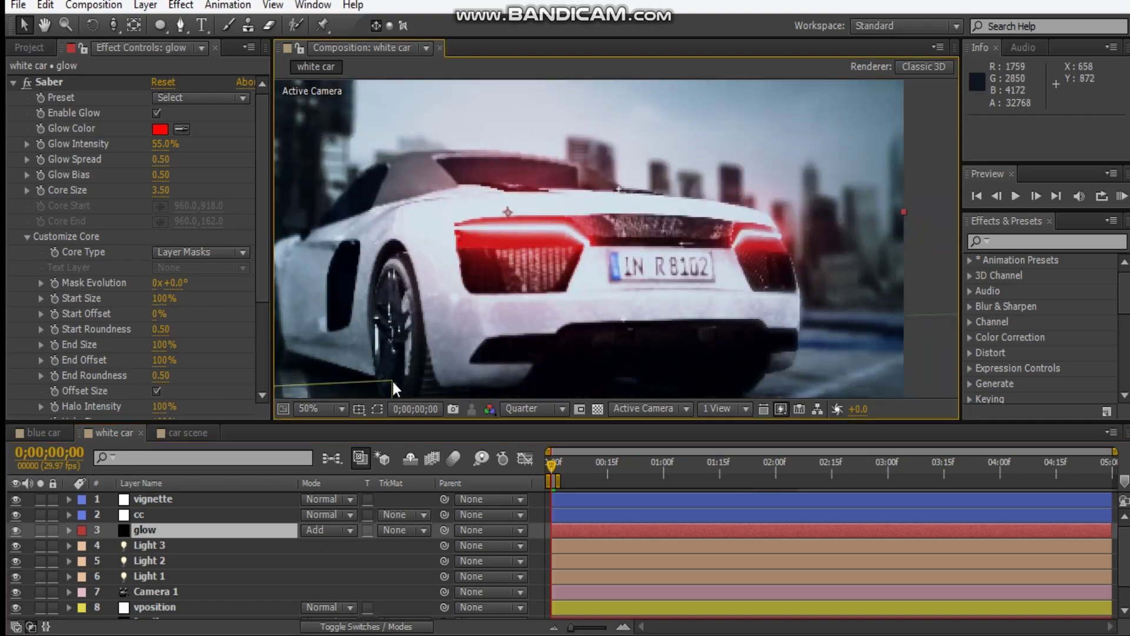
pyautogui.click(378, 410)
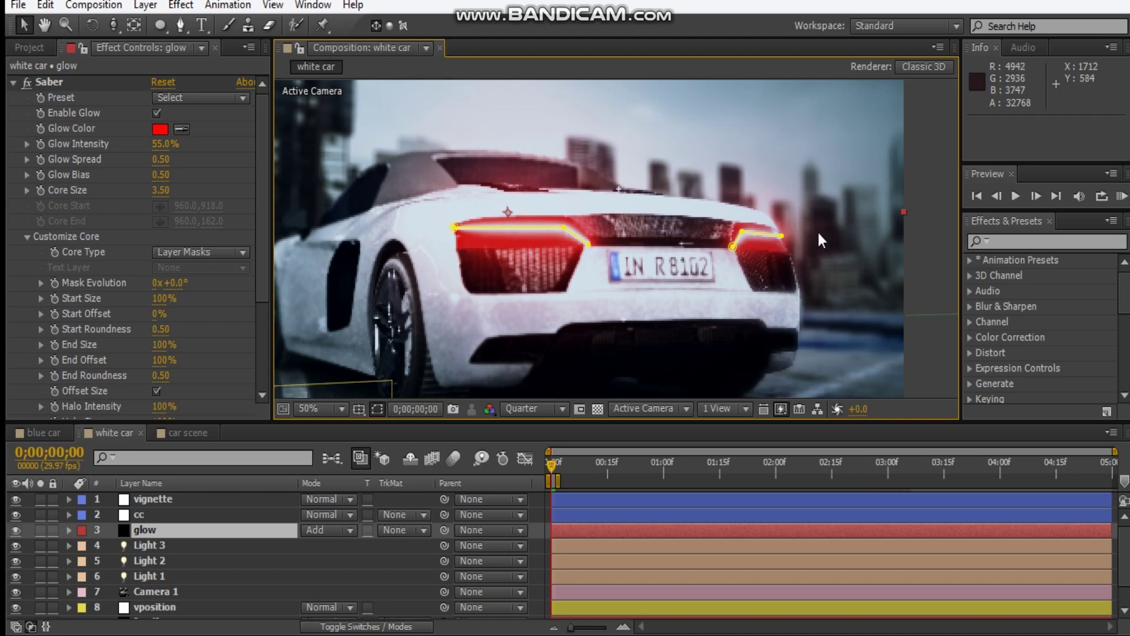
# Step: Select the Back_Buildings.png layer to view its Levels and Curves settings
pyautogui.click(931, 236)
pyautogui.moveTo(469, 347); pyautogui.dragTo(552, 312)
pyautogui.scroll(-2, 552, 312)
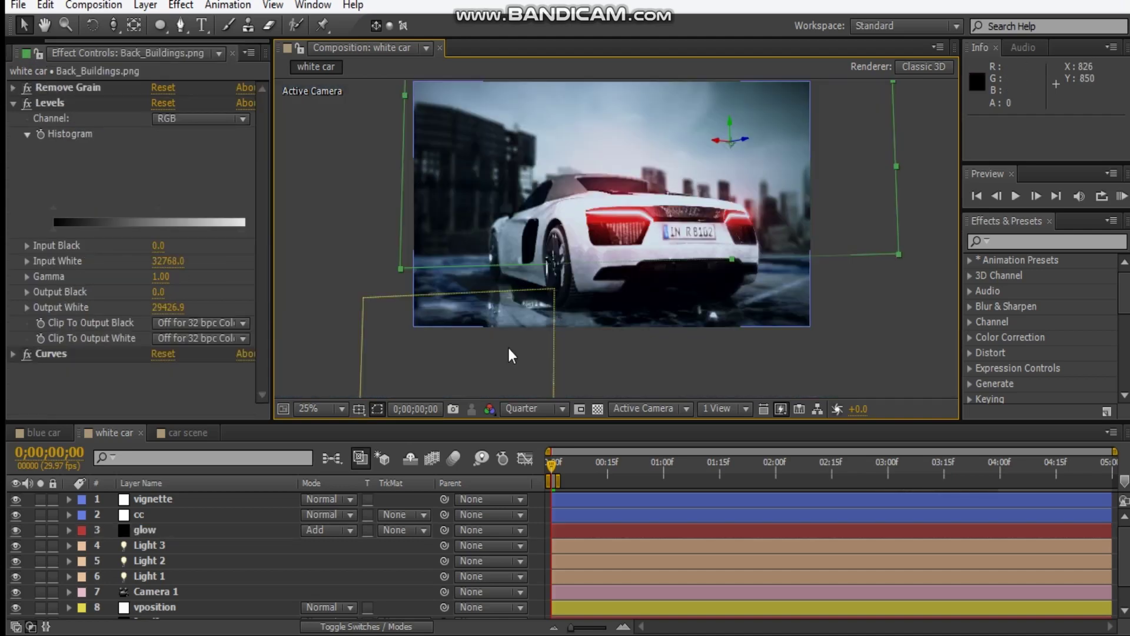
# Step: Return to the car scene at Fit magnification and select the e3d layer to show its Element settings
pyautogui.click(178, 426)
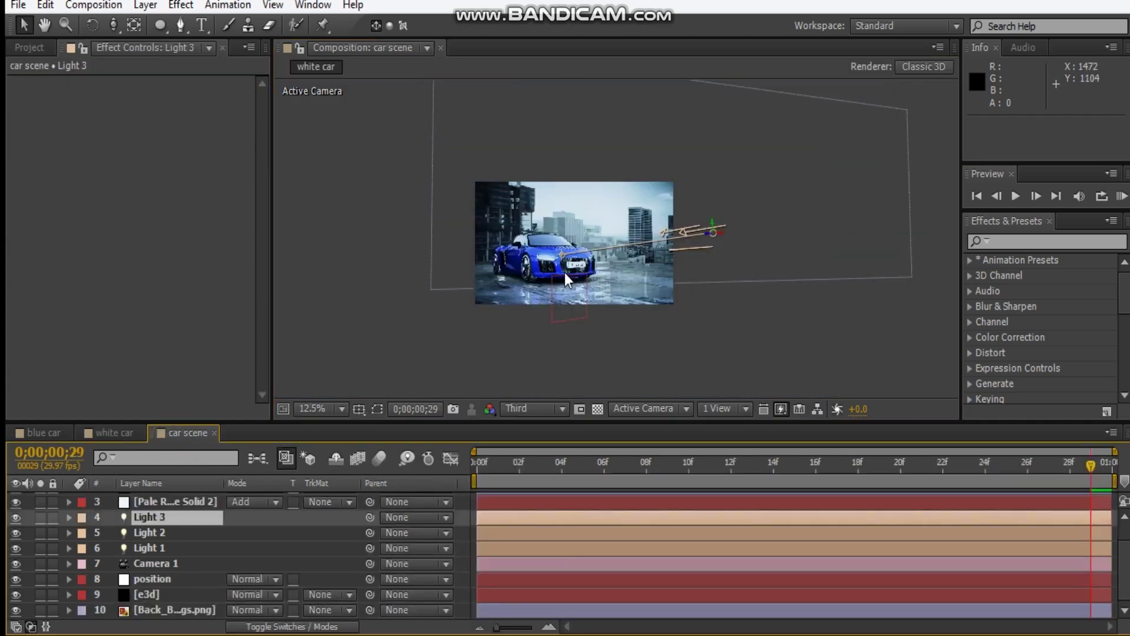
pyautogui.scroll(2, 564, 273)
pyautogui.click(310, 407)
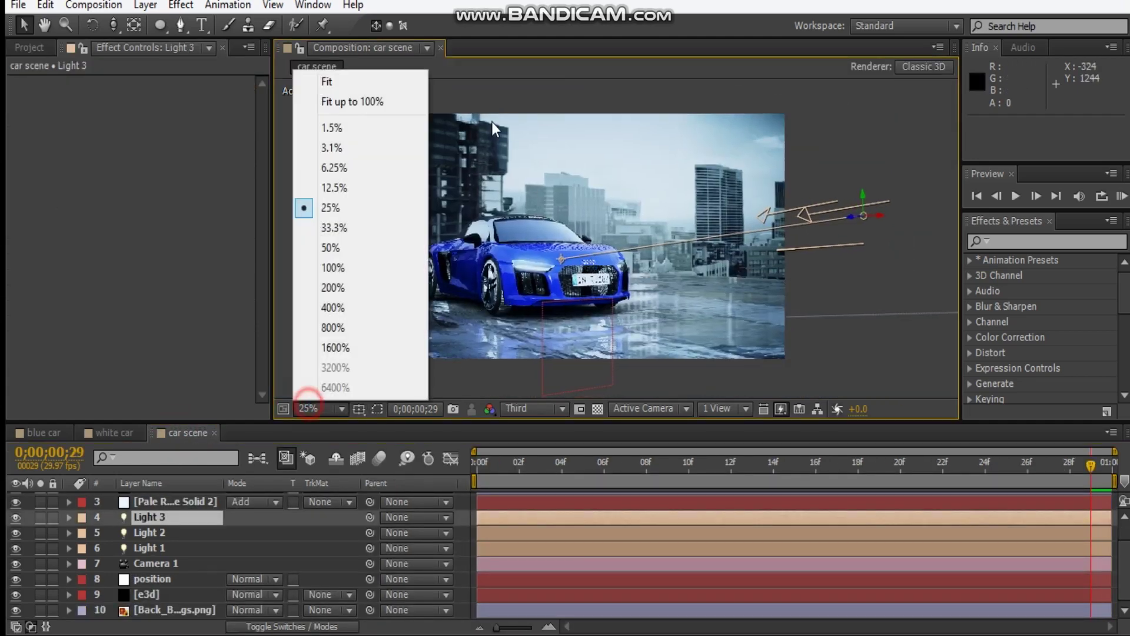
pyautogui.click(370, 79)
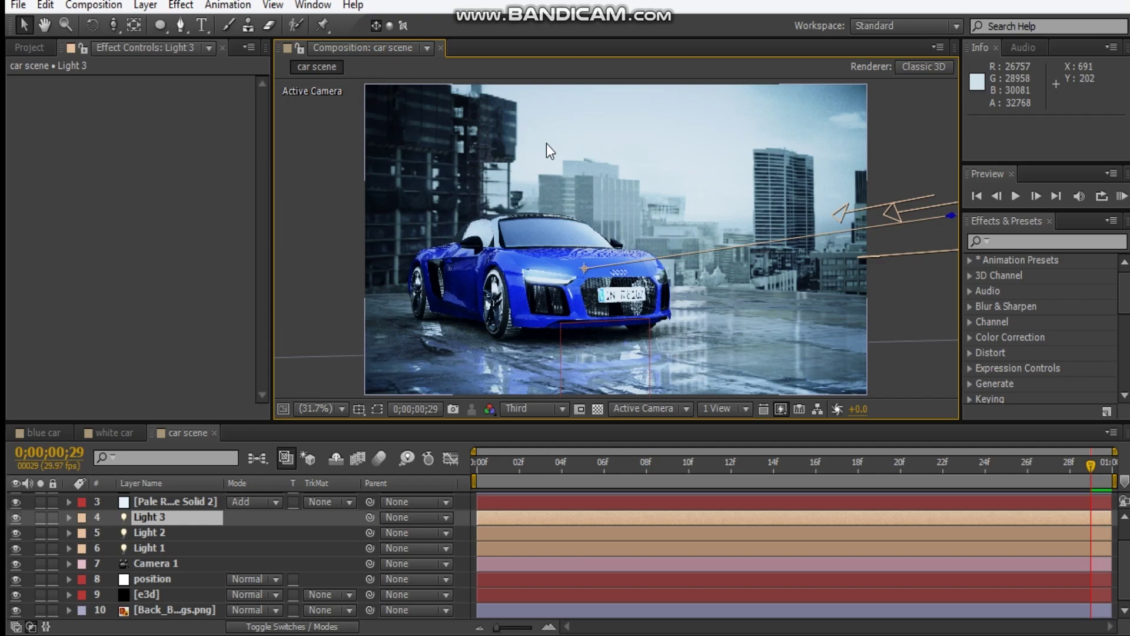
pyautogui.click(547, 143)
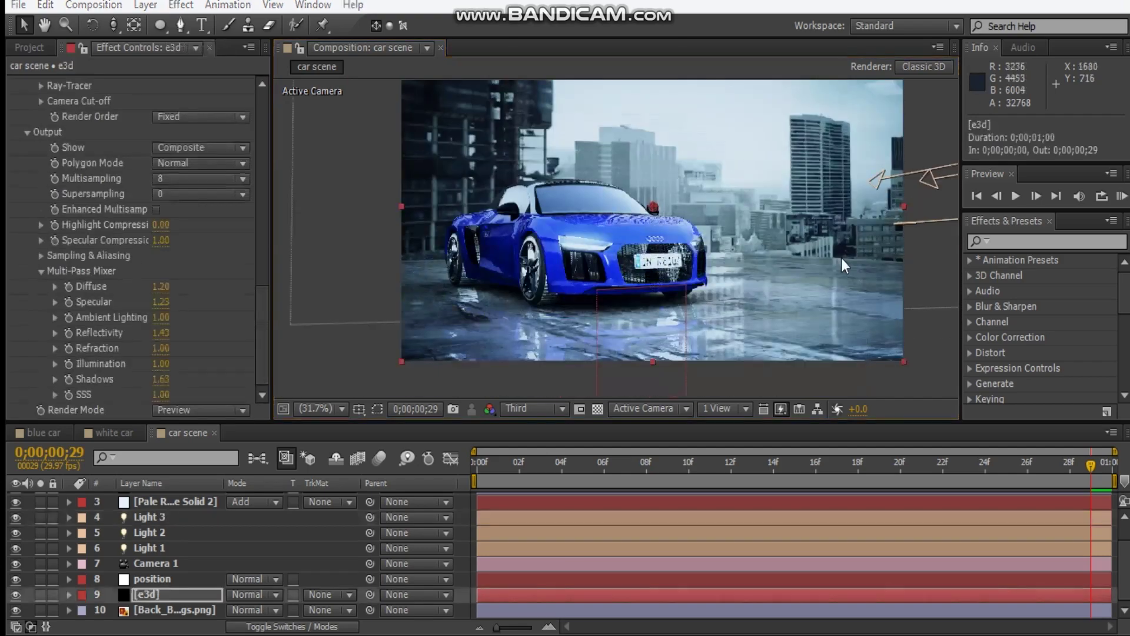